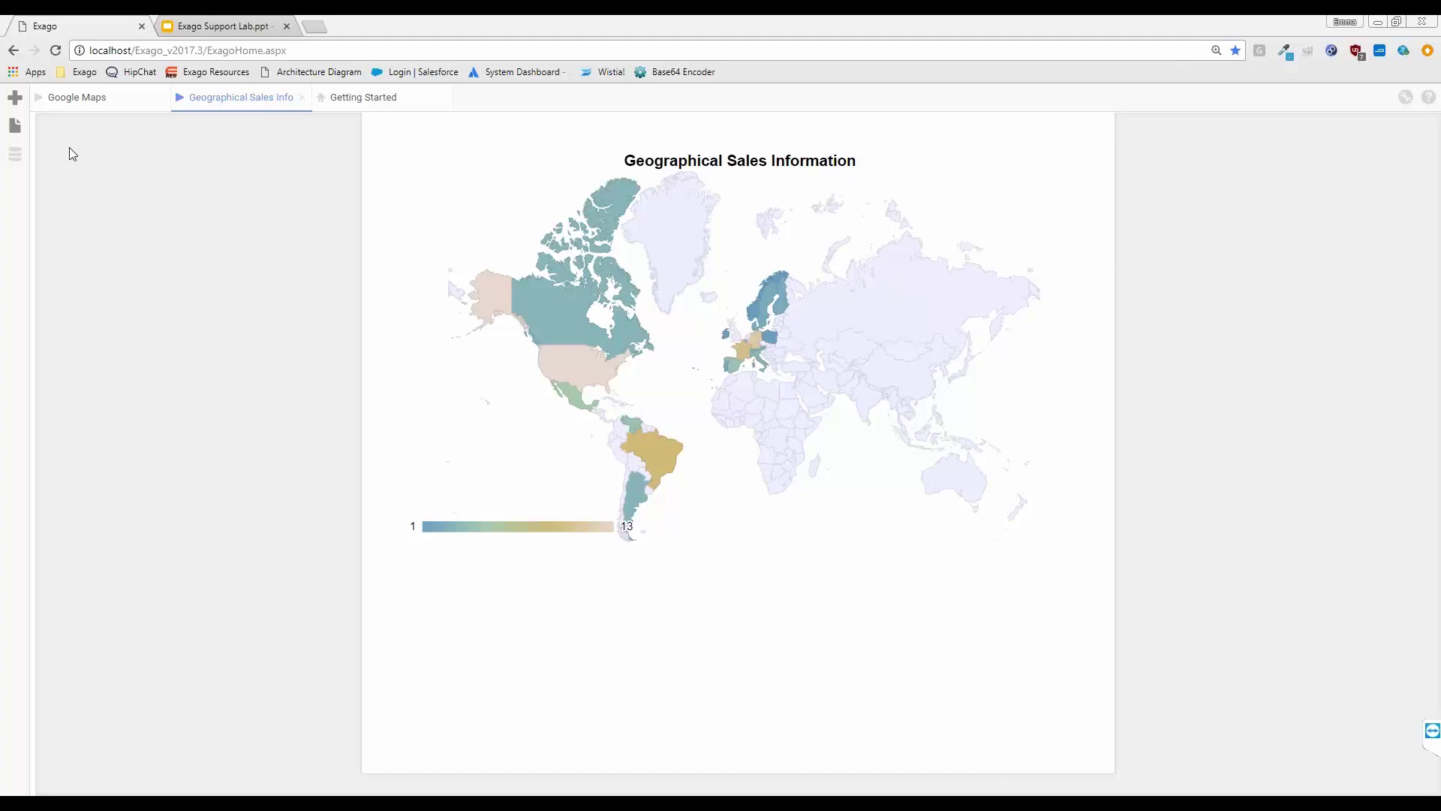
# Close the open Google Maps report and run it again from the Mapping folder.
pyautogui.click(90, 108)
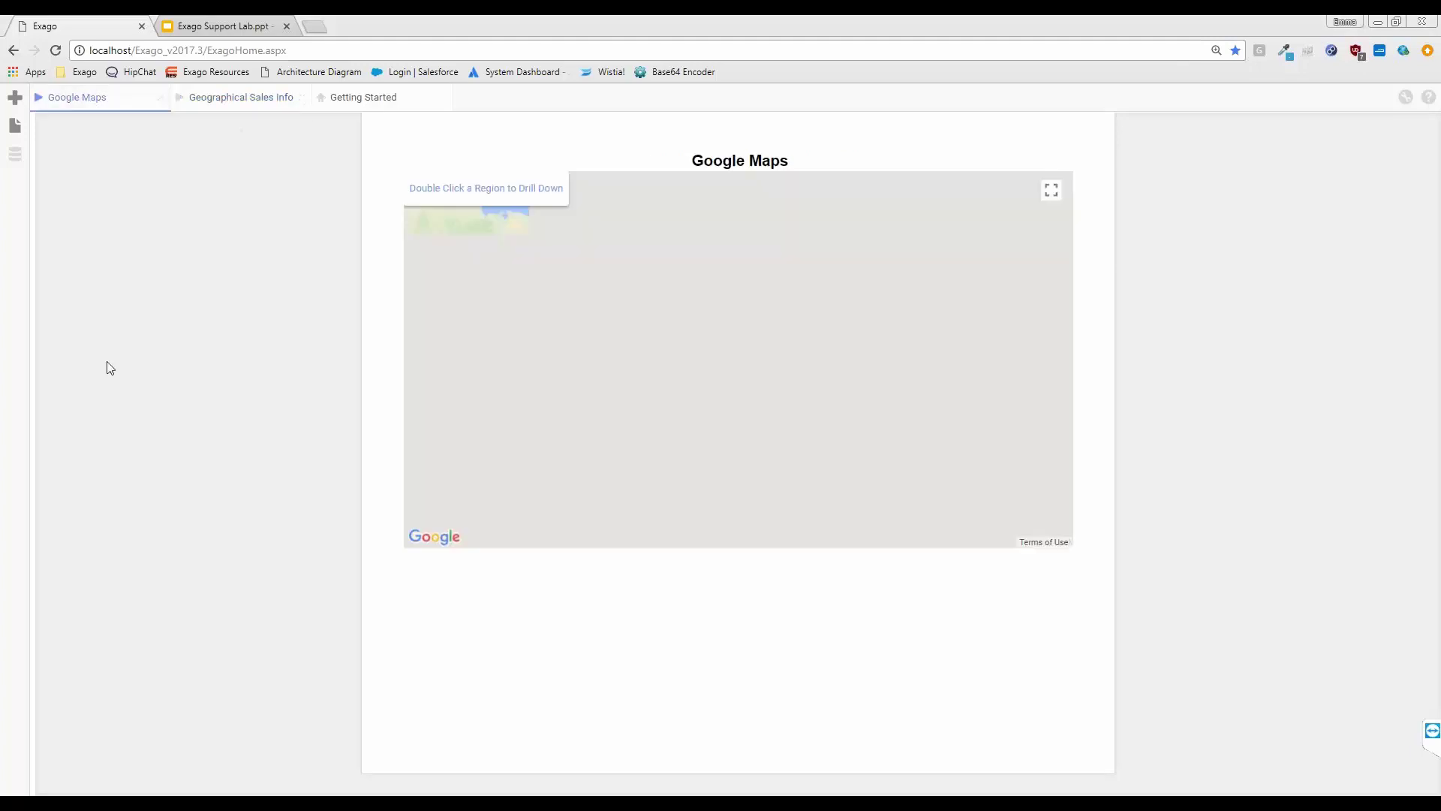
pyautogui.click(160, 97)
pyautogui.click(15, 129)
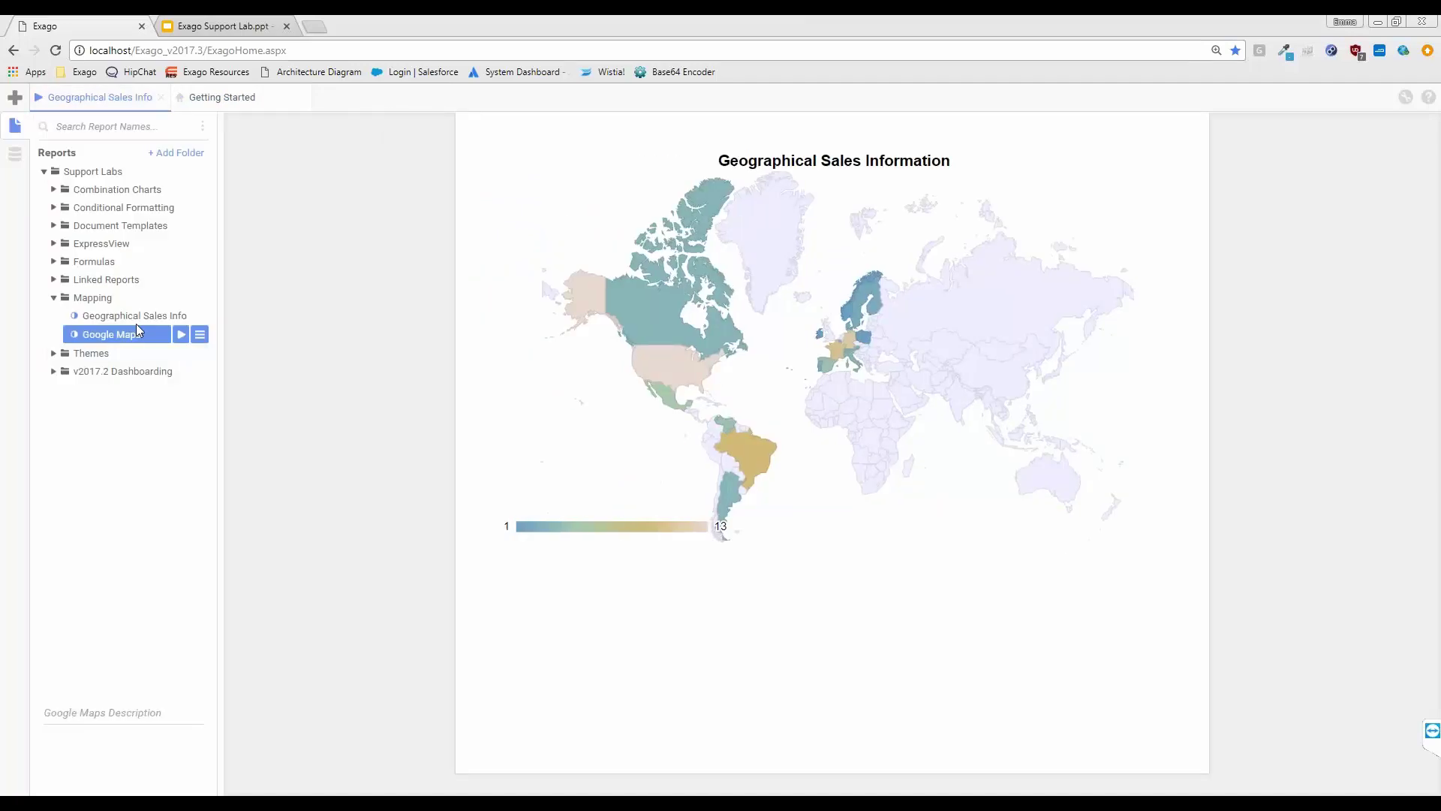
pyautogui.click(181, 334)
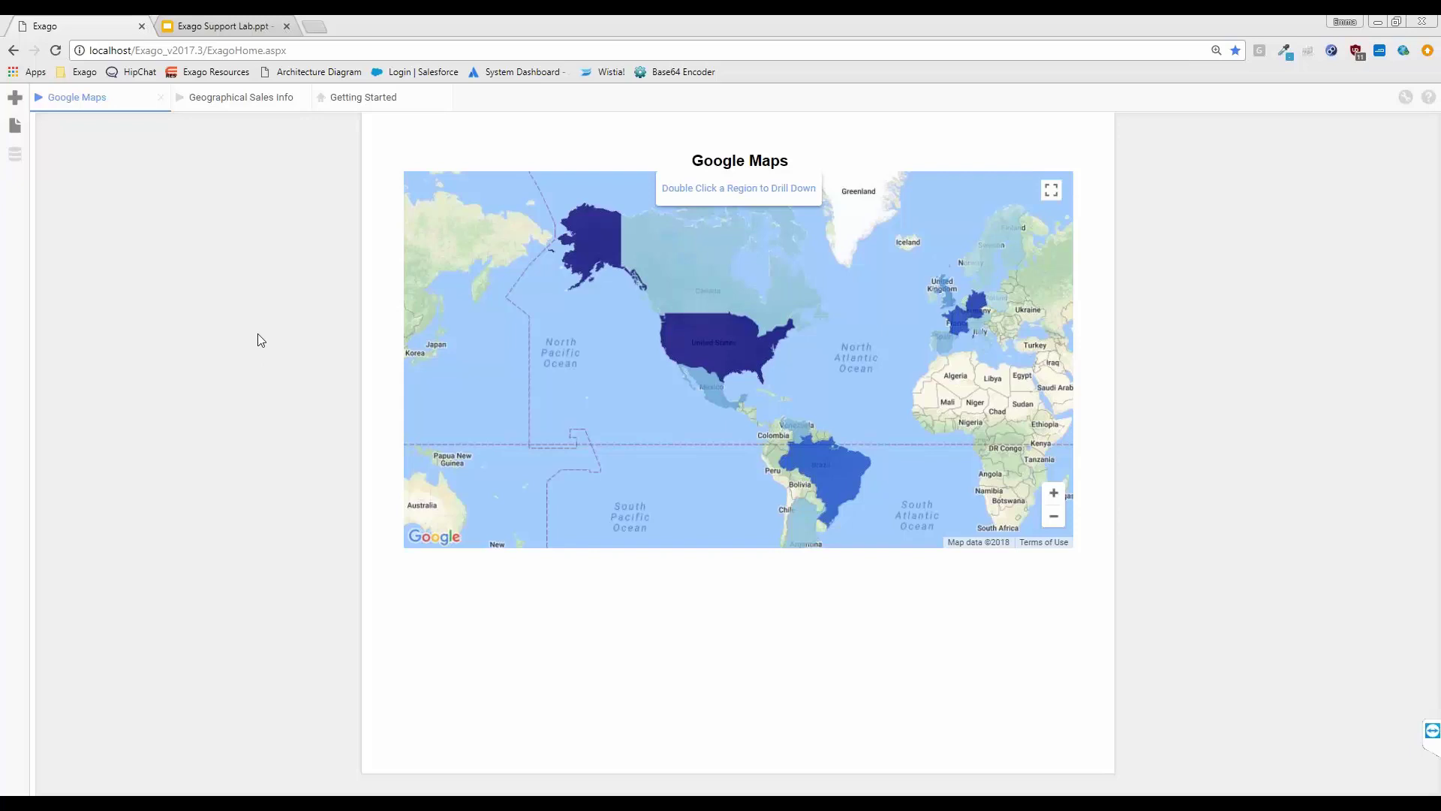
# Check the USA and Canada details on the Geographical Sales Info map and drill down through the USA to Oregon.
pyautogui.click(252, 105)
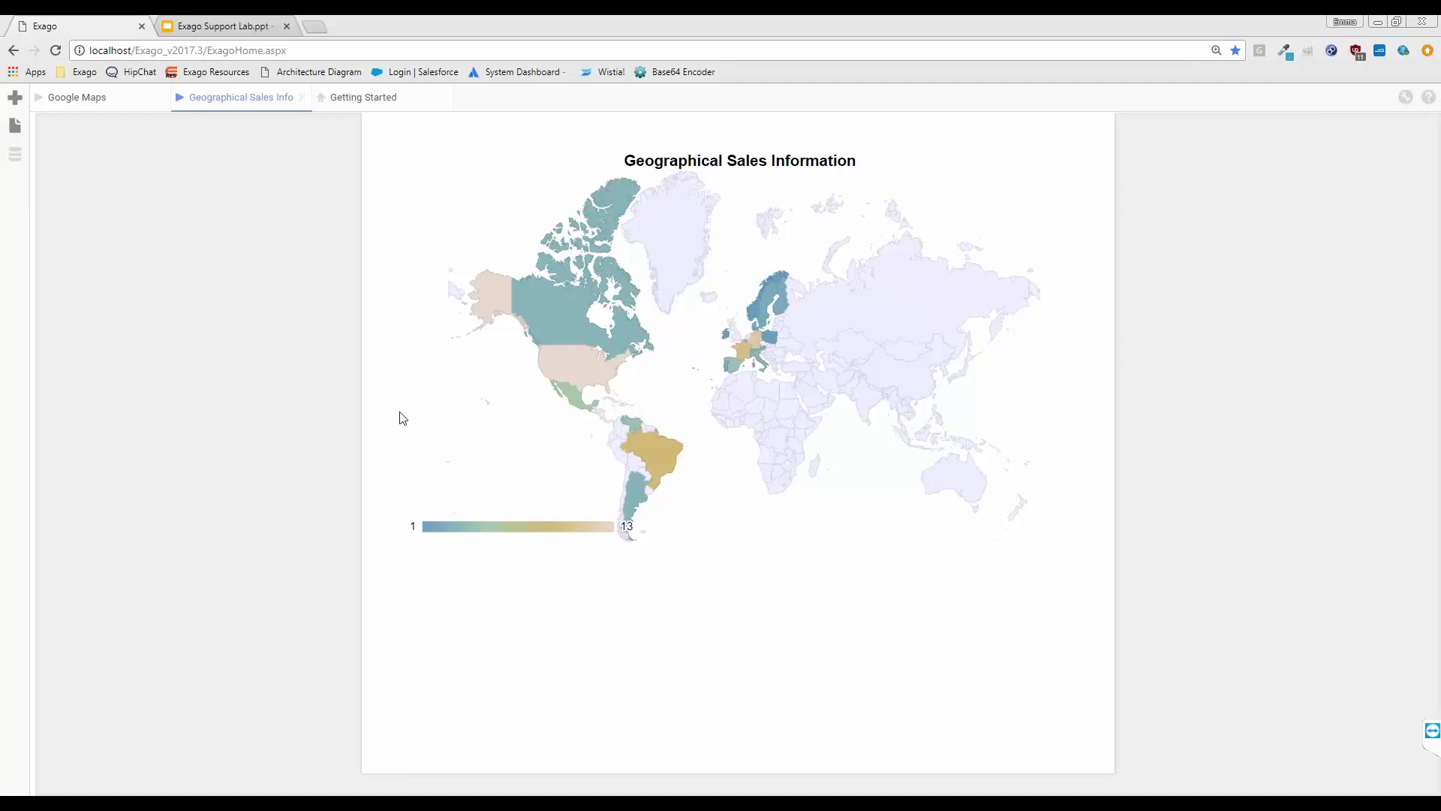
pyautogui.moveTo(575, 370)
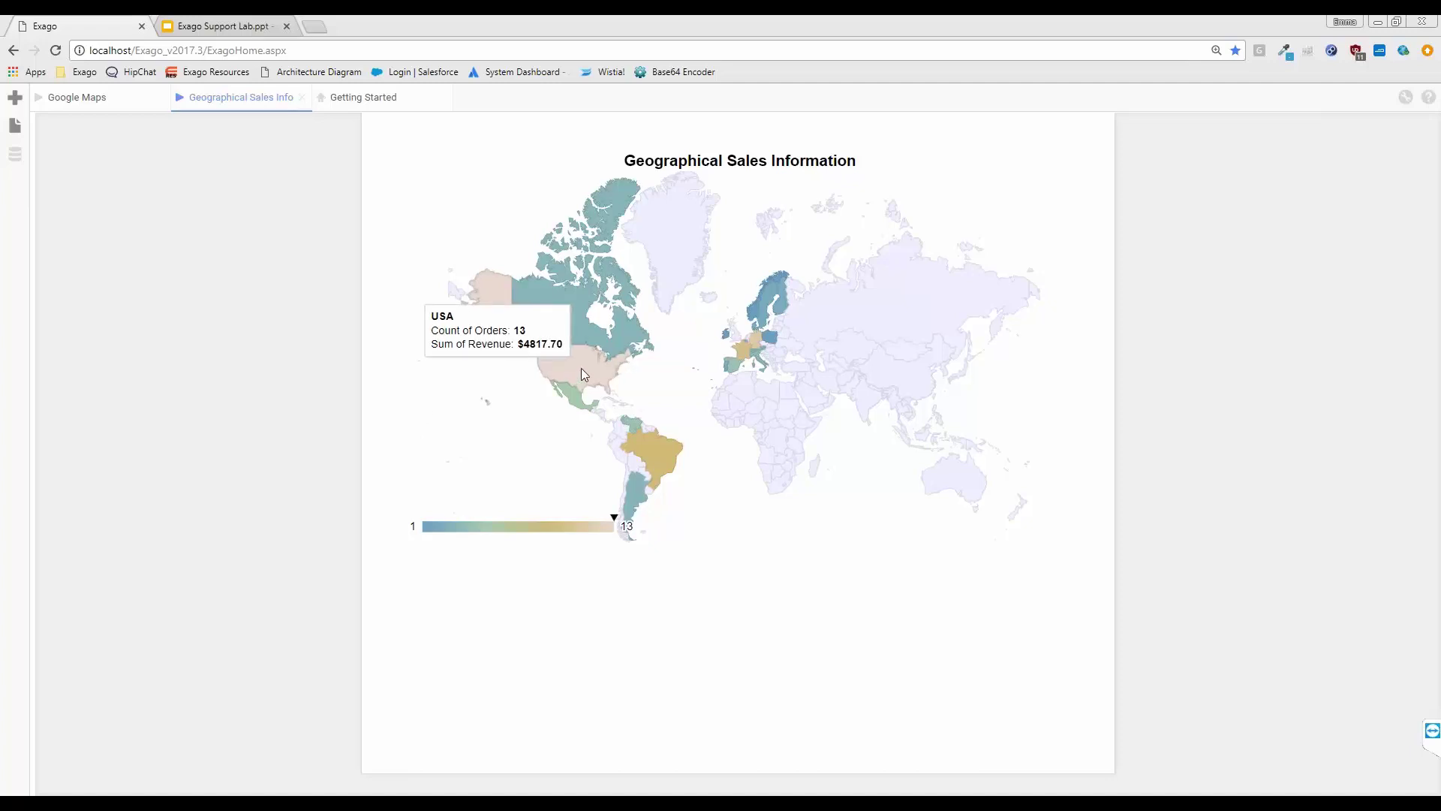
pyautogui.moveTo(587, 342)
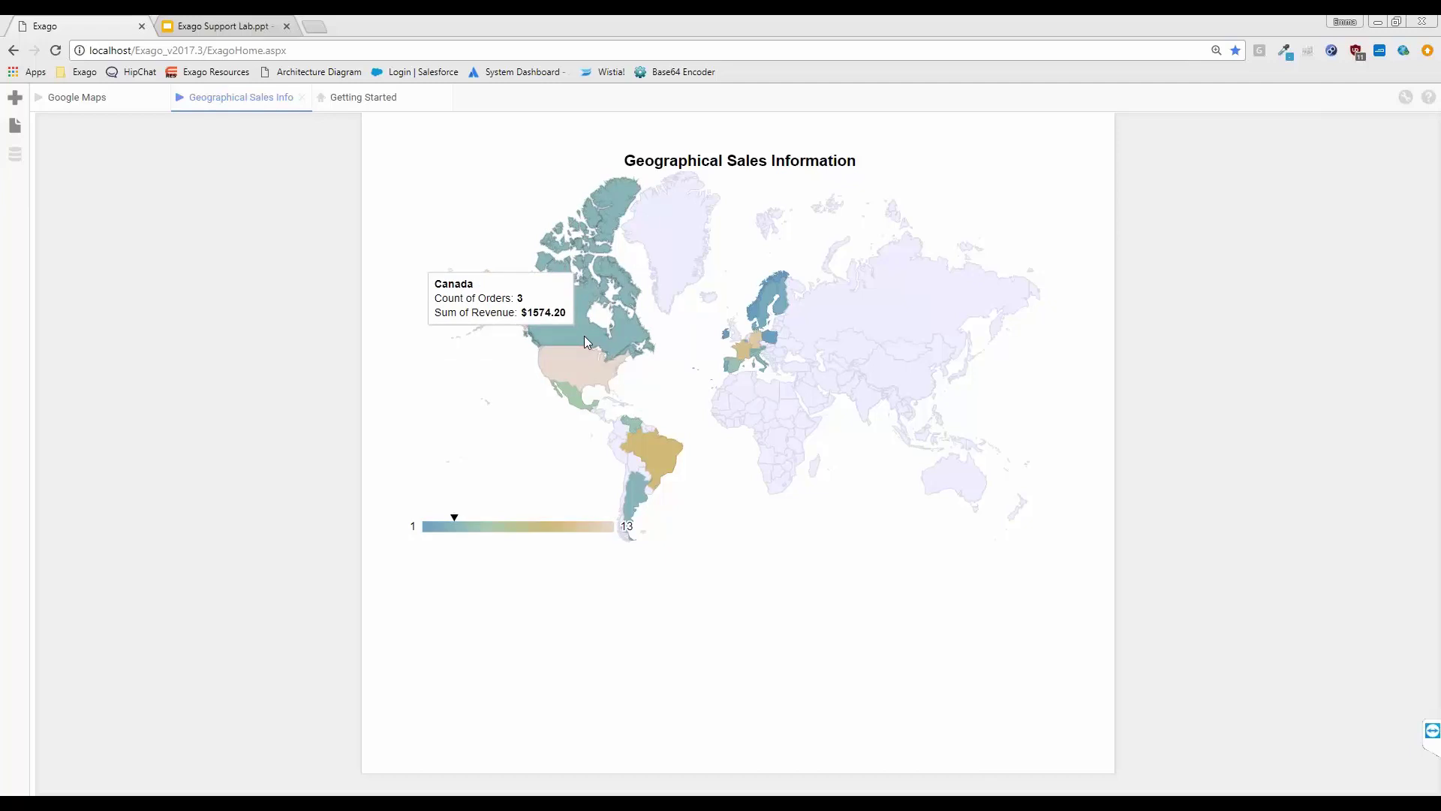
pyautogui.moveTo(577, 397)
pyautogui.click(583, 371)
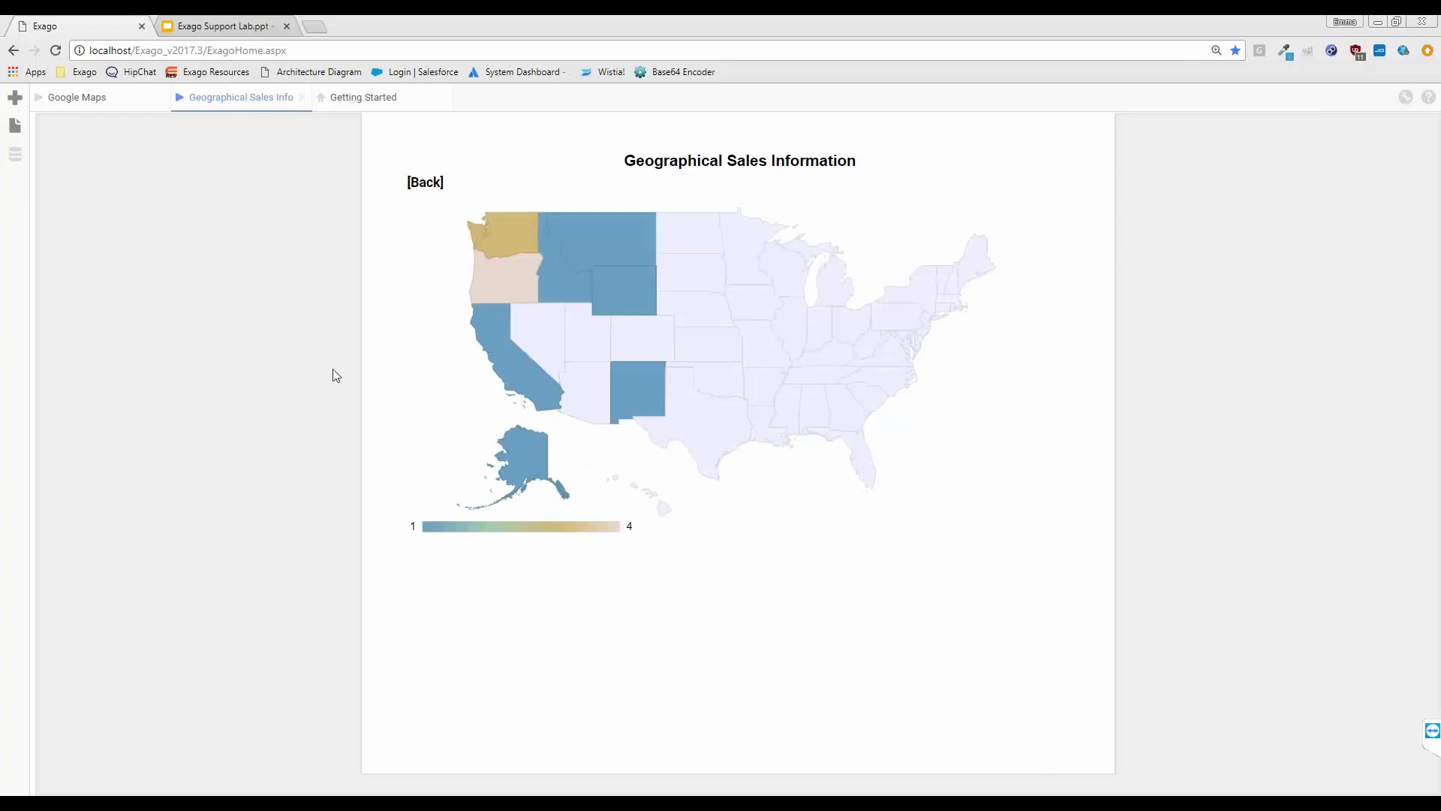
pyautogui.moveTo(506, 283)
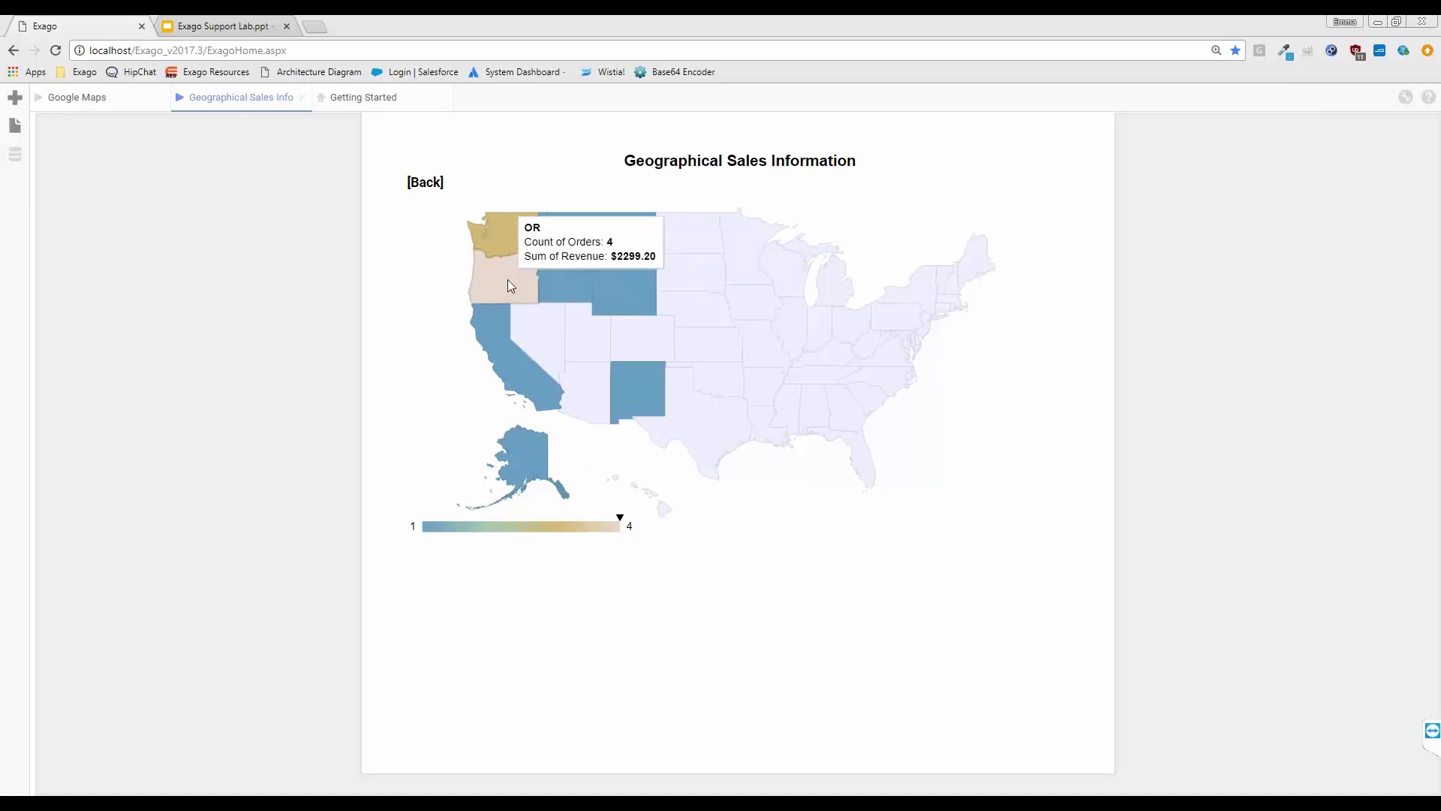
pyautogui.click(509, 285)
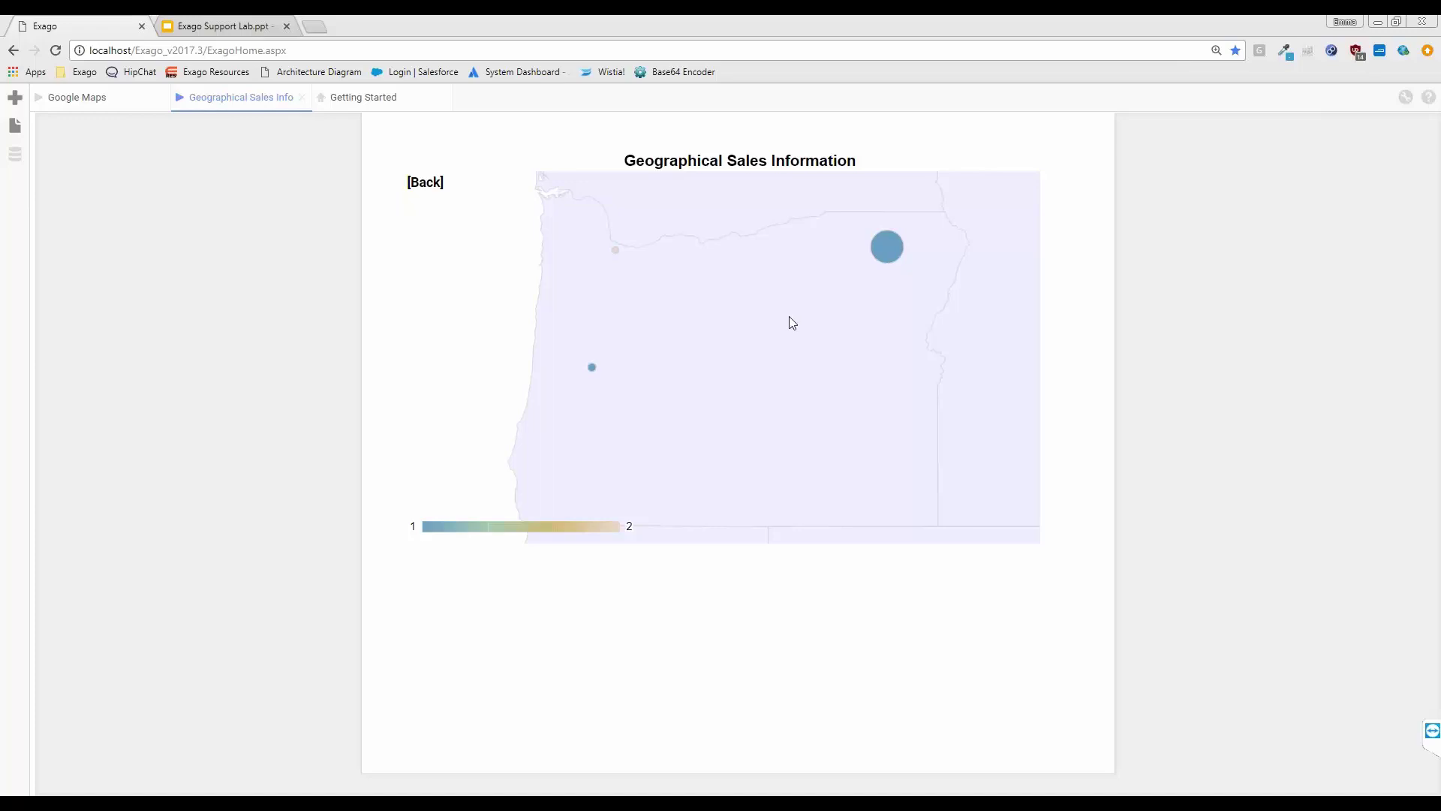
# Examine the Oregon city markers and the colour scale, and return to the world map.
pyautogui.moveTo(615, 249)
pyautogui.click(626, 527)
pyautogui.click(449, 527)
pyautogui.moveTo(584, 368)
pyautogui.moveTo(897, 251)
pyautogui.moveTo(616, 253)
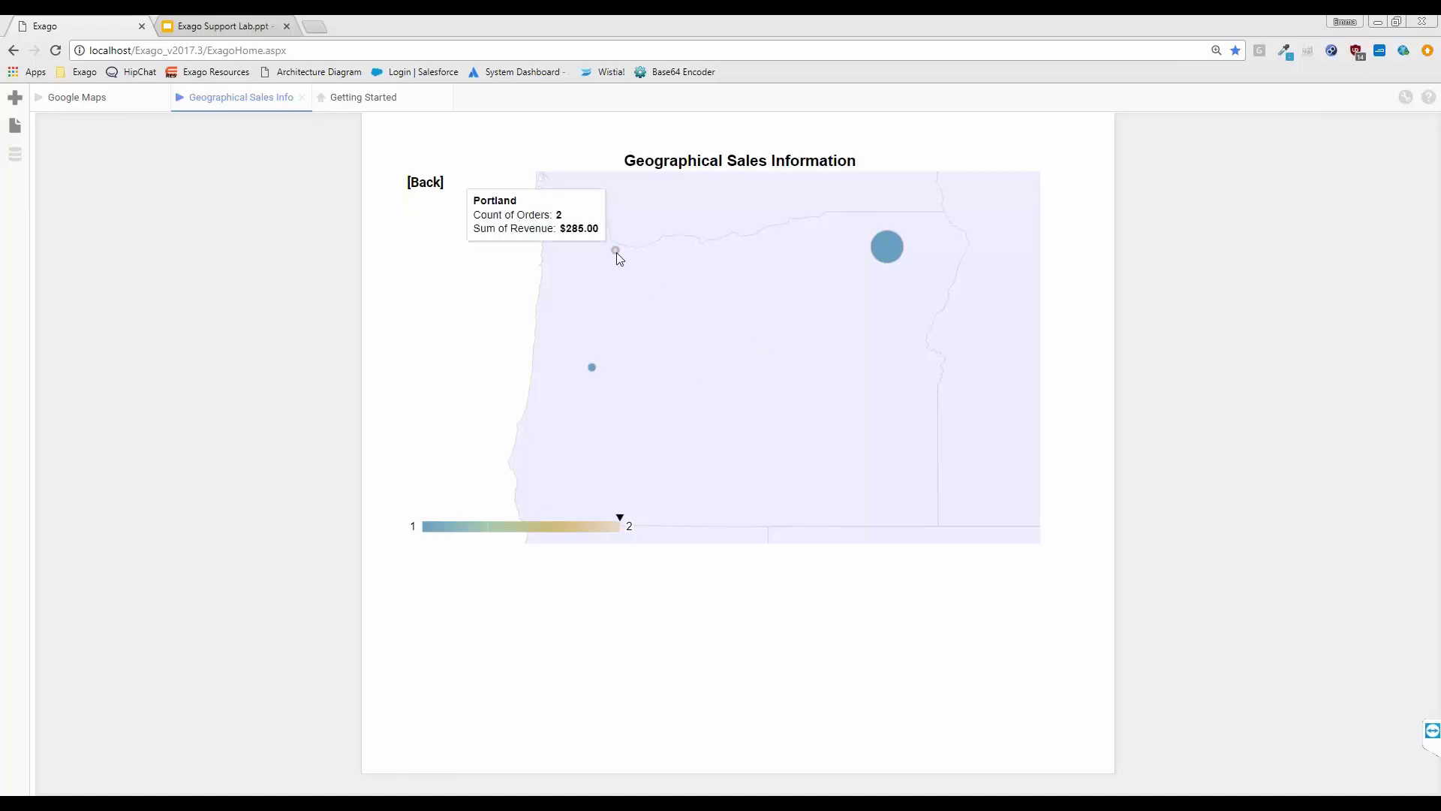
pyautogui.moveTo(592, 367)
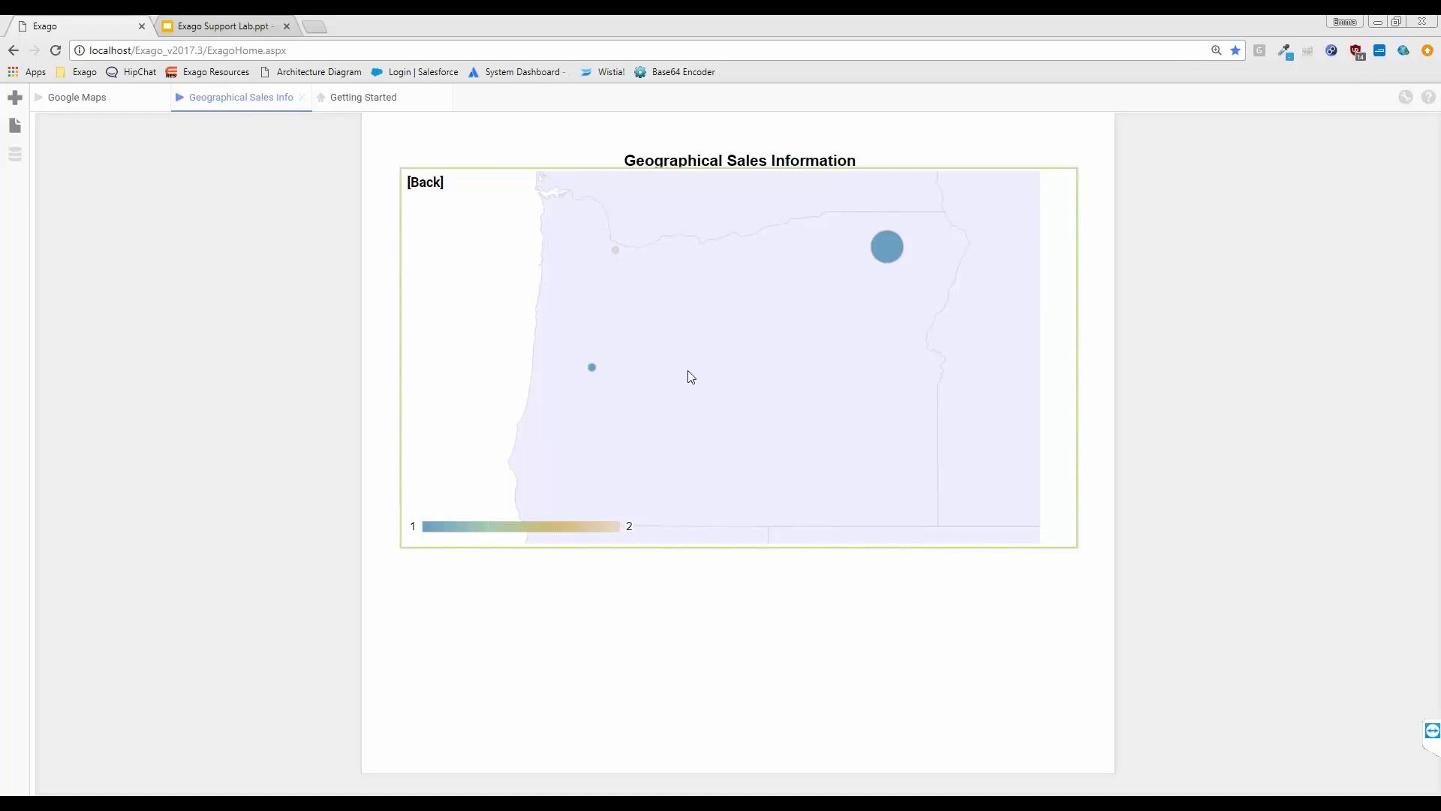
pyautogui.click(422, 187)
pyautogui.click(422, 186)
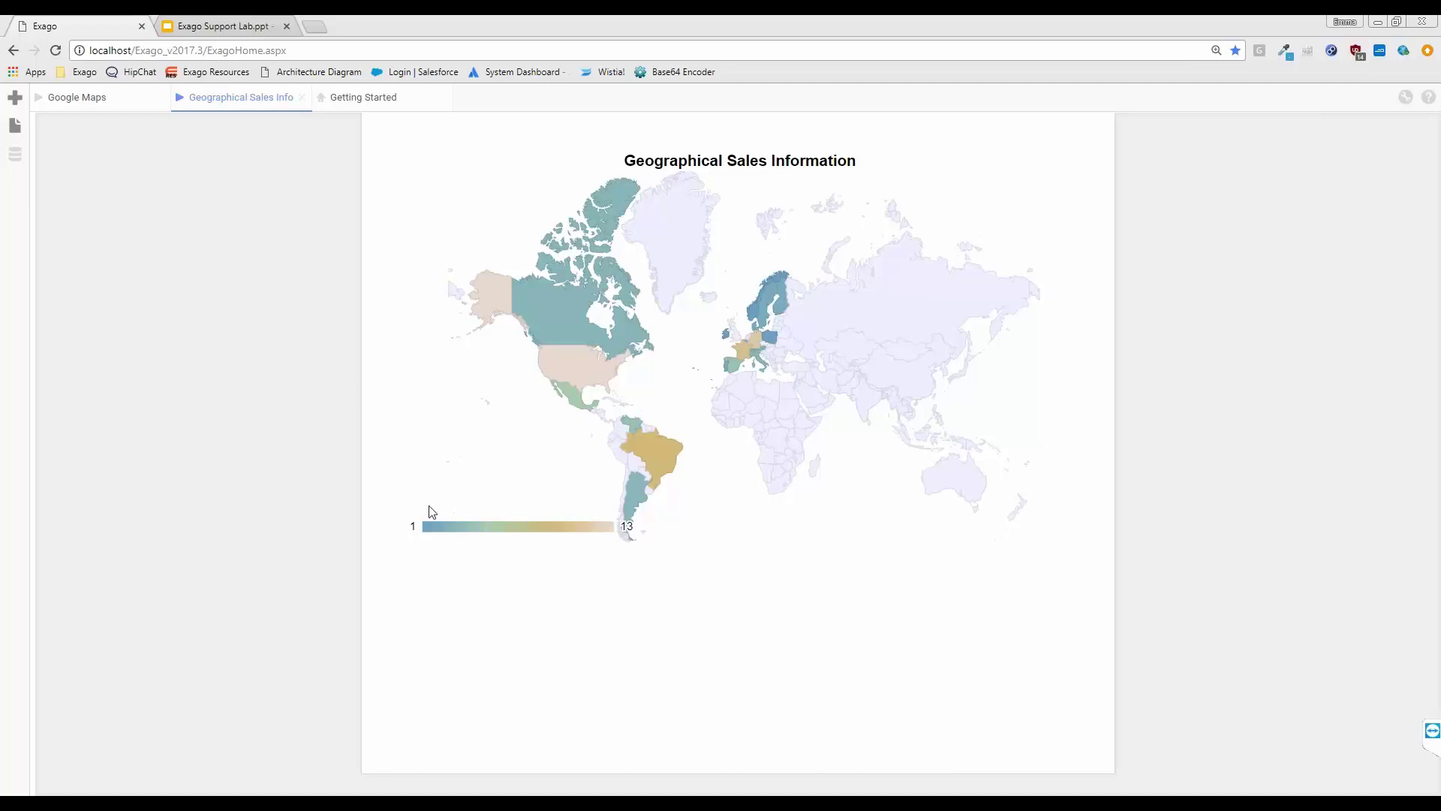
# Start a new advanced report named "Geographical Sales Information" in the Mapping folder.
pyautogui.click(20, 110)
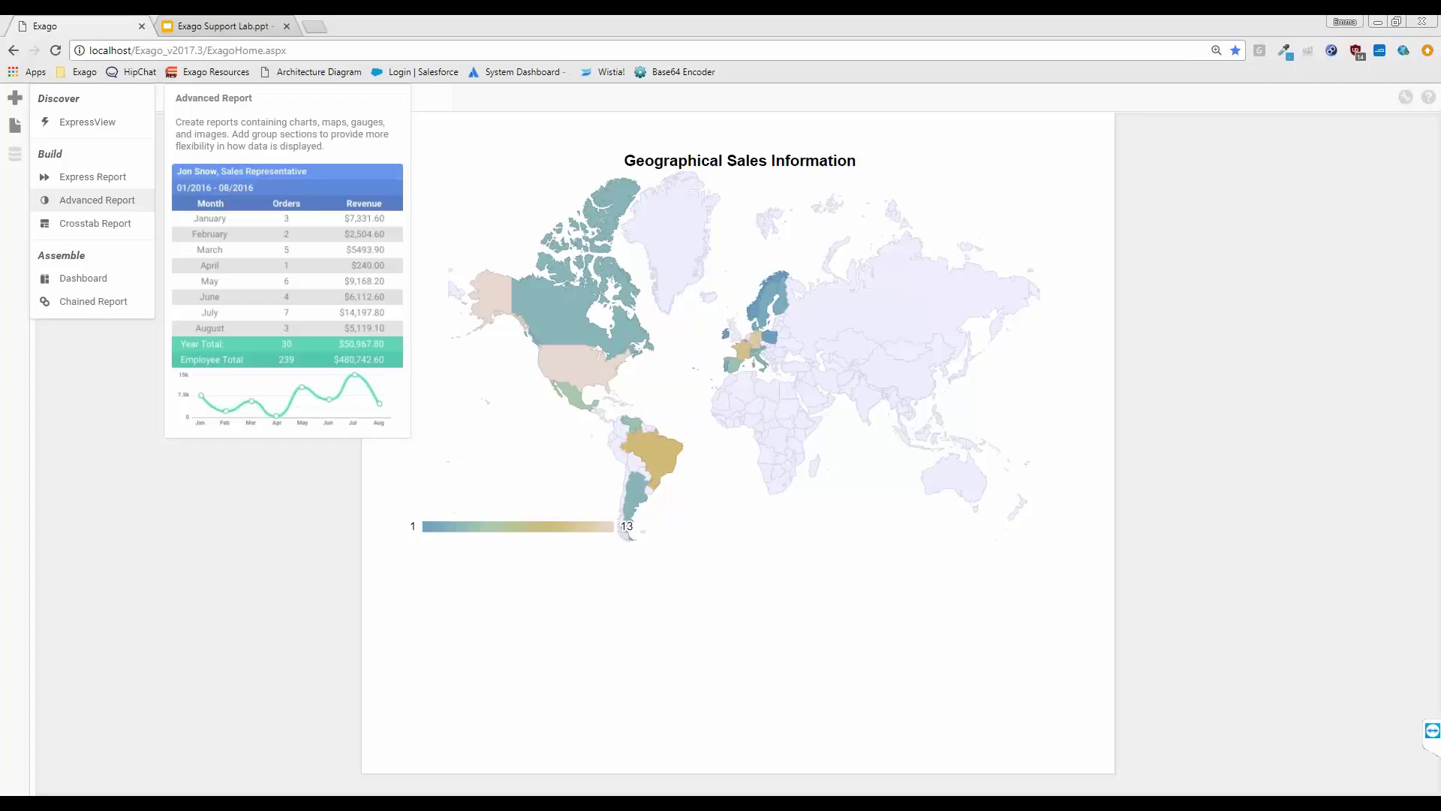
pyautogui.click(84, 197)
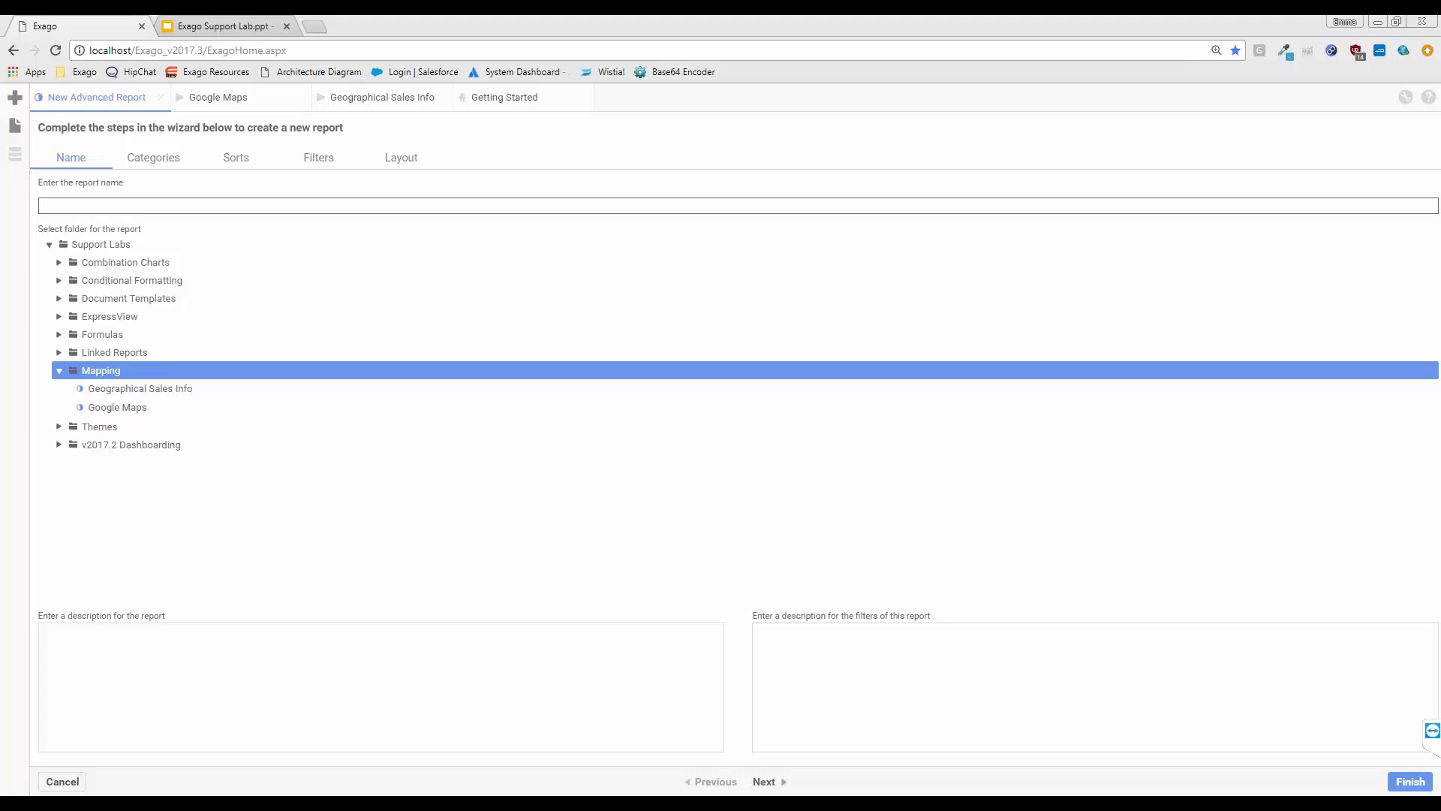
pyautogui.write('Geographical Sales Information')
# Add the Northwind categories Customers, Orders and OrderDetails to the new report.
pyautogui.click(158, 161)
pyautogui.click(50, 231)
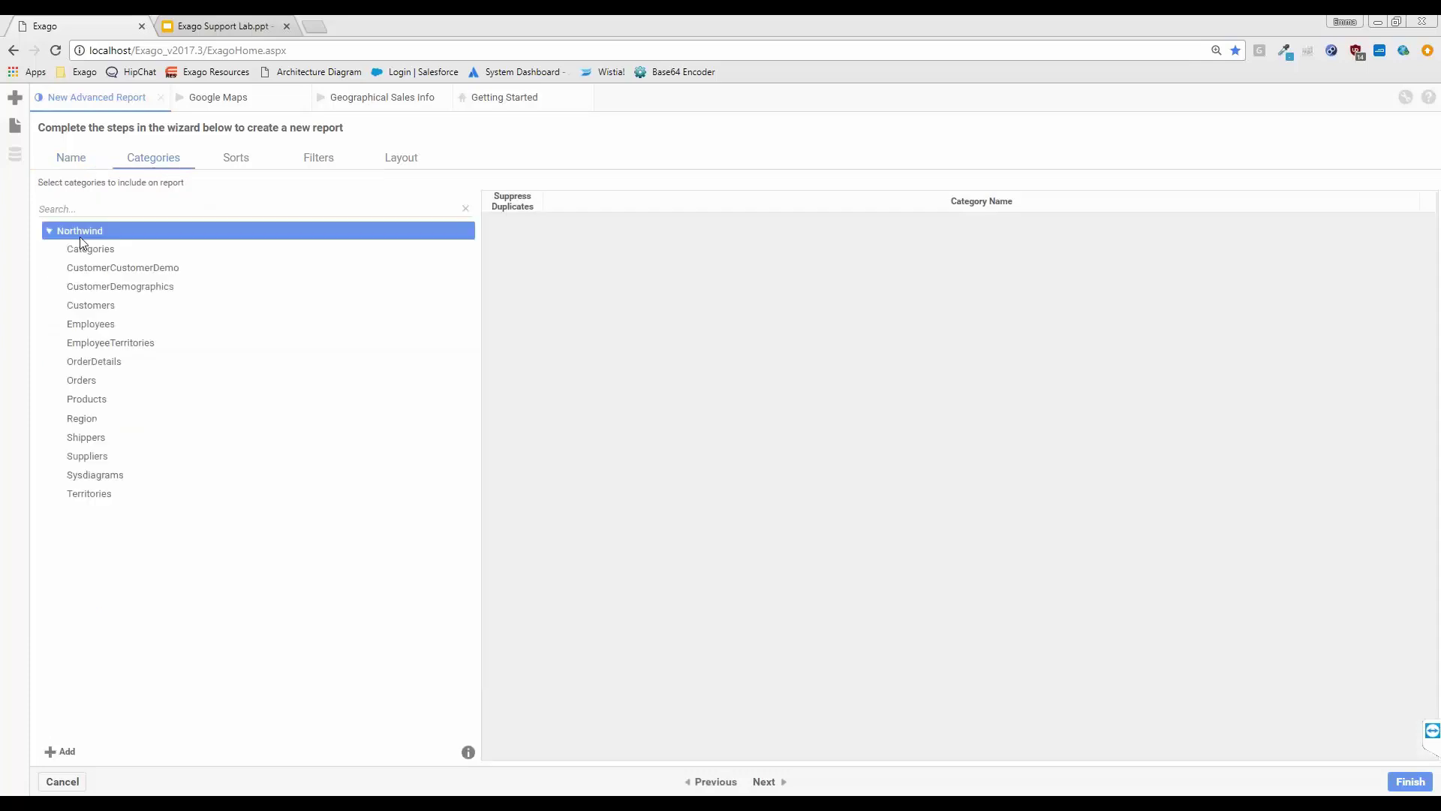
pyautogui.click(148, 309)
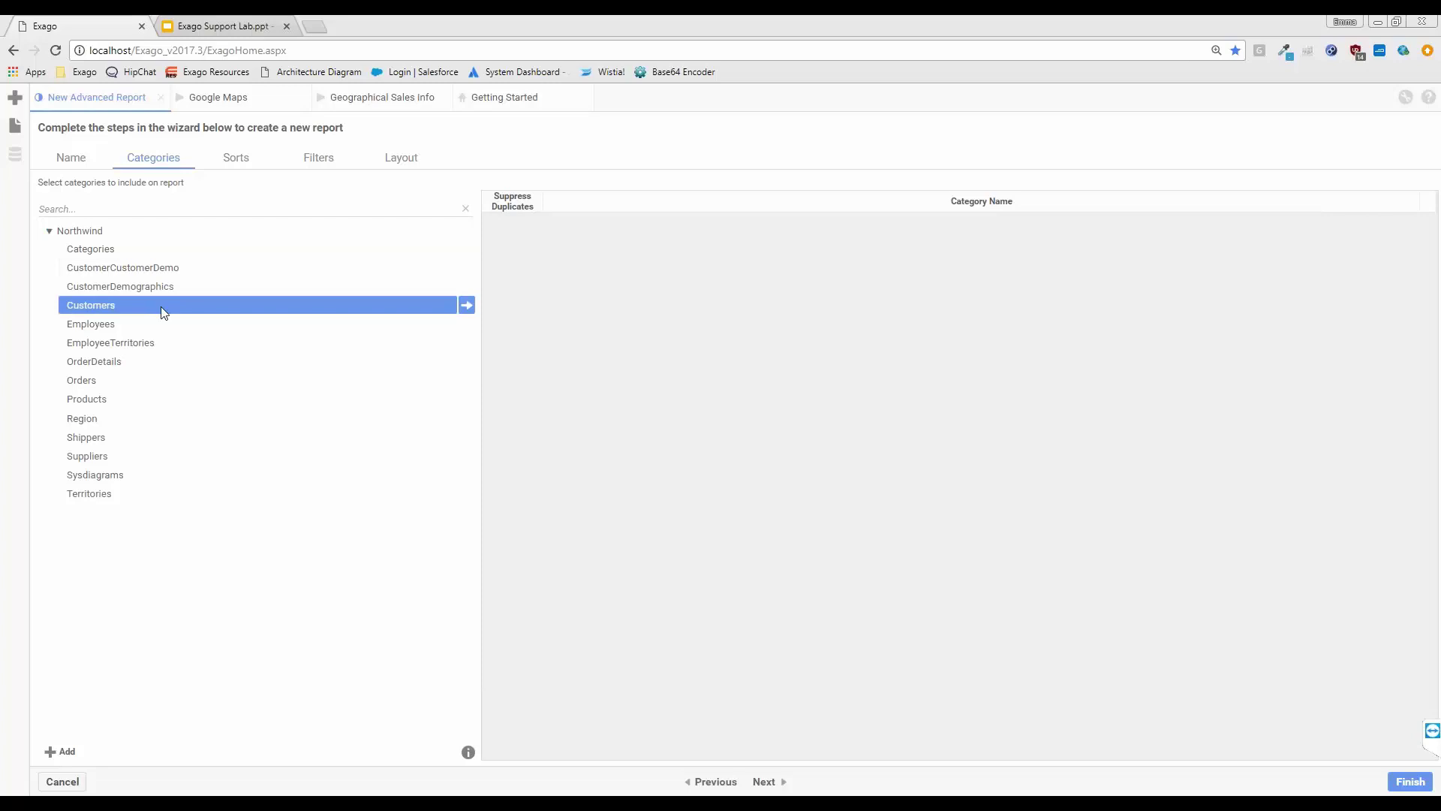
pyautogui.click(467, 304)
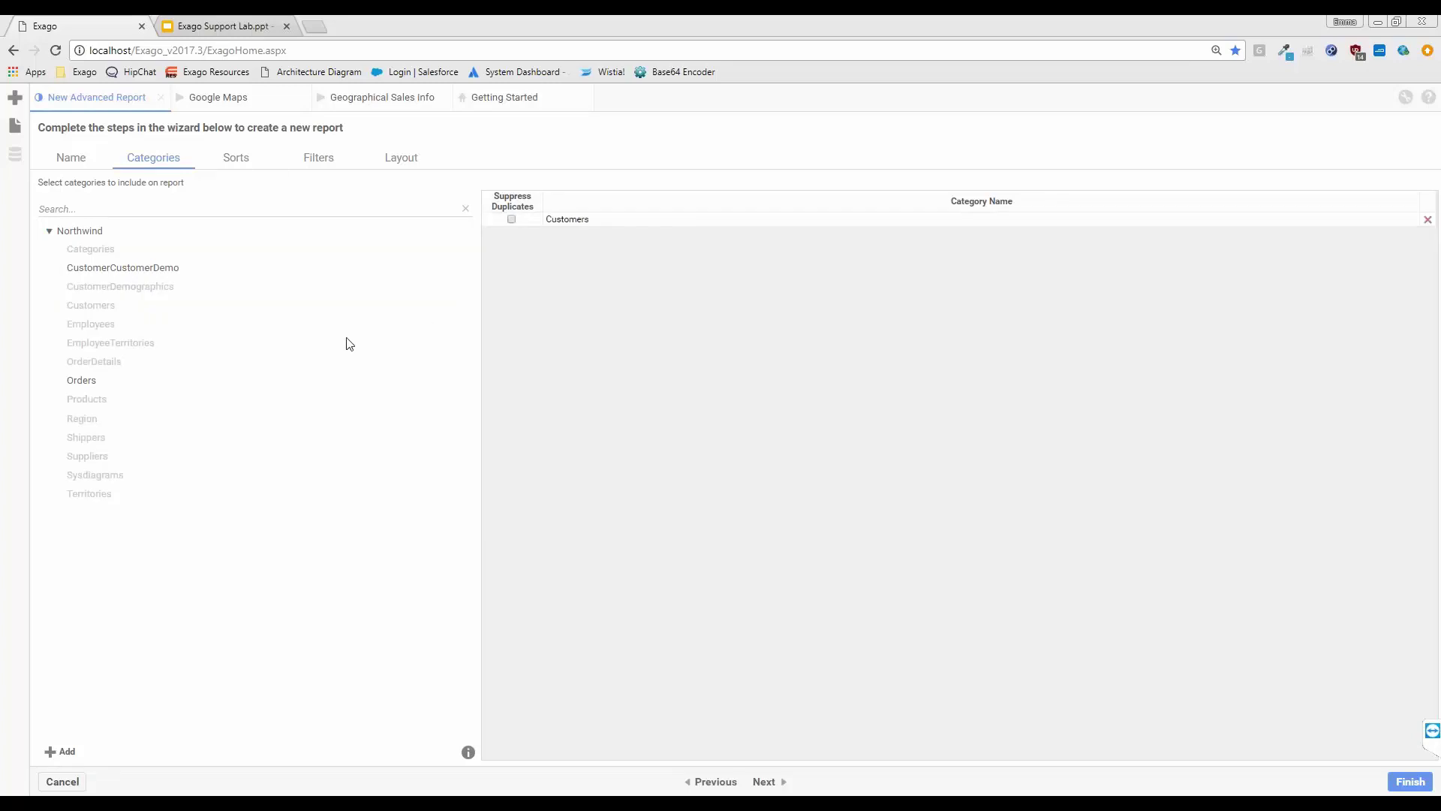
pyautogui.click(98, 382)
pyautogui.click(466, 380)
pyautogui.click(424, 367)
pyautogui.click(466, 361)
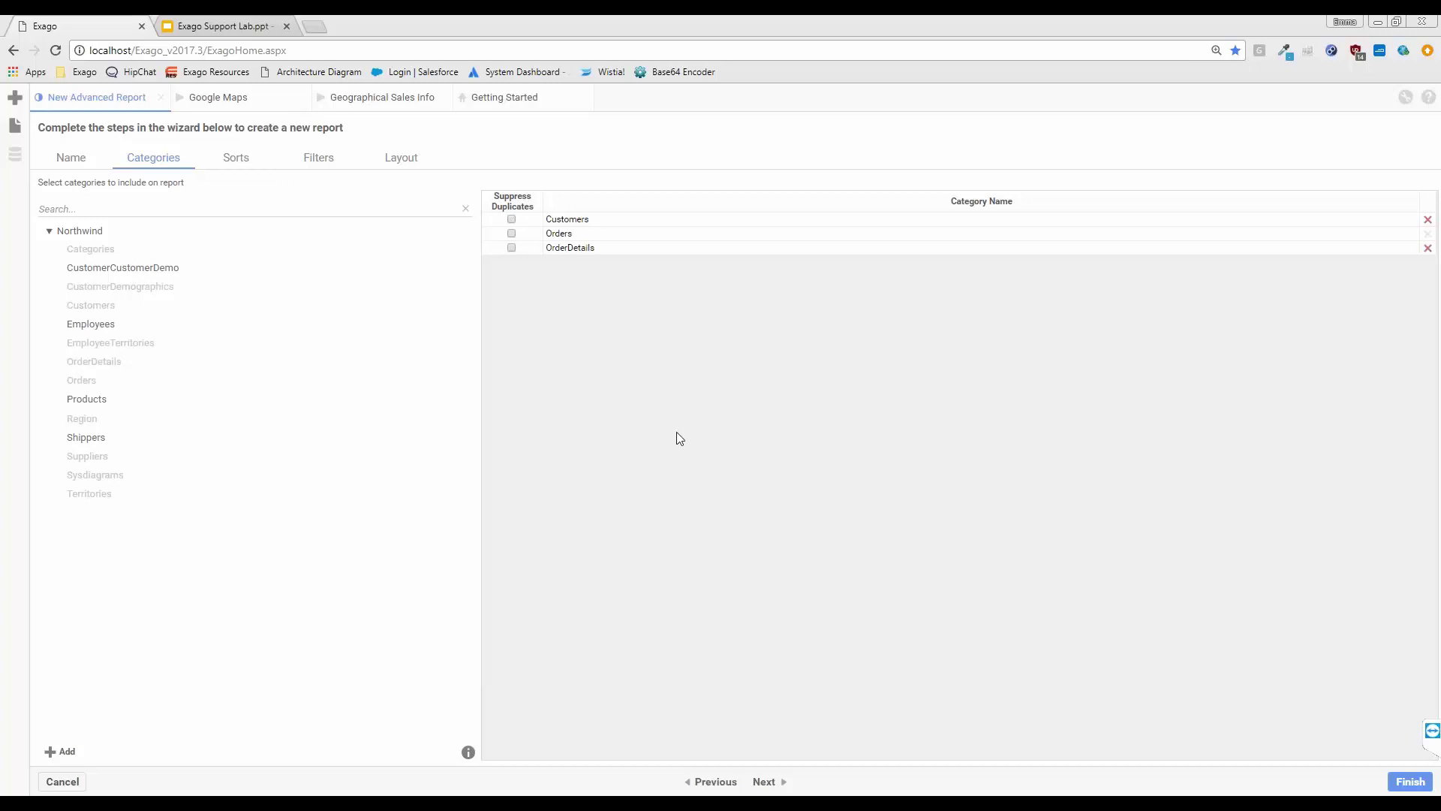
# Sort the report by Customers.CompanyName in ascending order and finish the report wizard.
pyautogui.click(237, 159)
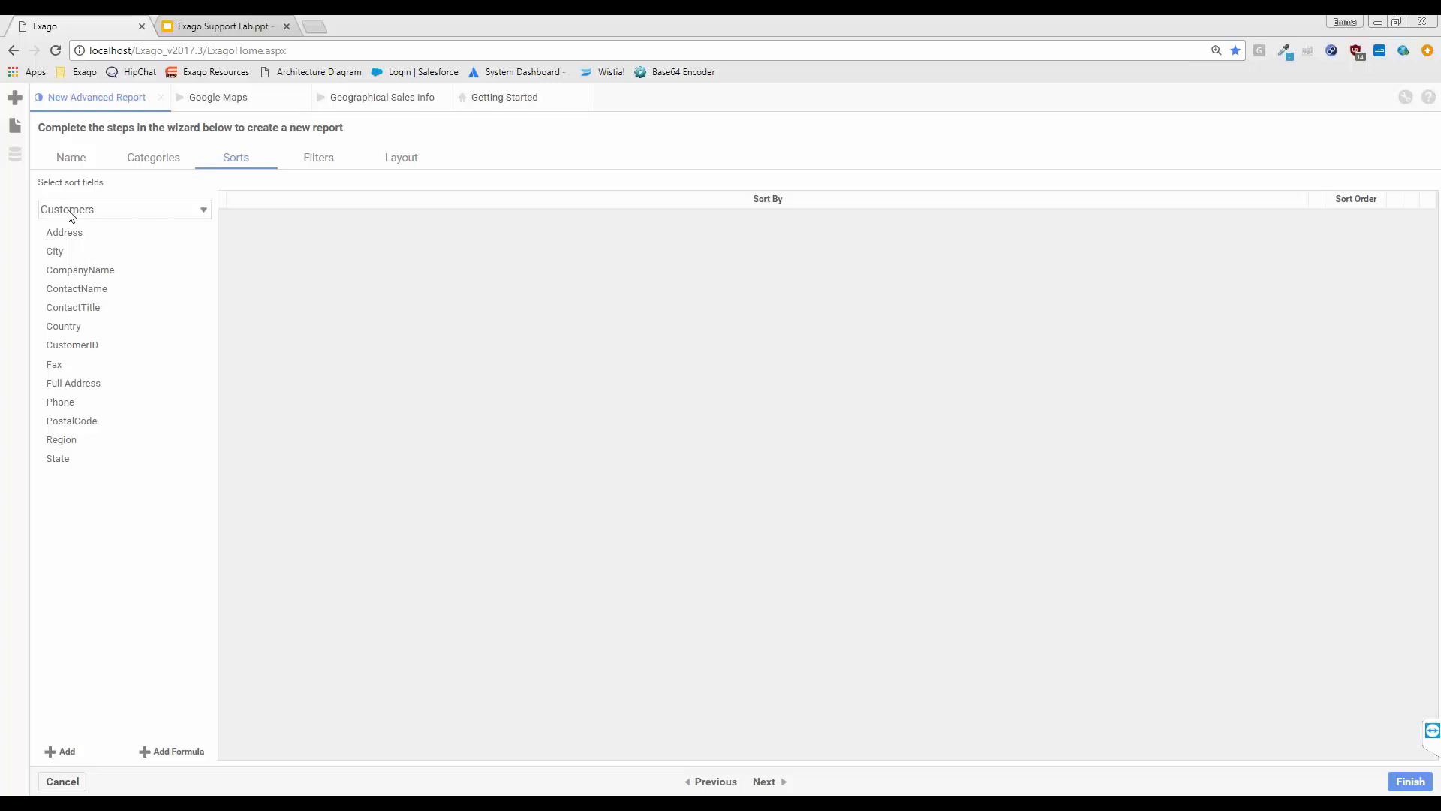
pyautogui.moveTo(83, 273); pyautogui.dragTo(307, 289)
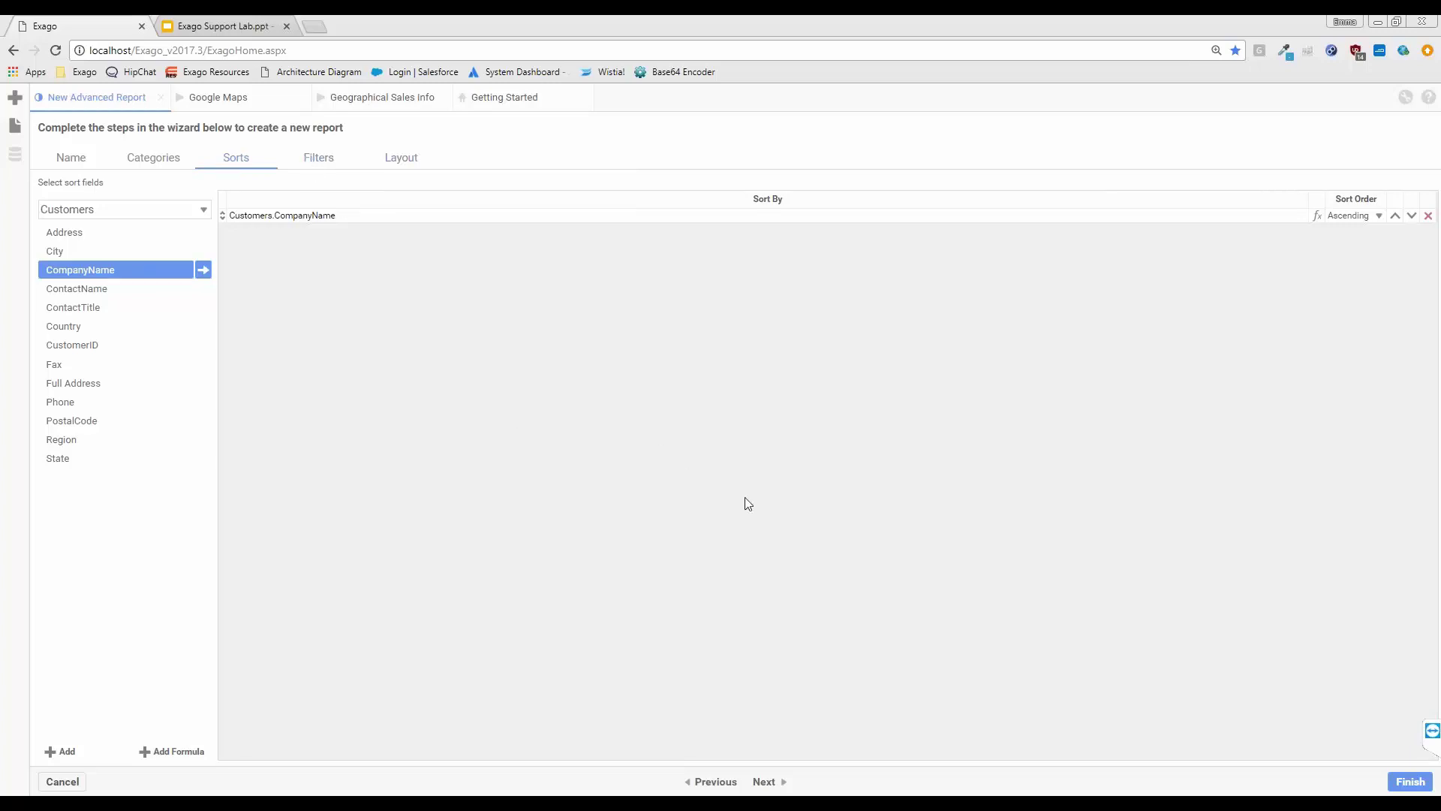
pyautogui.click(1416, 787)
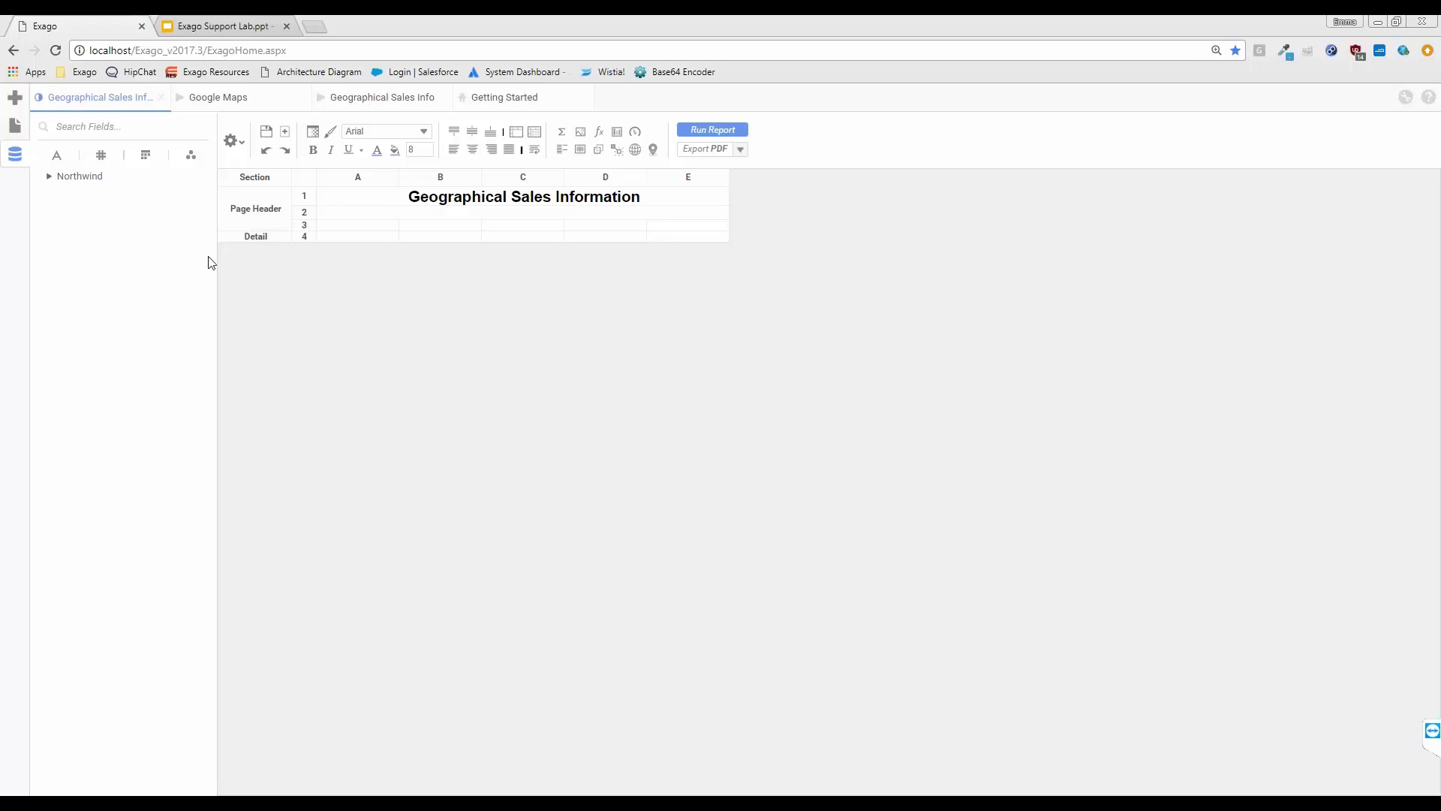
# Review the Oregon city markers in the existing Geographical Sales Info report and return to the new report's design.
pyautogui.click(384, 99)
pyautogui.click(655, 364)
pyautogui.click(593, 277)
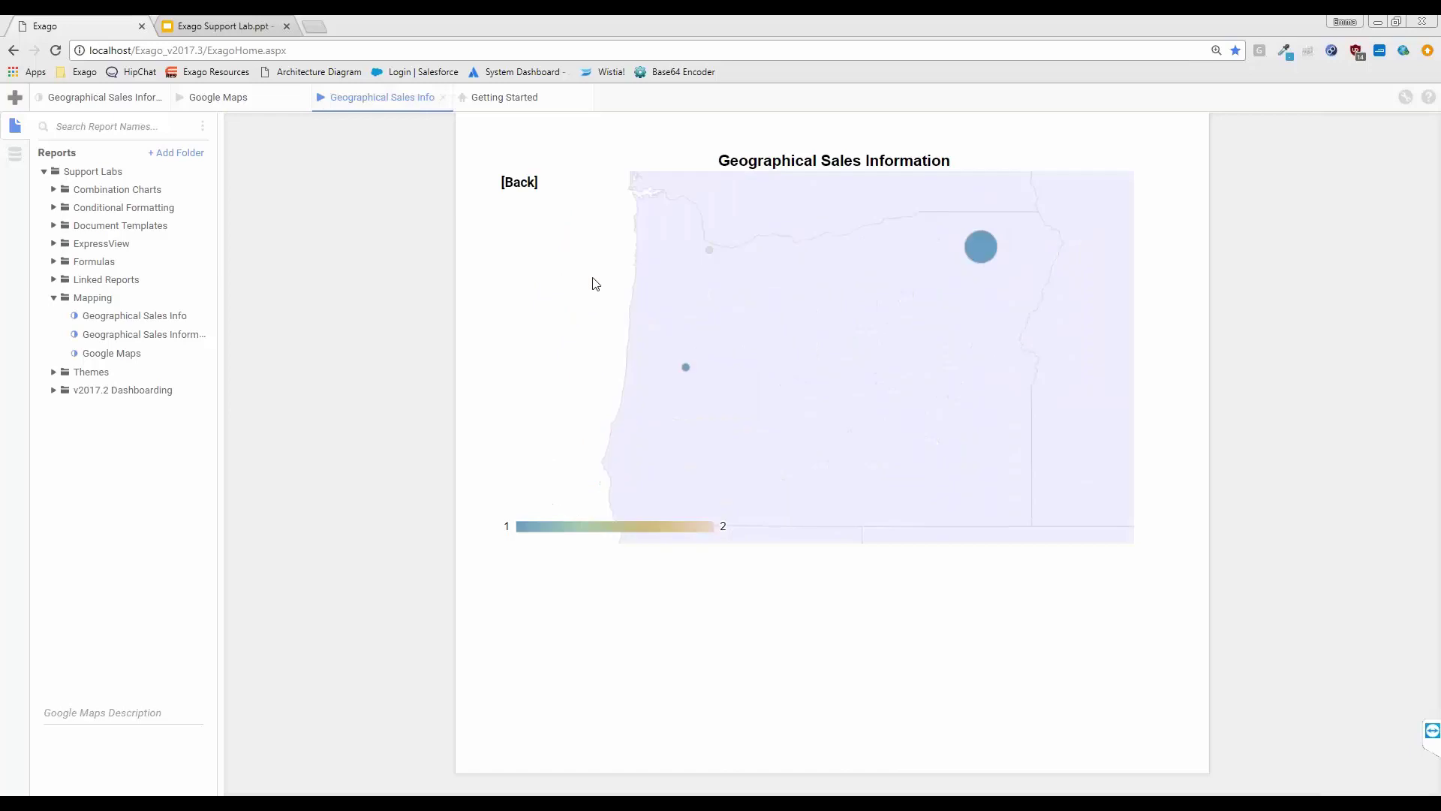
pyautogui.moveTo(709, 250)
pyautogui.moveTo(686, 368)
pyautogui.click(103, 102)
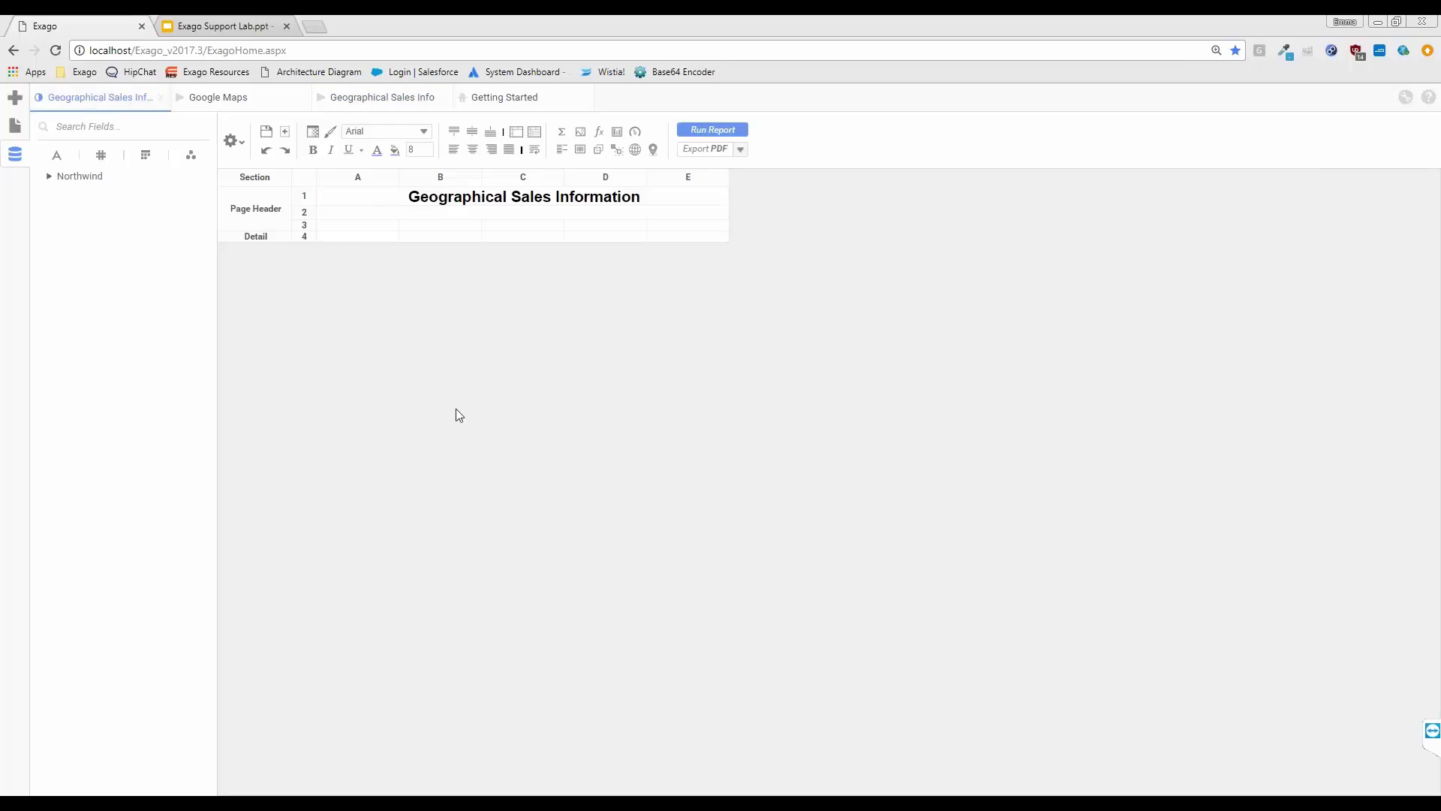
# Delete the Detail section and the empty rows 2 and 3 of the page header.
pyautogui.rightClick(268, 241)
pyautogui.click(323, 280)
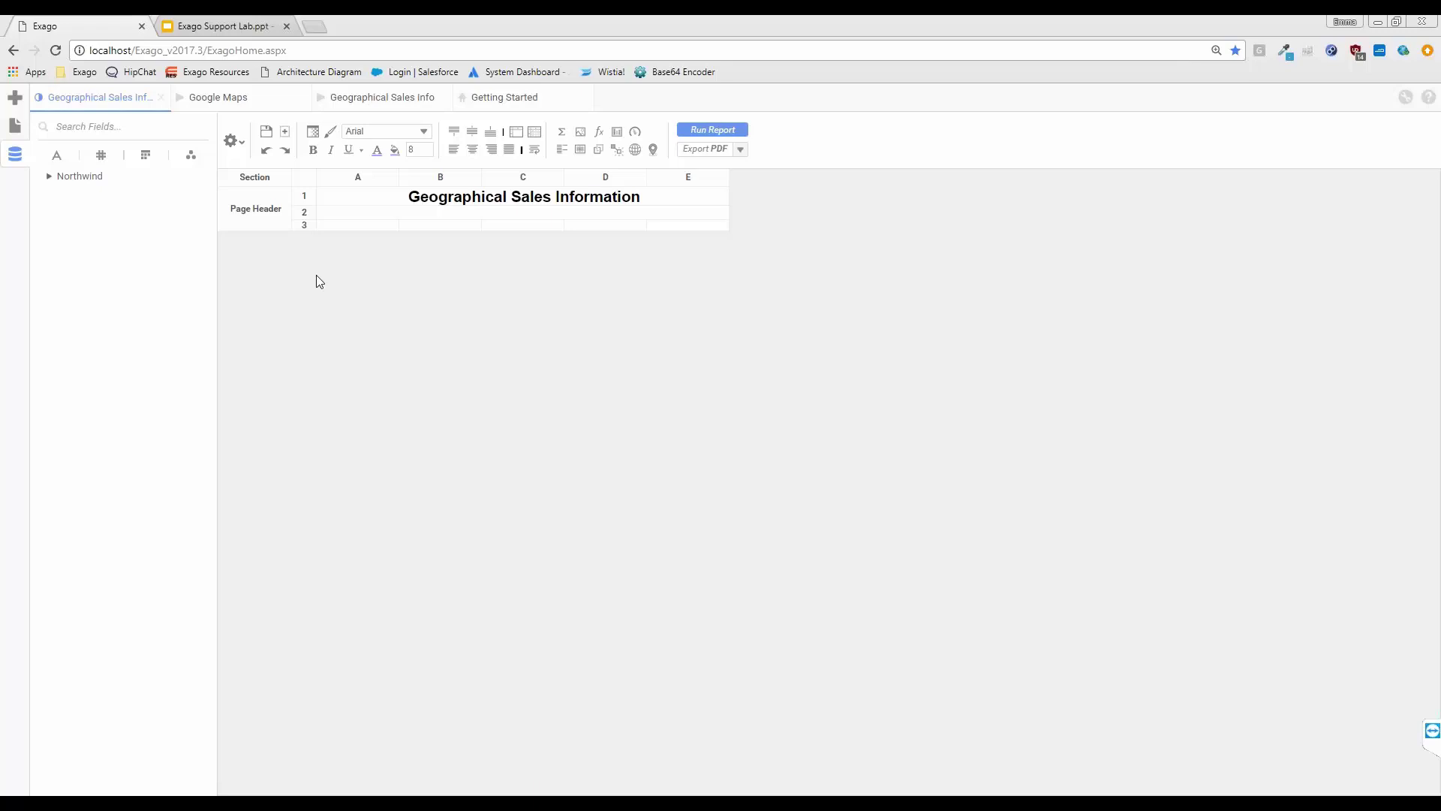
pyautogui.rightClick(309, 219)
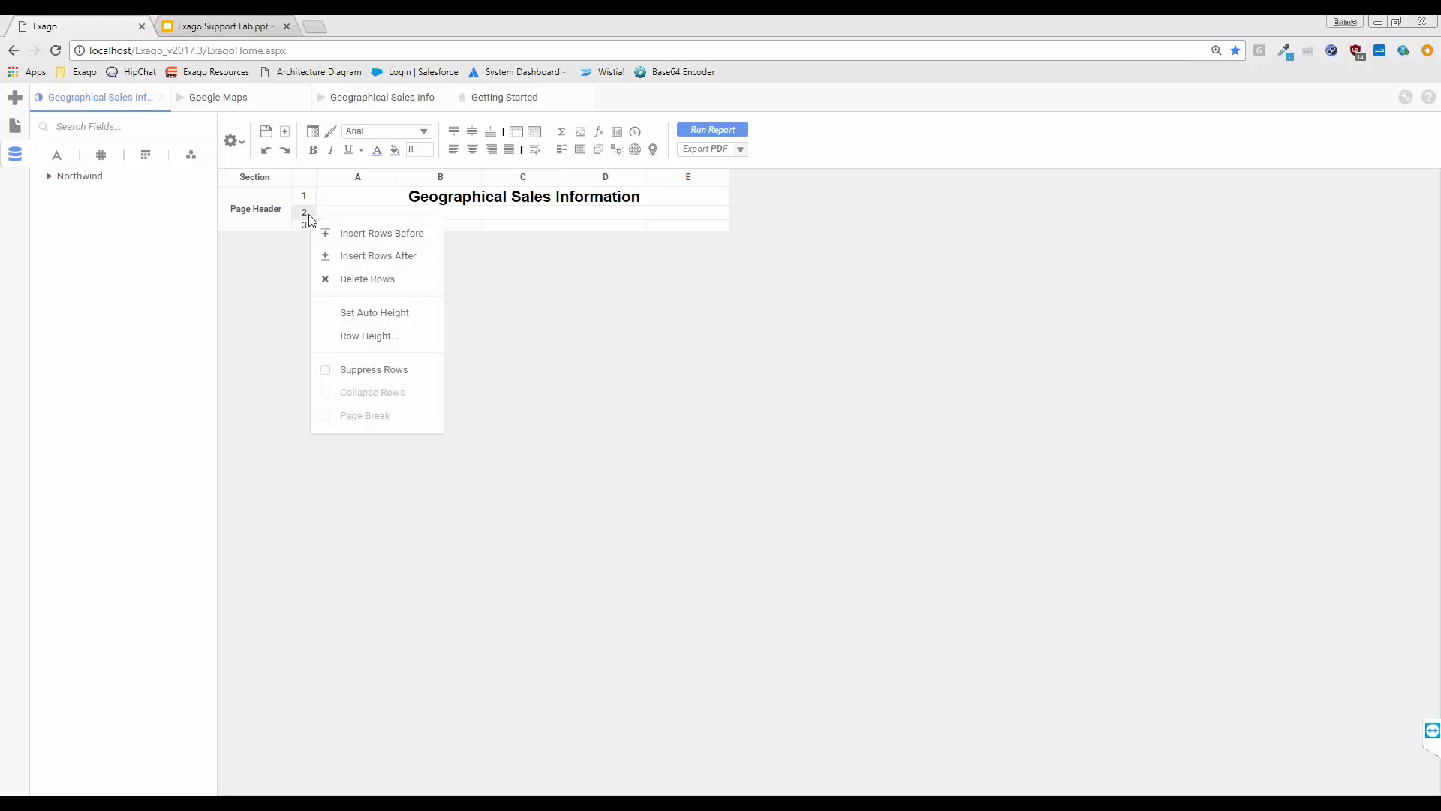
pyautogui.click(352, 279)
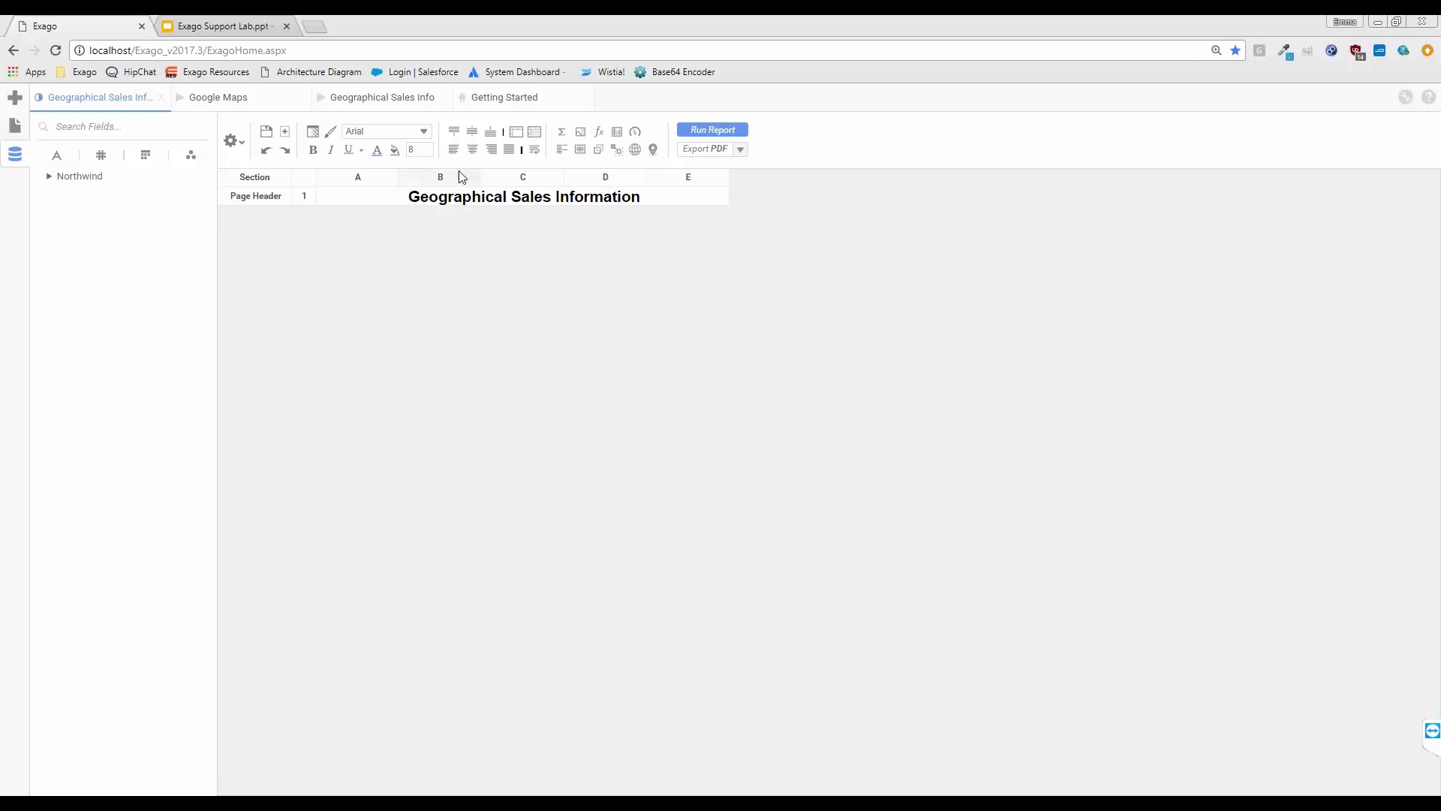
# Delete columns B to E and widen column A so the report title fits on one line.
pyautogui.rightClick(418, 183)
pyautogui.keyDown('shift'); pyautogui.rightClick(678, 183); pyautogui.keyUp('shift')
pyautogui.click(713, 246)
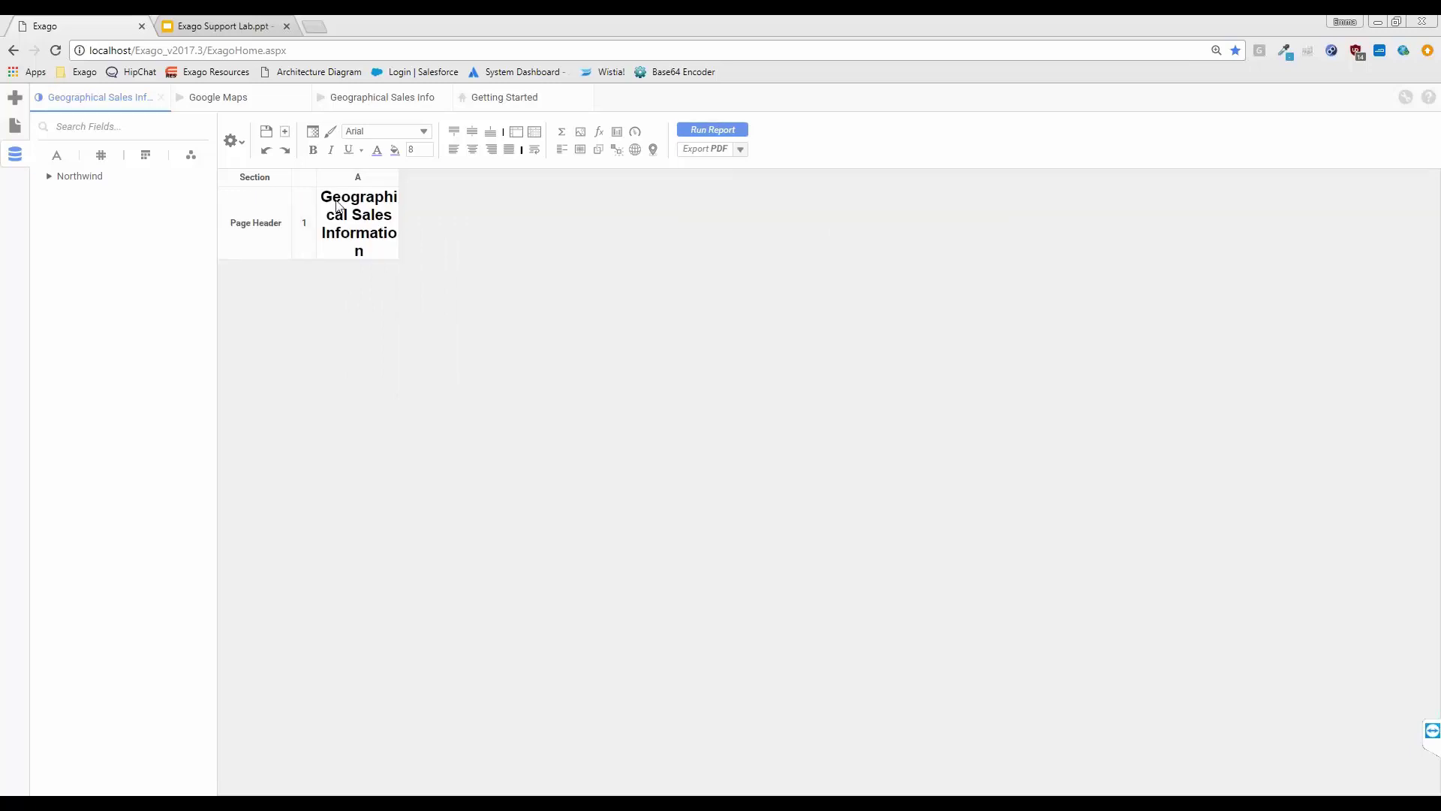
pyautogui.moveTo(397, 177); pyautogui.dragTo(803, 186)
# Add a group footer section for each change of the sort field Customers.CompanyName.
pyautogui.rightClick(264, 202)
pyautogui.moveTo(306, 217)
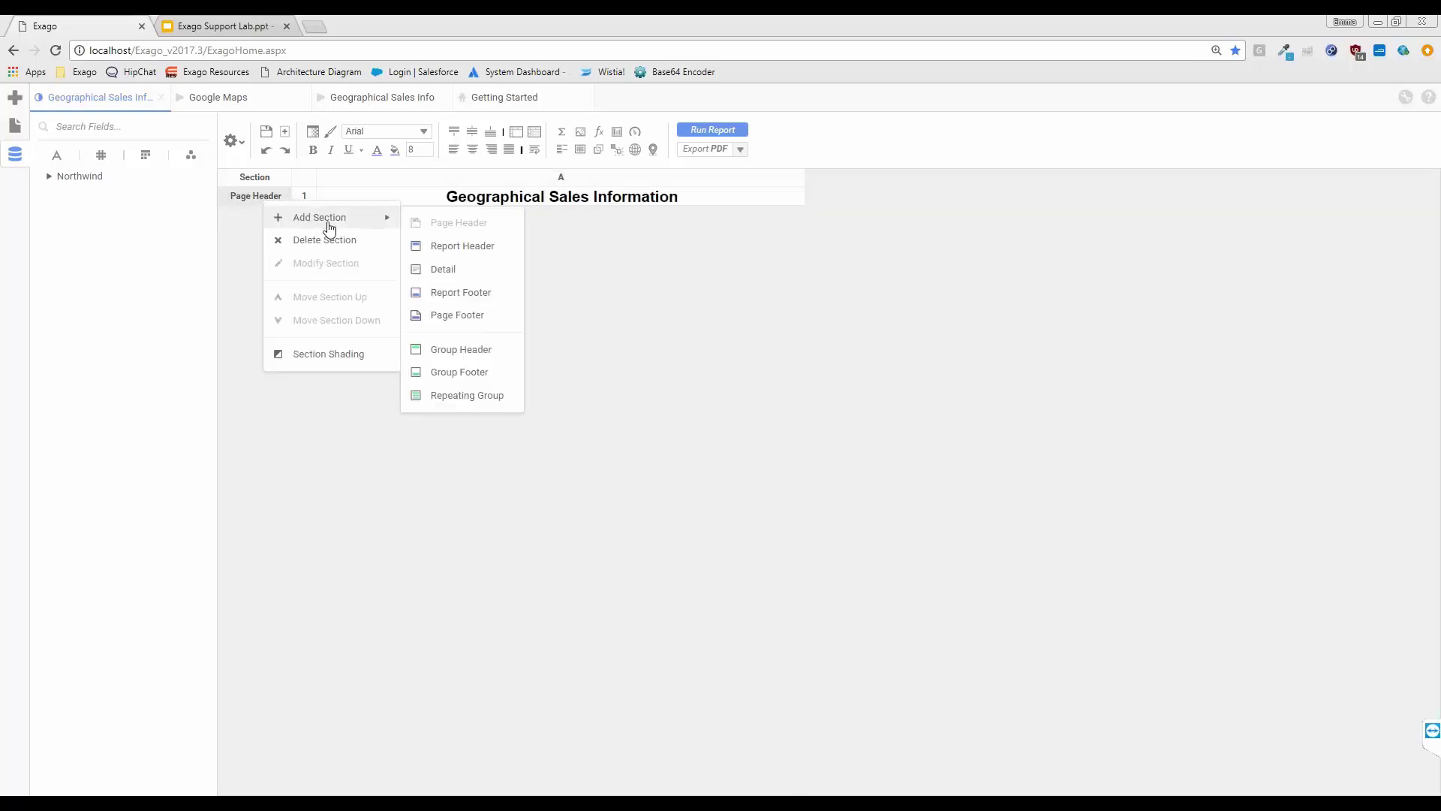
pyautogui.click(470, 381)
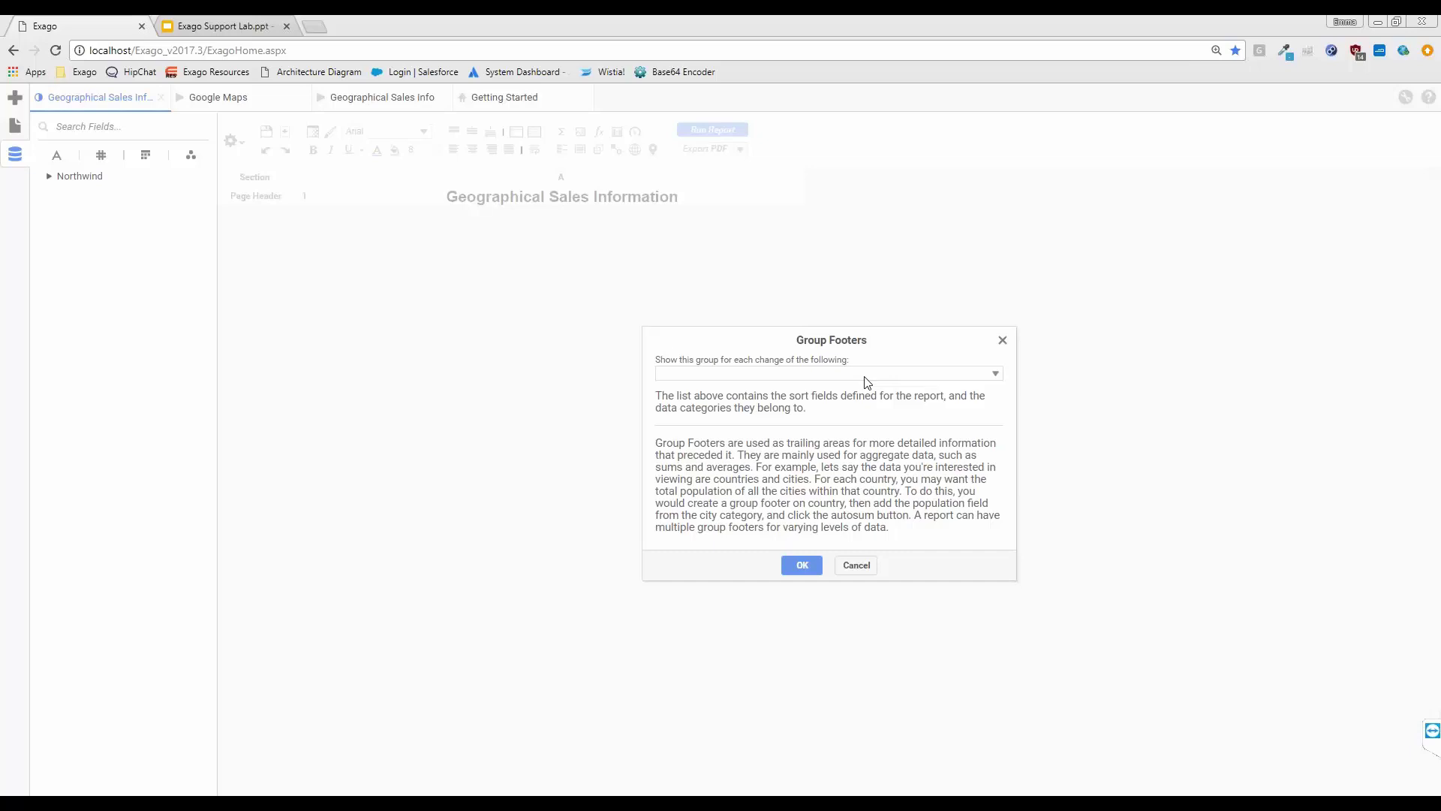
pyautogui.click(808, 375)
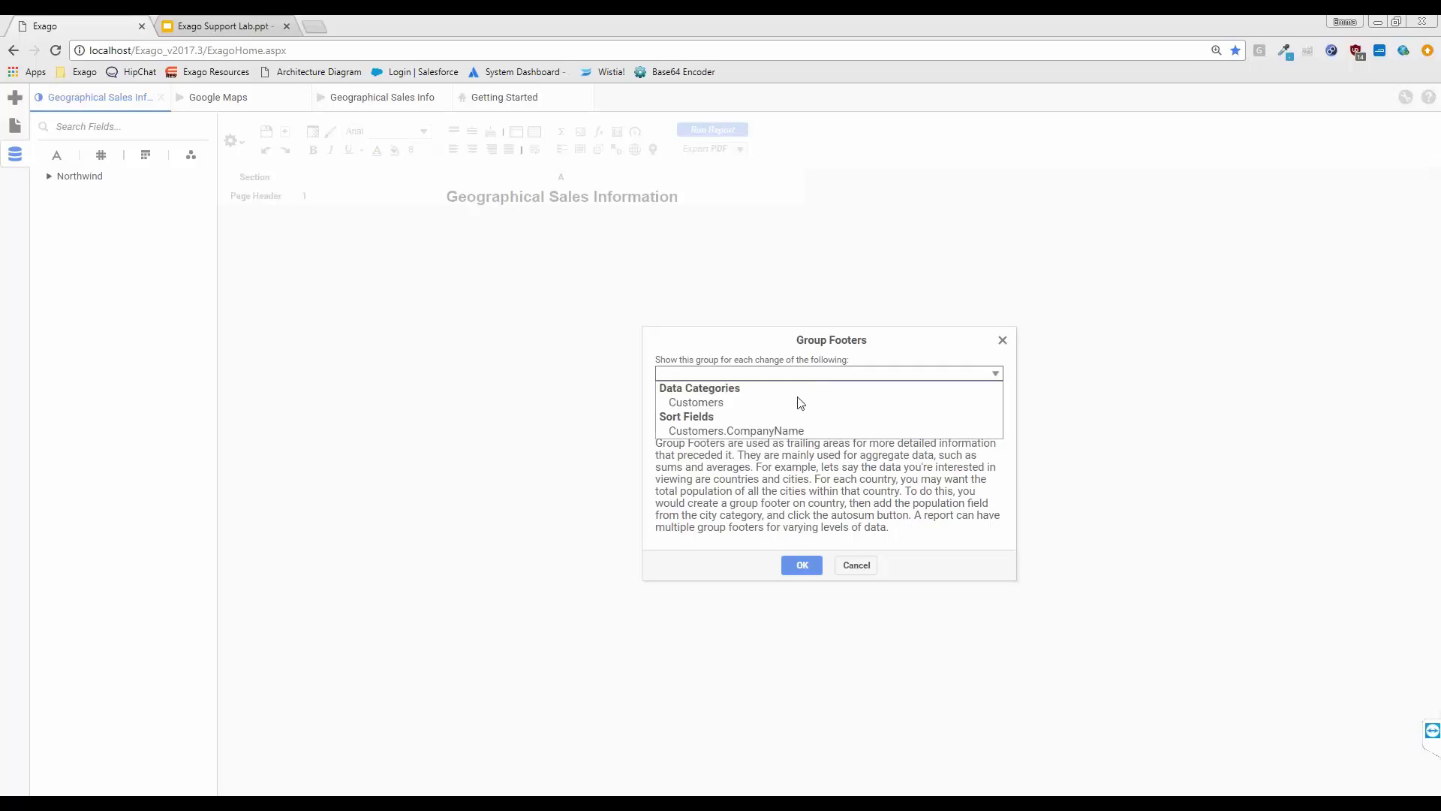
pyautogui.click(814, 432)
pyautogui.click(801, 565)
# Add a report footer section and make its row tall enough to hold a large map.
pyautogui.rightClick(276, 224)
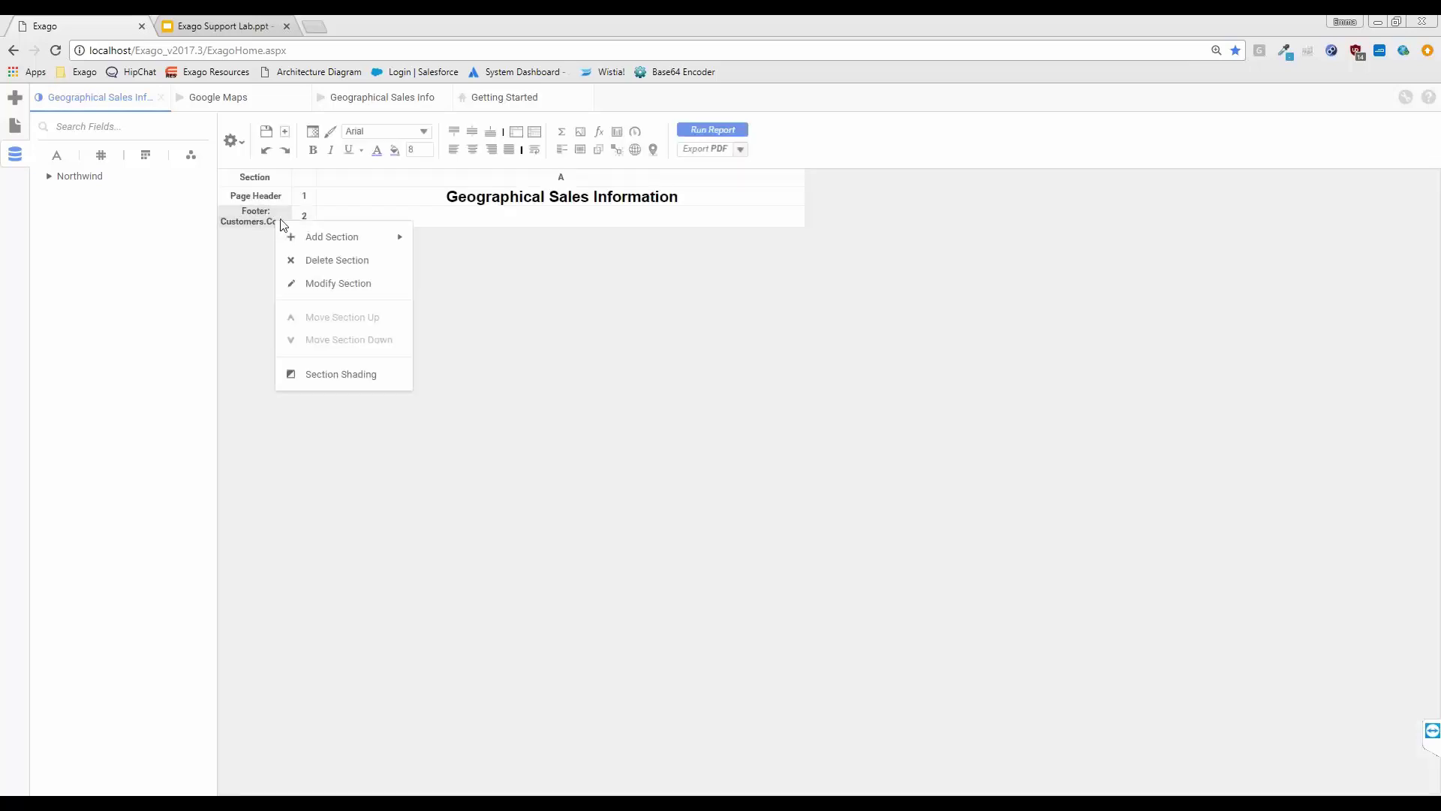
pyautogui.moveTo(387, 238)
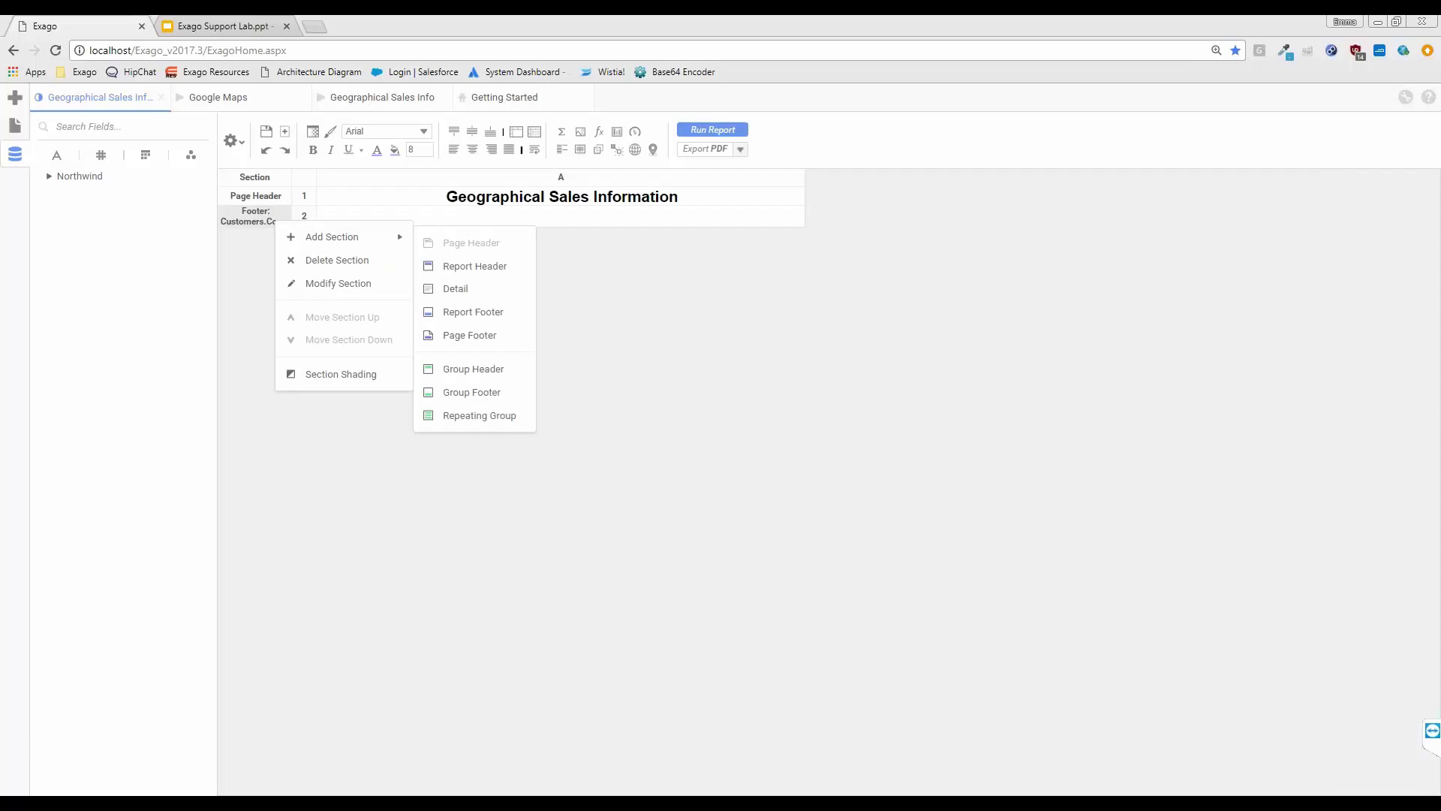
pyautogui.click(466, 313)
pyautogui.moveTo(301, 238); pyautogui.dragTo(277, 621)
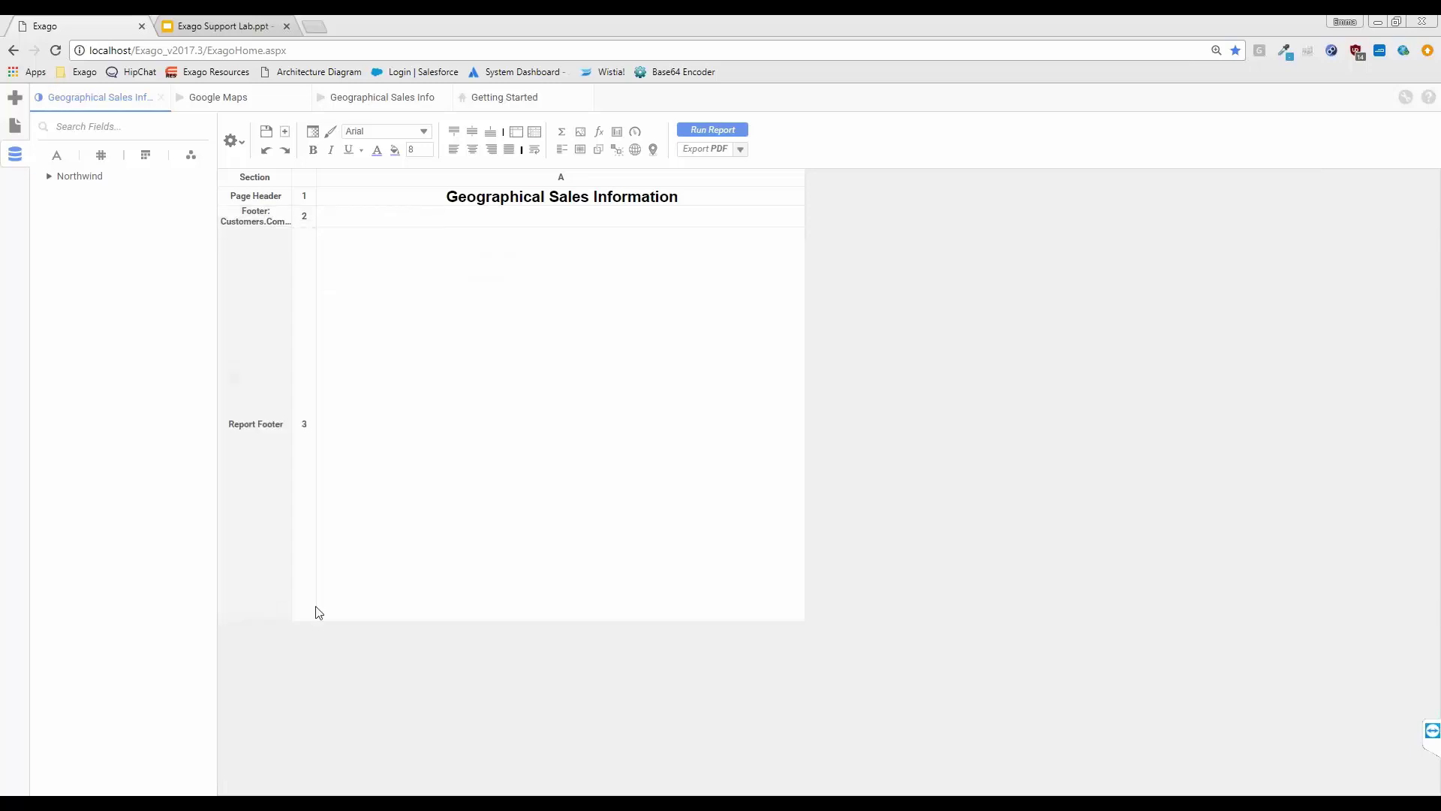
pyautogui.click(467, 412)
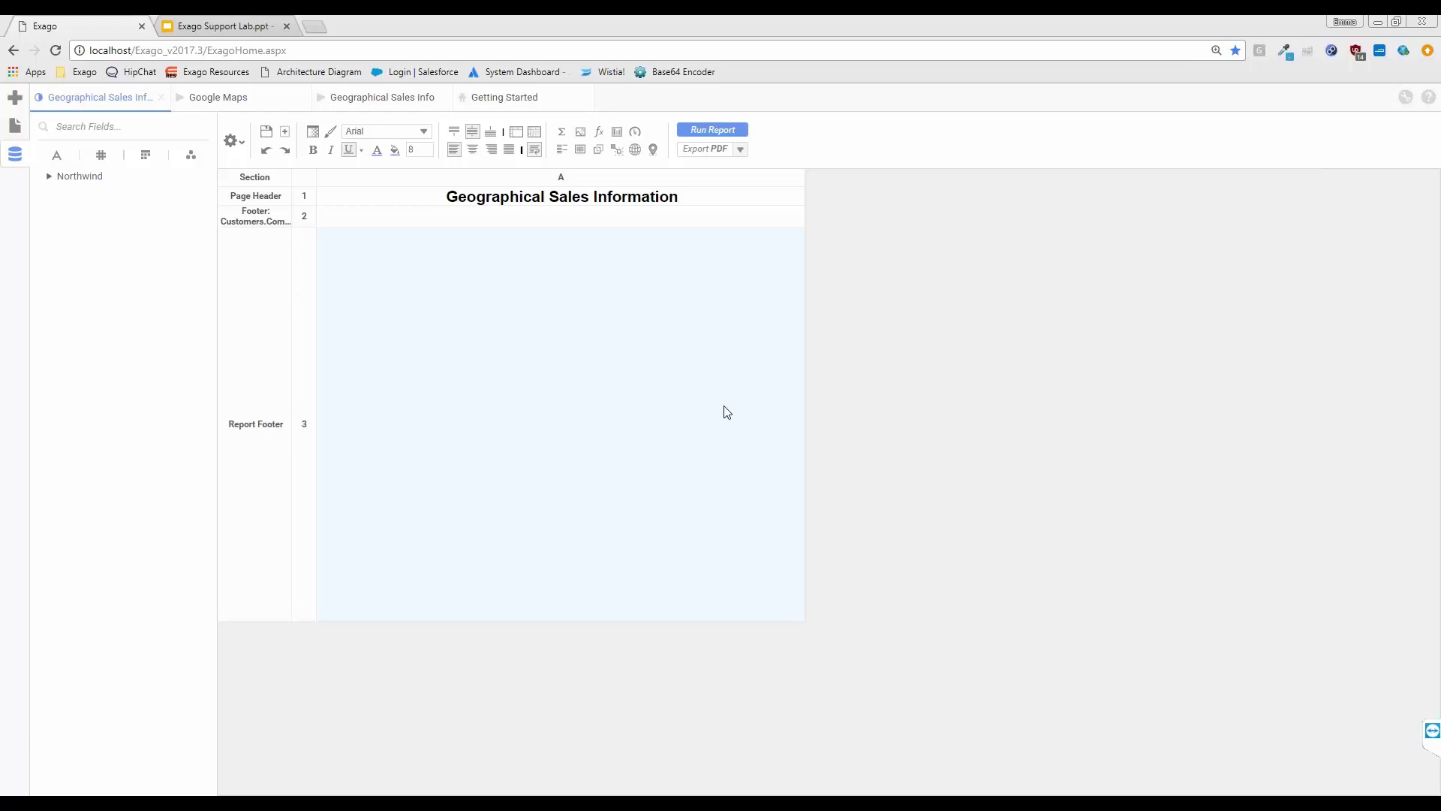
# Insert four more rows into the Customers.CompanyName group footer.
pyautogui.rightClick(305, 216)
pyautogui.click(383, 233)
pyautogui.rightClick(302, 223)
pyautogui.click(377, 245)
pyautogui.rightClick(304, 230)
pyautogui.click(377, 251)
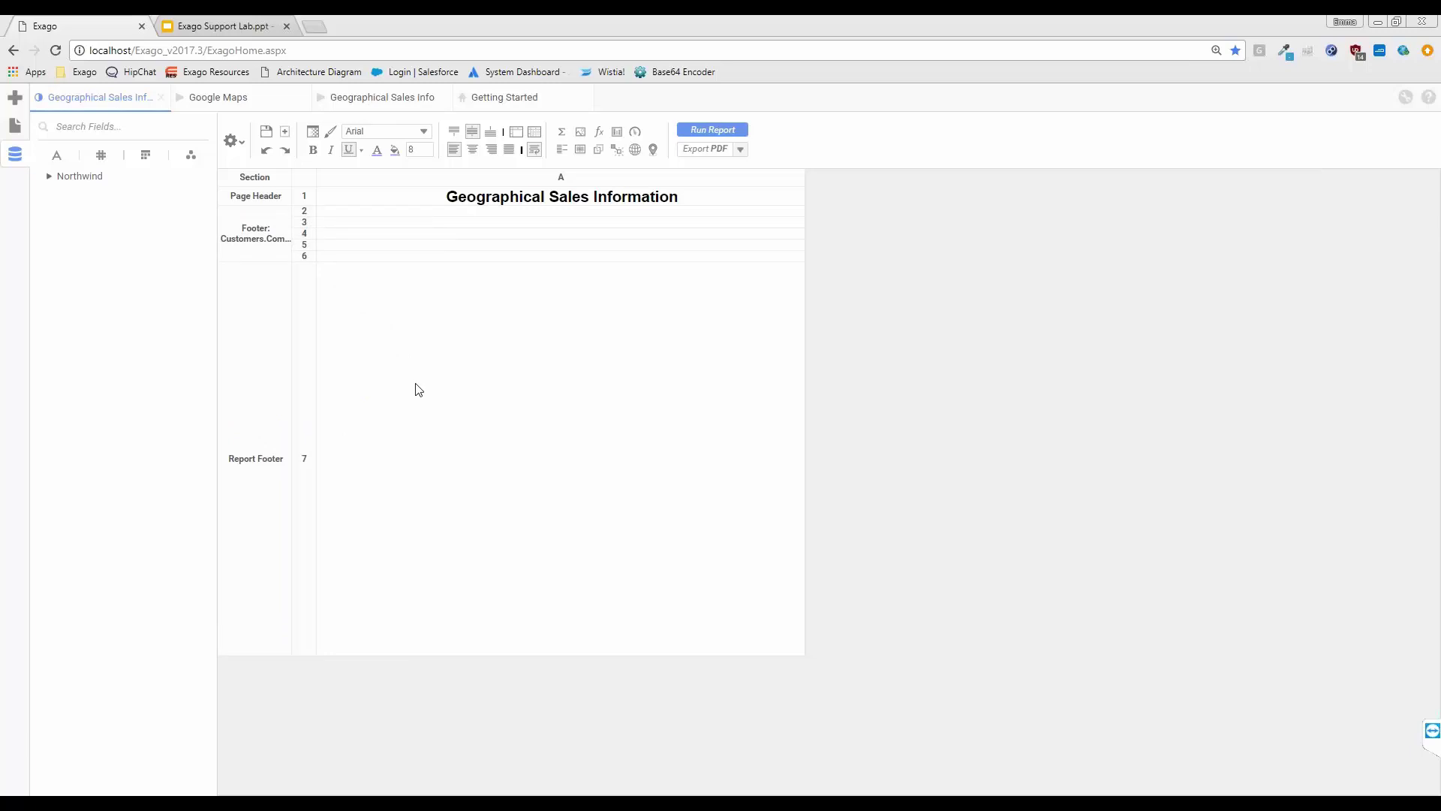
pyautogui.click(477, 415)
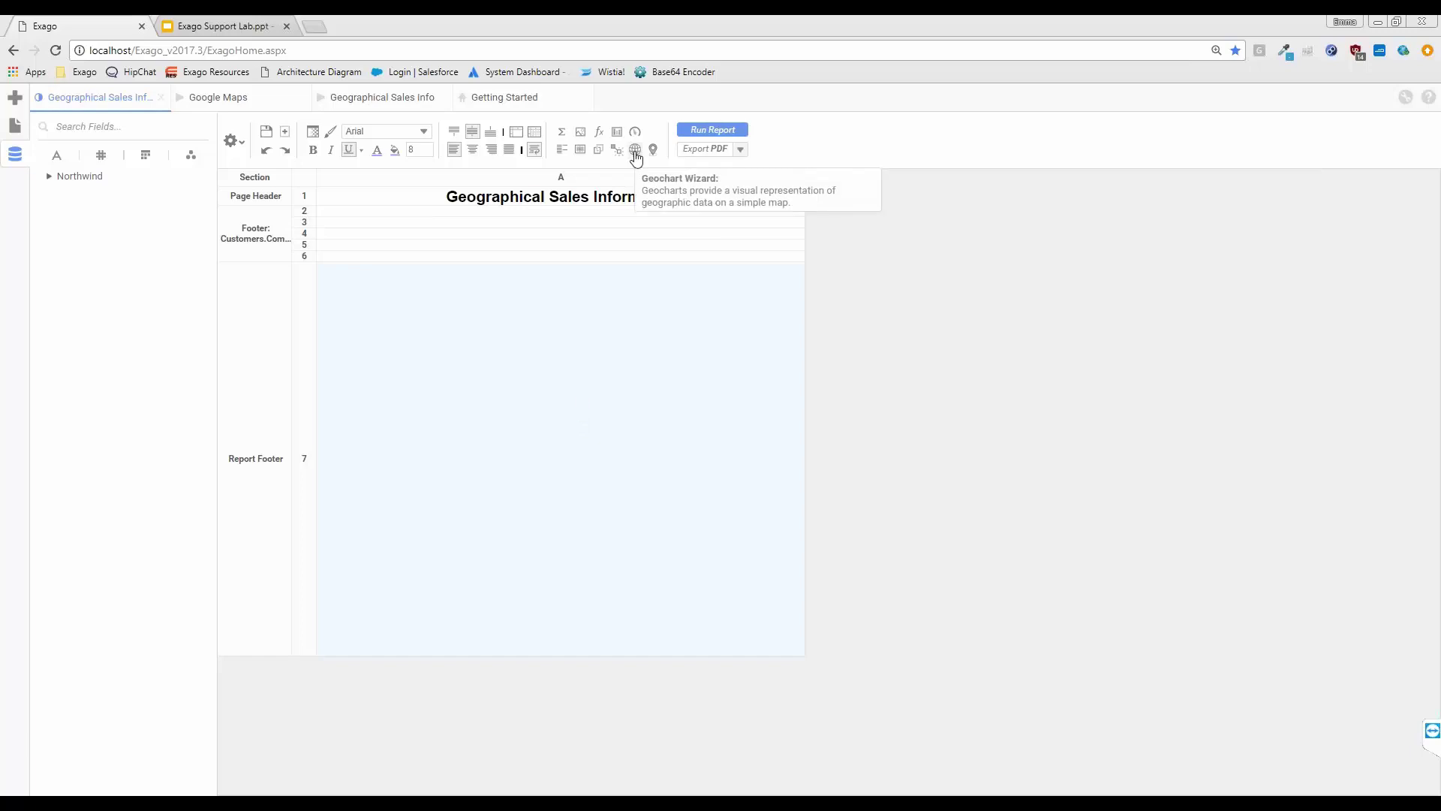
pyautogui.click(635, 150)
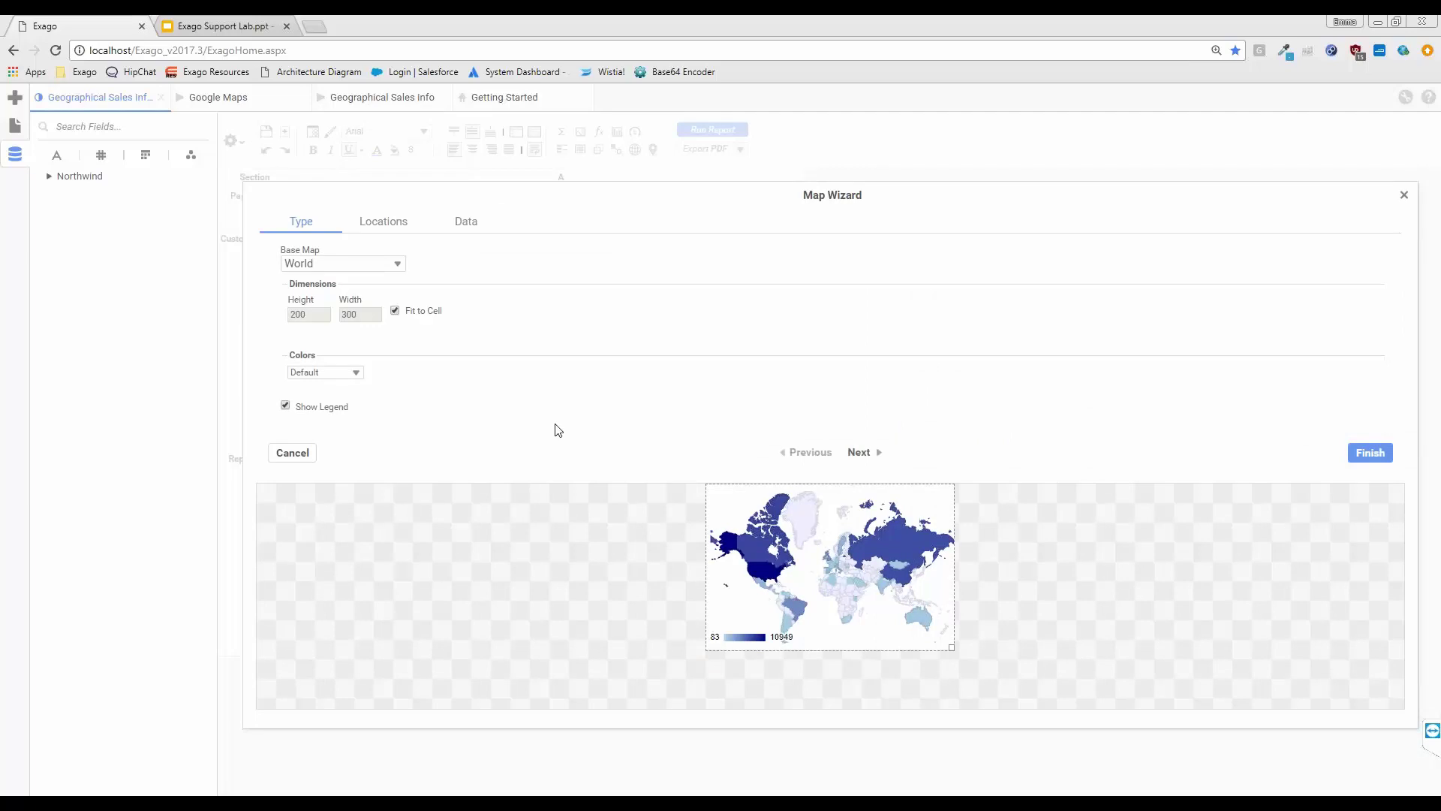
pyautogui.click(383, 223)
pyautogui.click(437, 288)
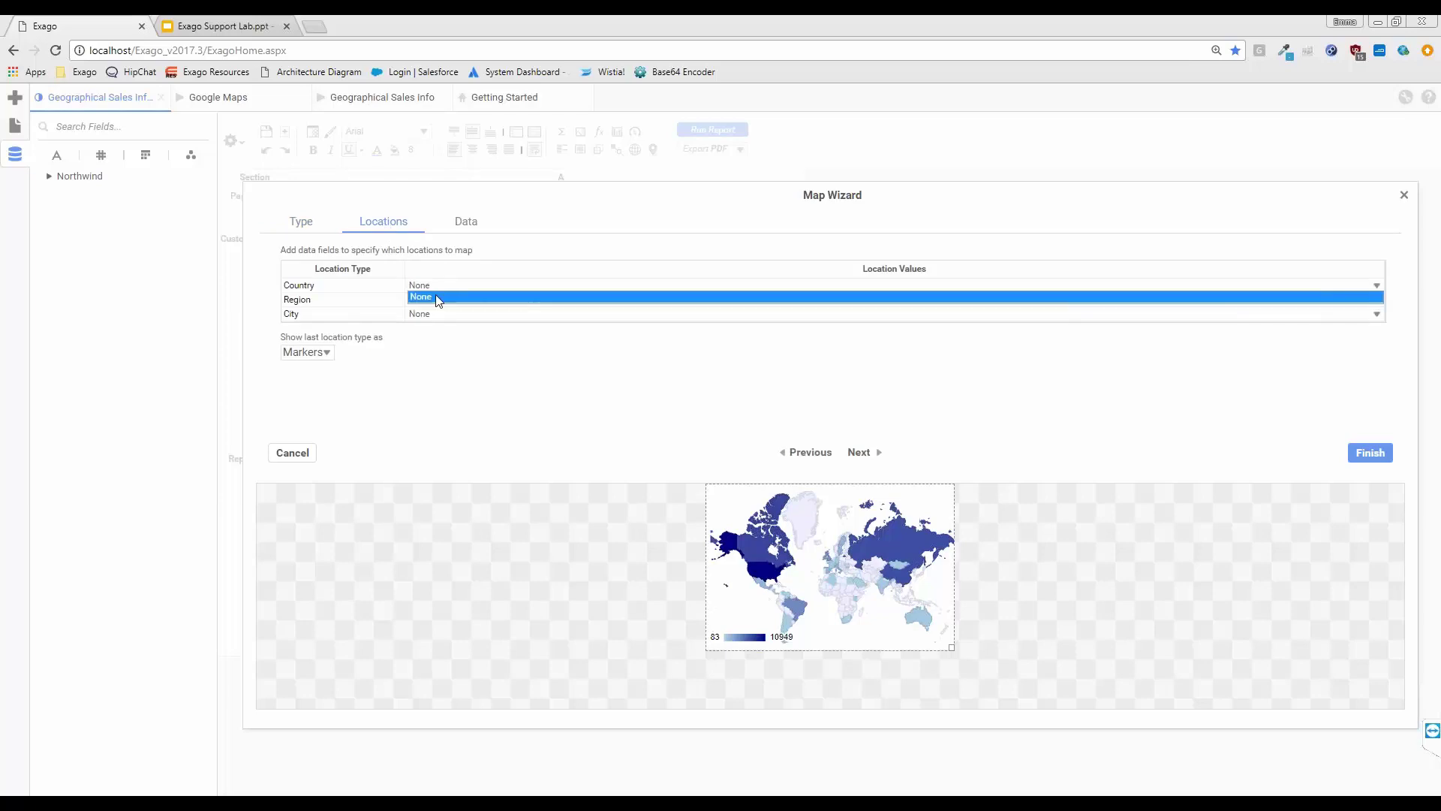
pyautogui.click(456, 292)
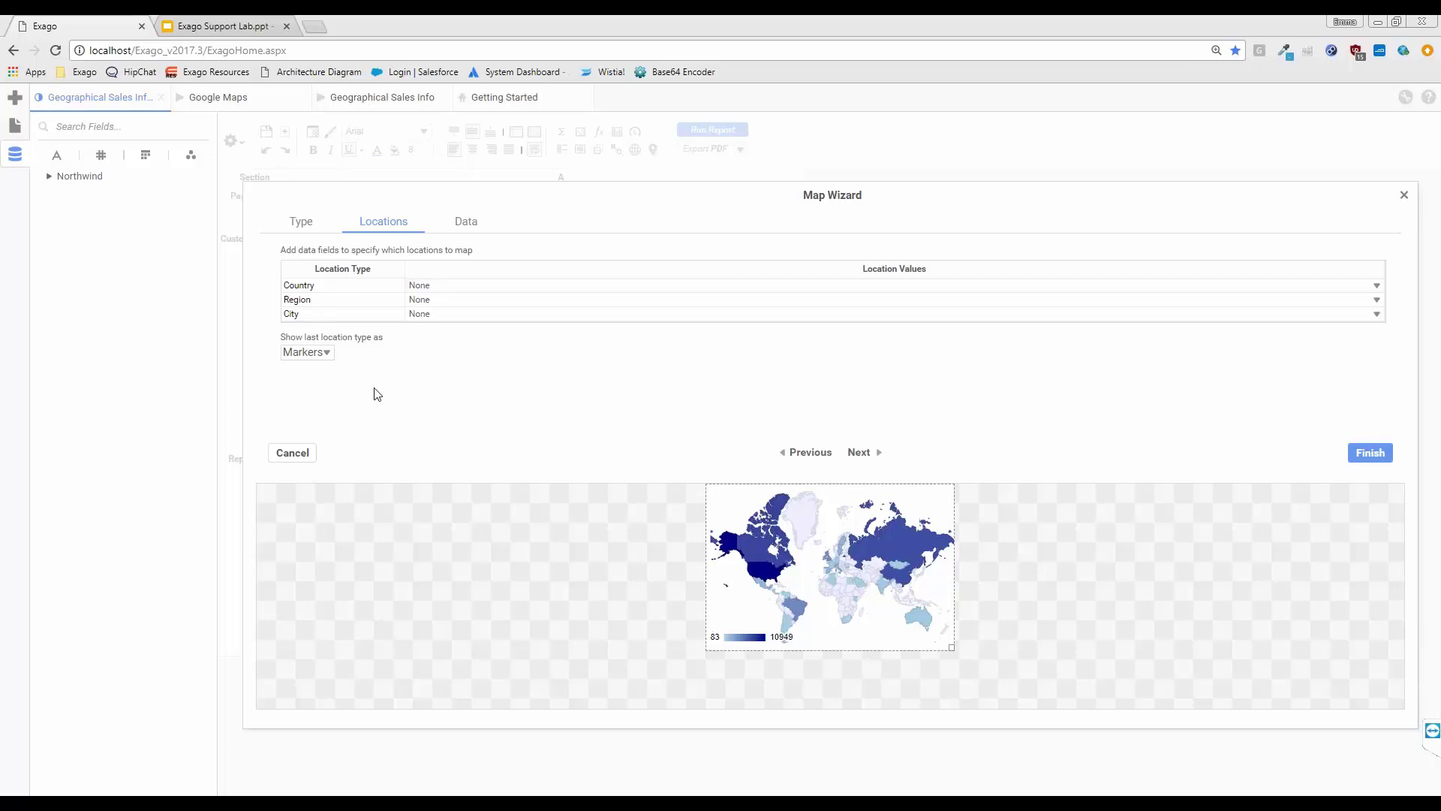
pyautogui.click(291, 454)
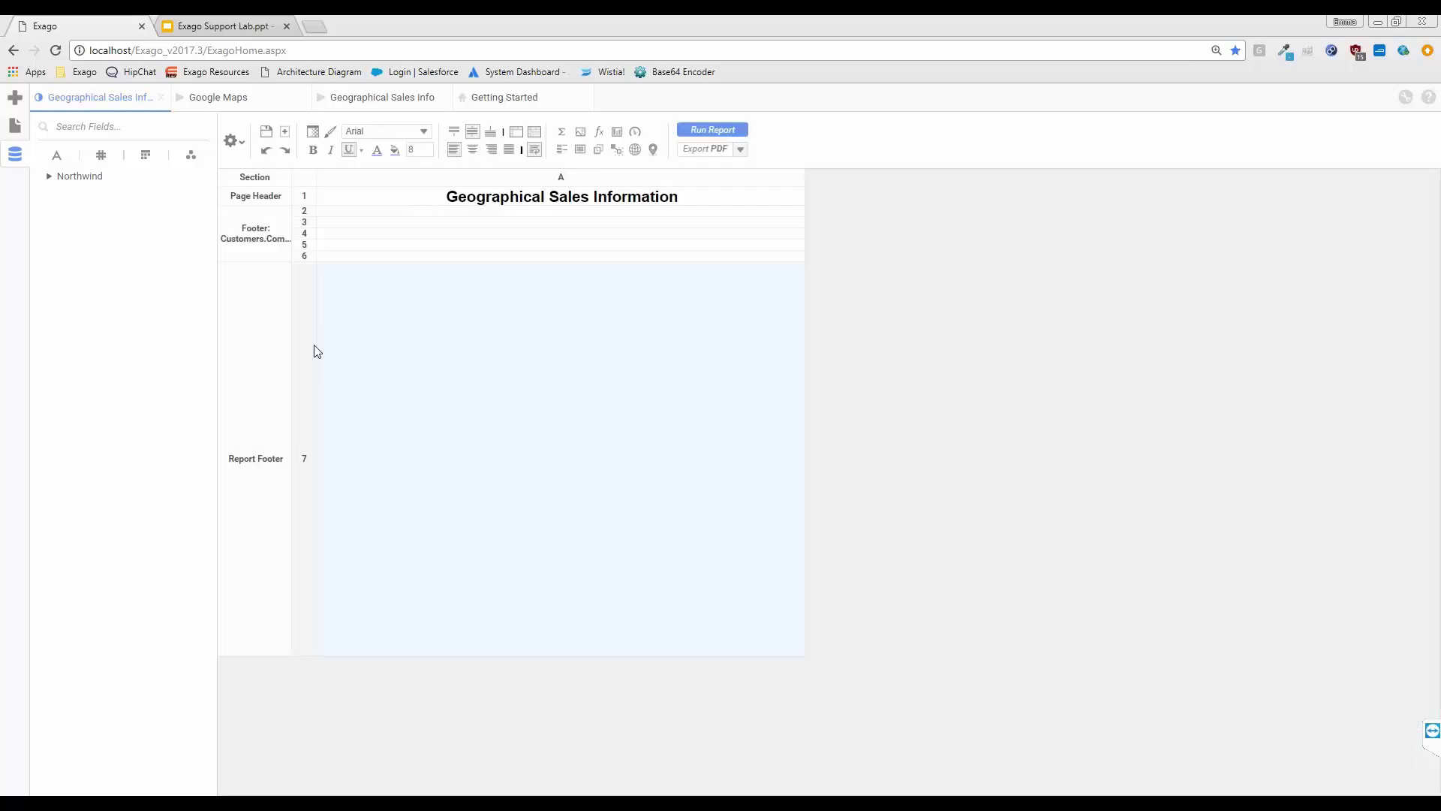
# Place Customers.Country, Customers.Region and Customers.City in rows 2, 3 and 4 of the CompanyName group footer.
pyautogui.click(92, 176)
pyautogui.click(89, 195)
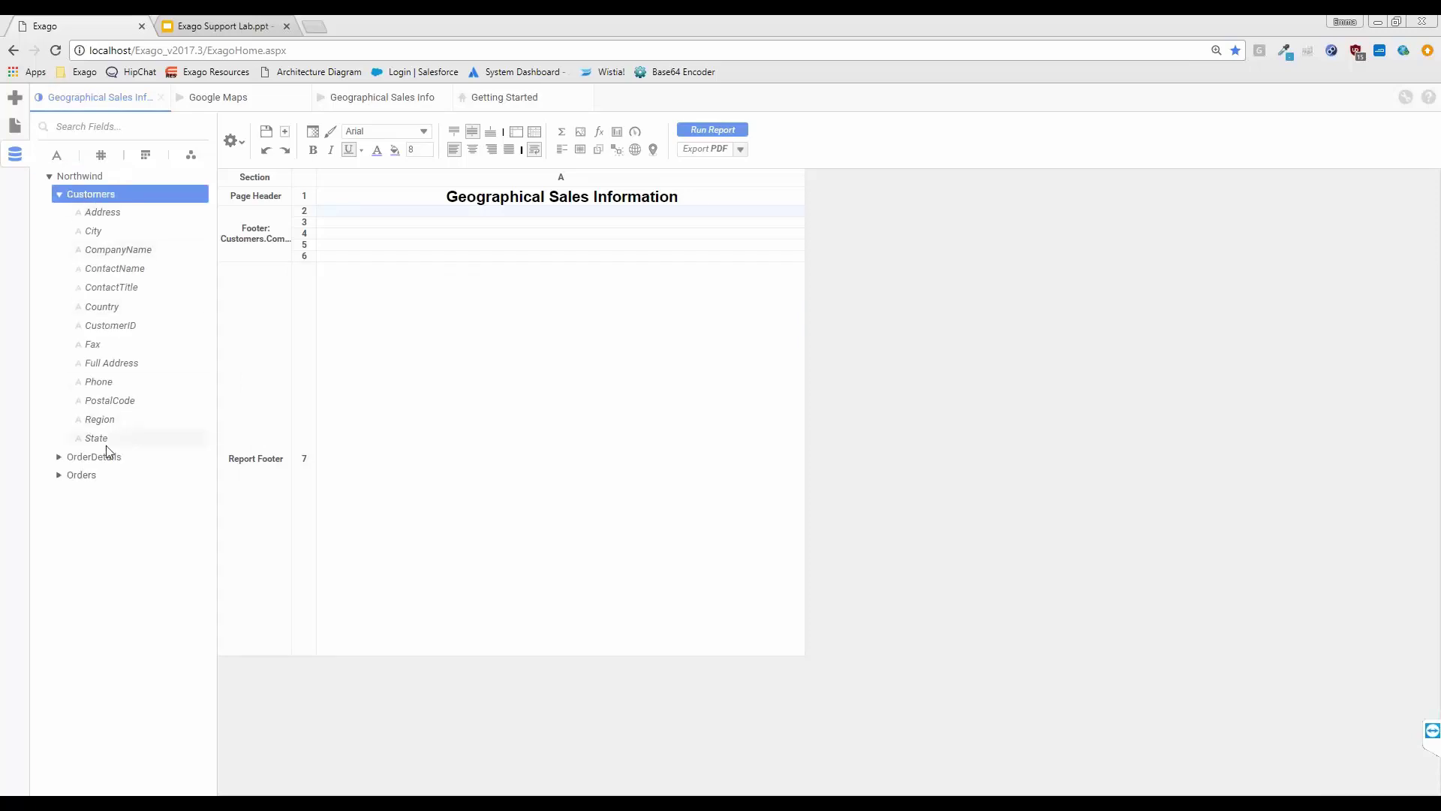
pyautogui.moveTo(118, 310); pyautogui.dragTo(297, 211)
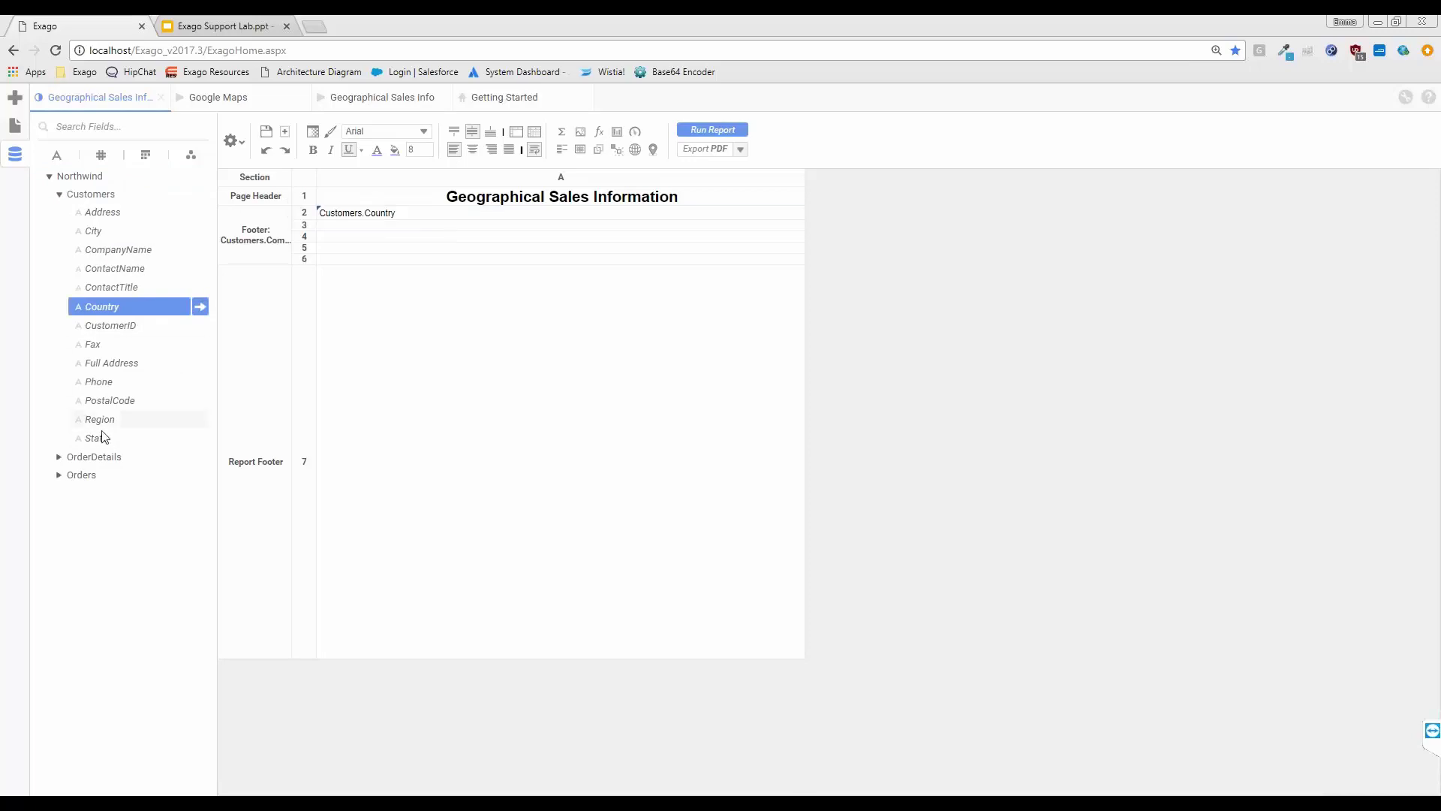
pyautogui.click(127, 420)
pyautogui.moveTo(128, 421); pyautogui.dragTo(300, 225)
pyautogui.click(146, 232)
pyautogui.moveTo(179, 253); pyautogui.dragTo(378, 244)
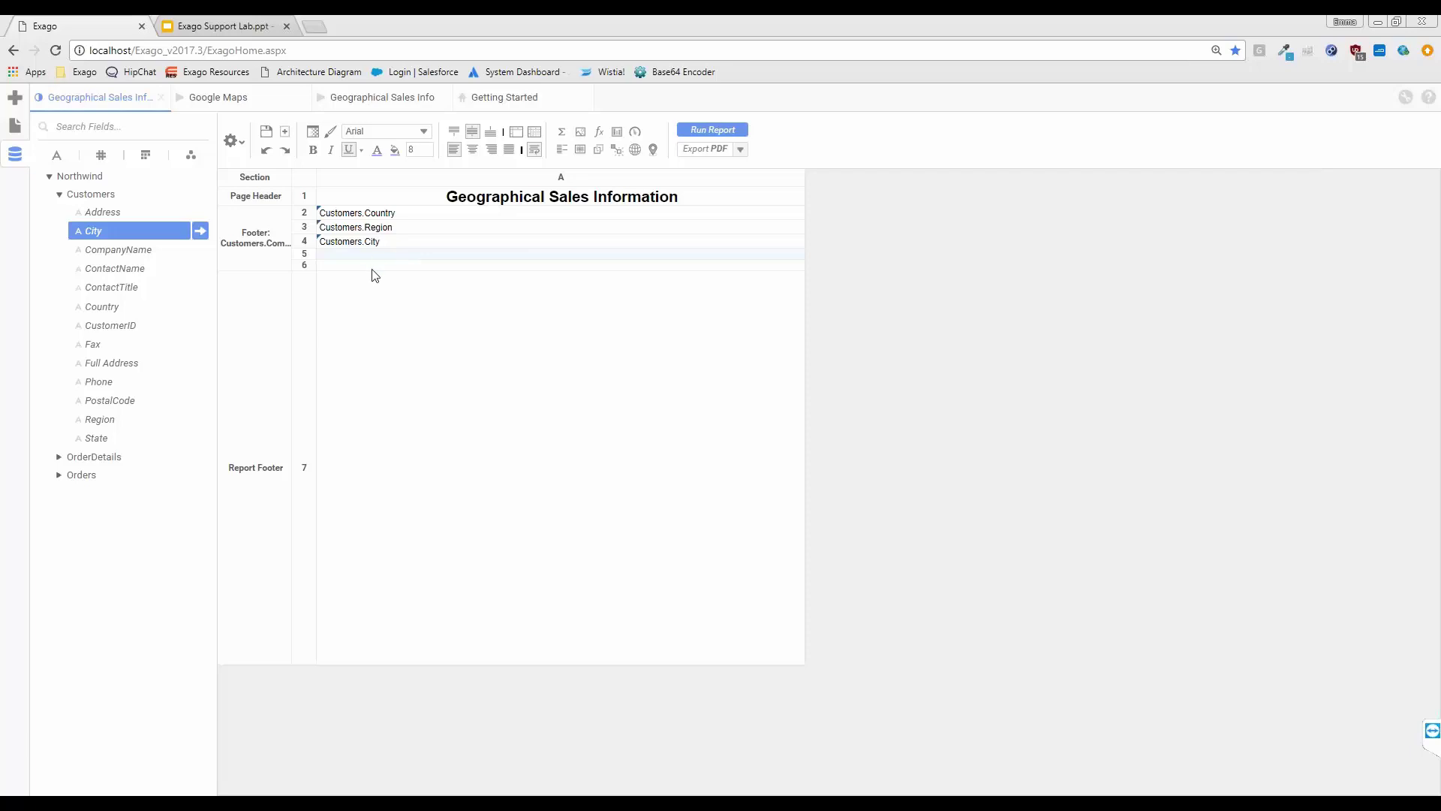
# Place OrderDetails.OrderID in row 5 and OrderDetails.Revenue in row 6 of the group footer.
pyautogui.click(45, 194)
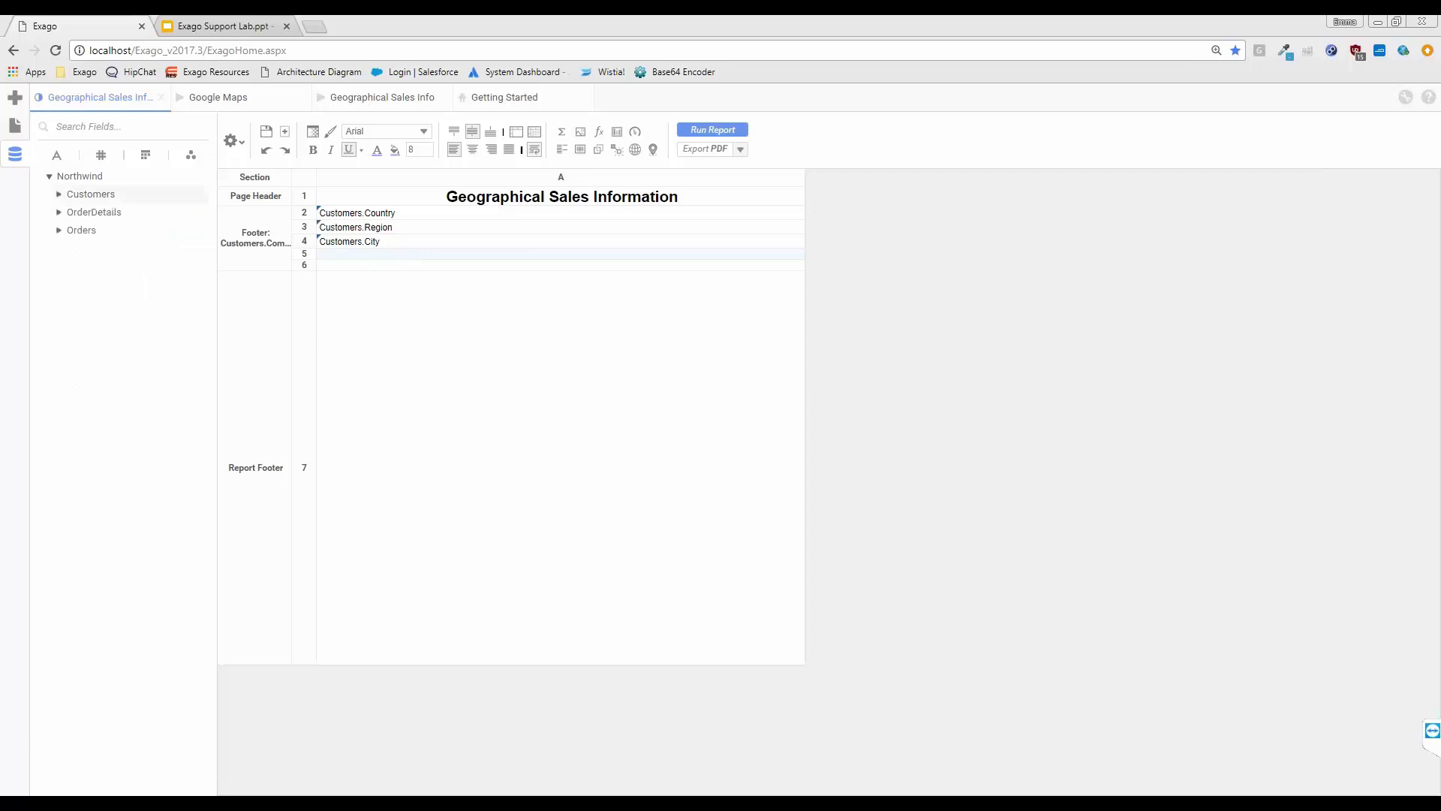
pyautogui.click(66, 213)
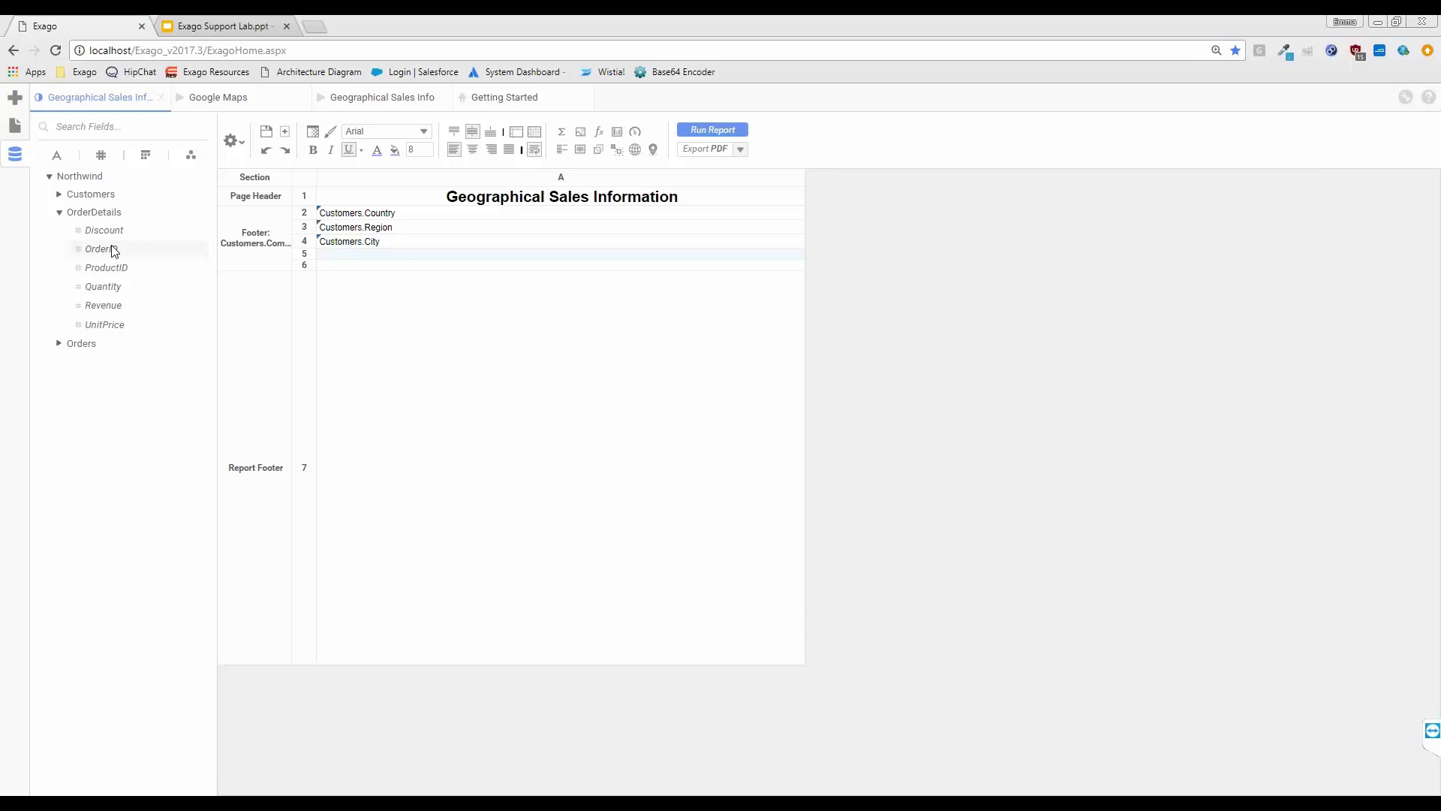
pyautogui.moveTo(113, 250); pyautogui.dragTo(353, 259)
pyautogui.moveTo(120, 307); pyautogui.dragTo(348, 271)
# Start a geochart in the report footer cell with the World base map and the Sandstone color theme.
pyautogui.click(417, 551)
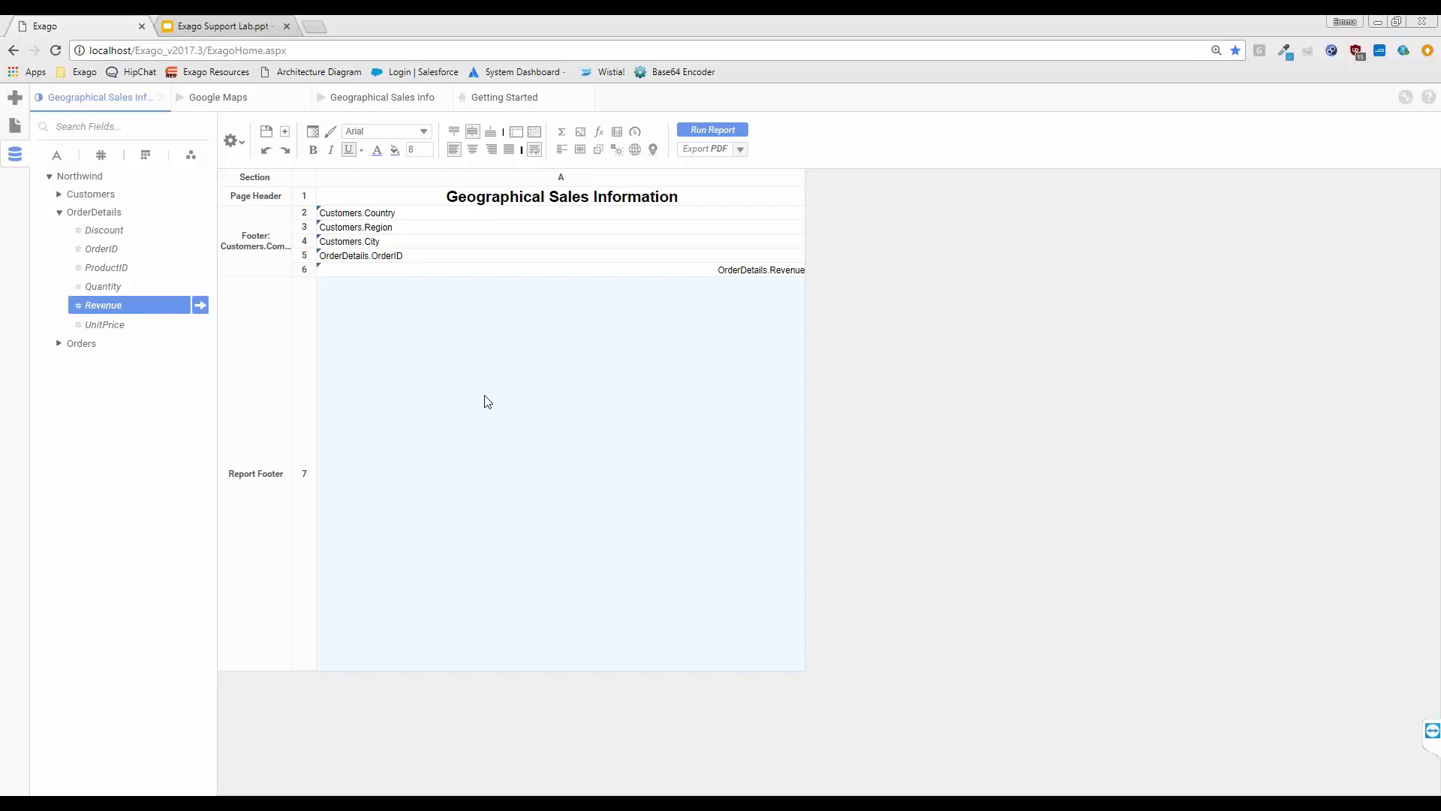
pyautogui.click(635, 150)
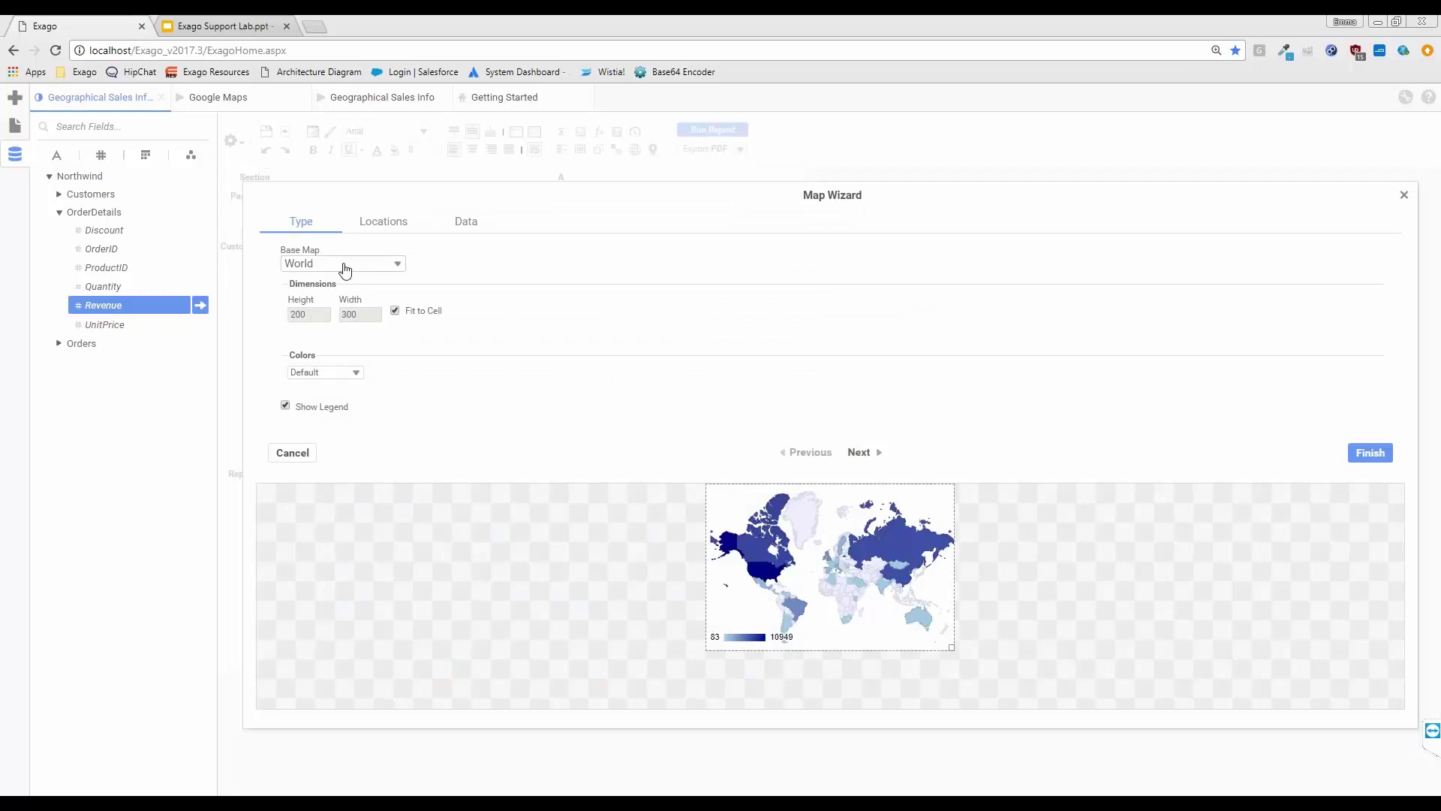
pyautogui.click(398, 268)
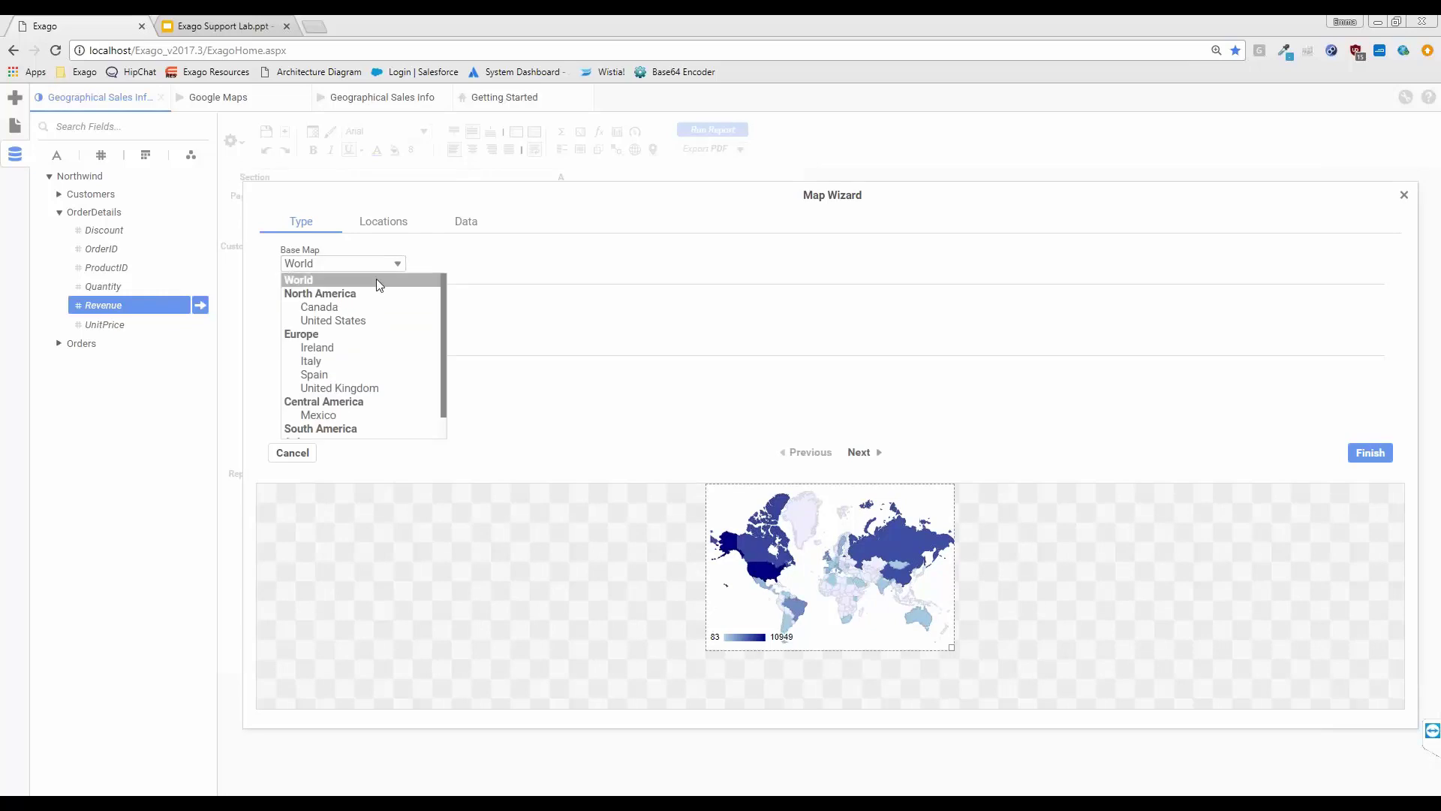
pyautogui.scroll(-1, 365, 353)
pyautogui.scroll(1, 359, 414)
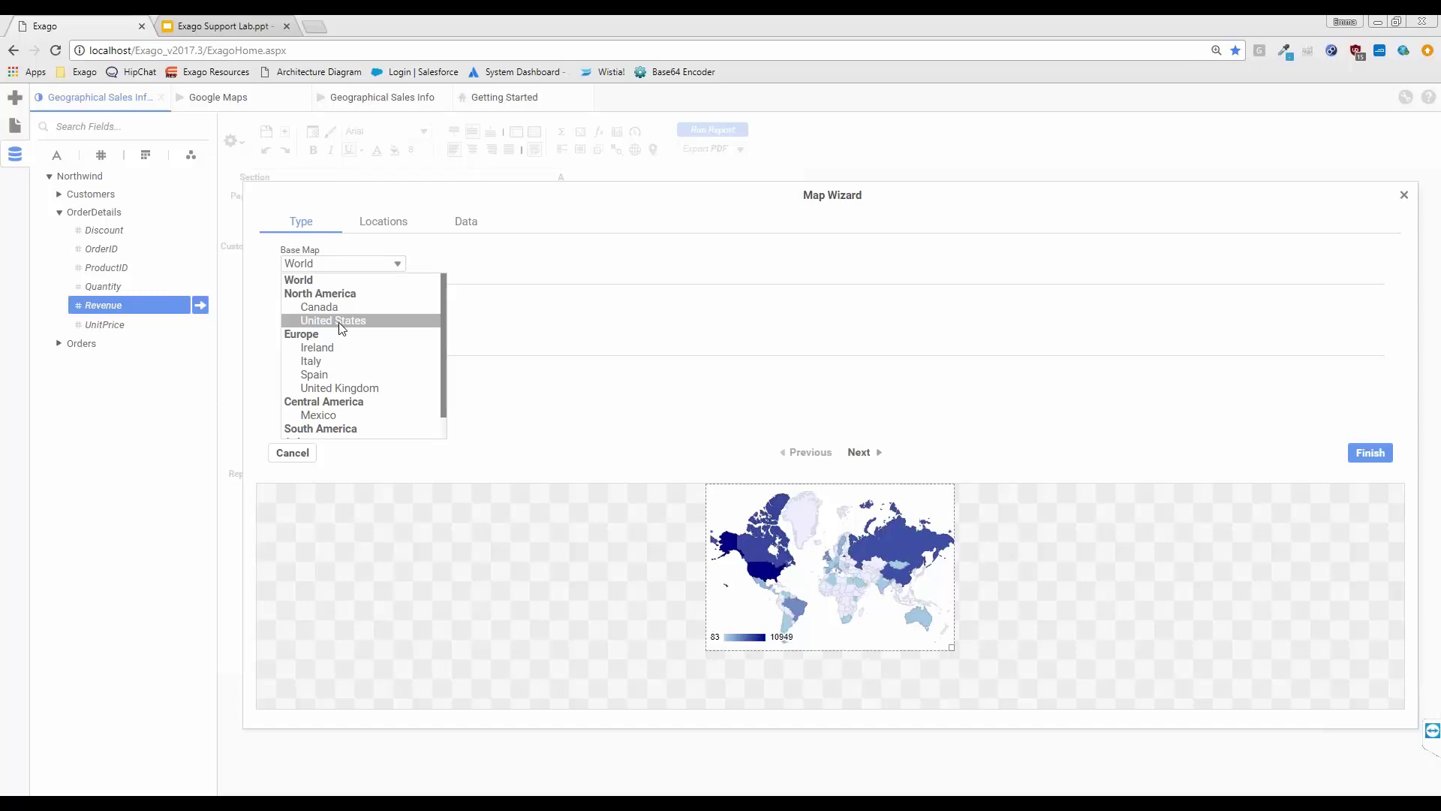
pyautogui.click(334, 280)
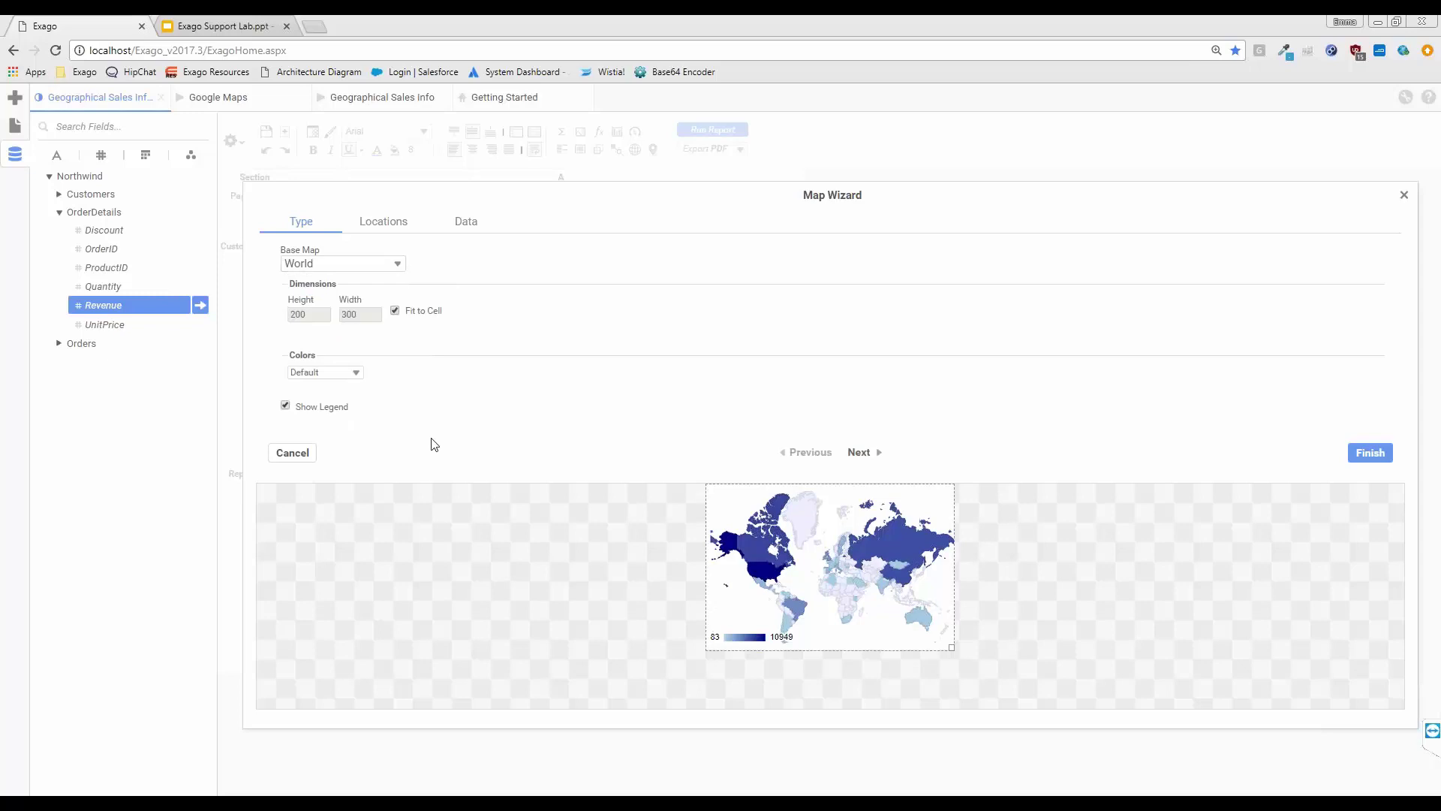
pyautogui.click(357, 373)
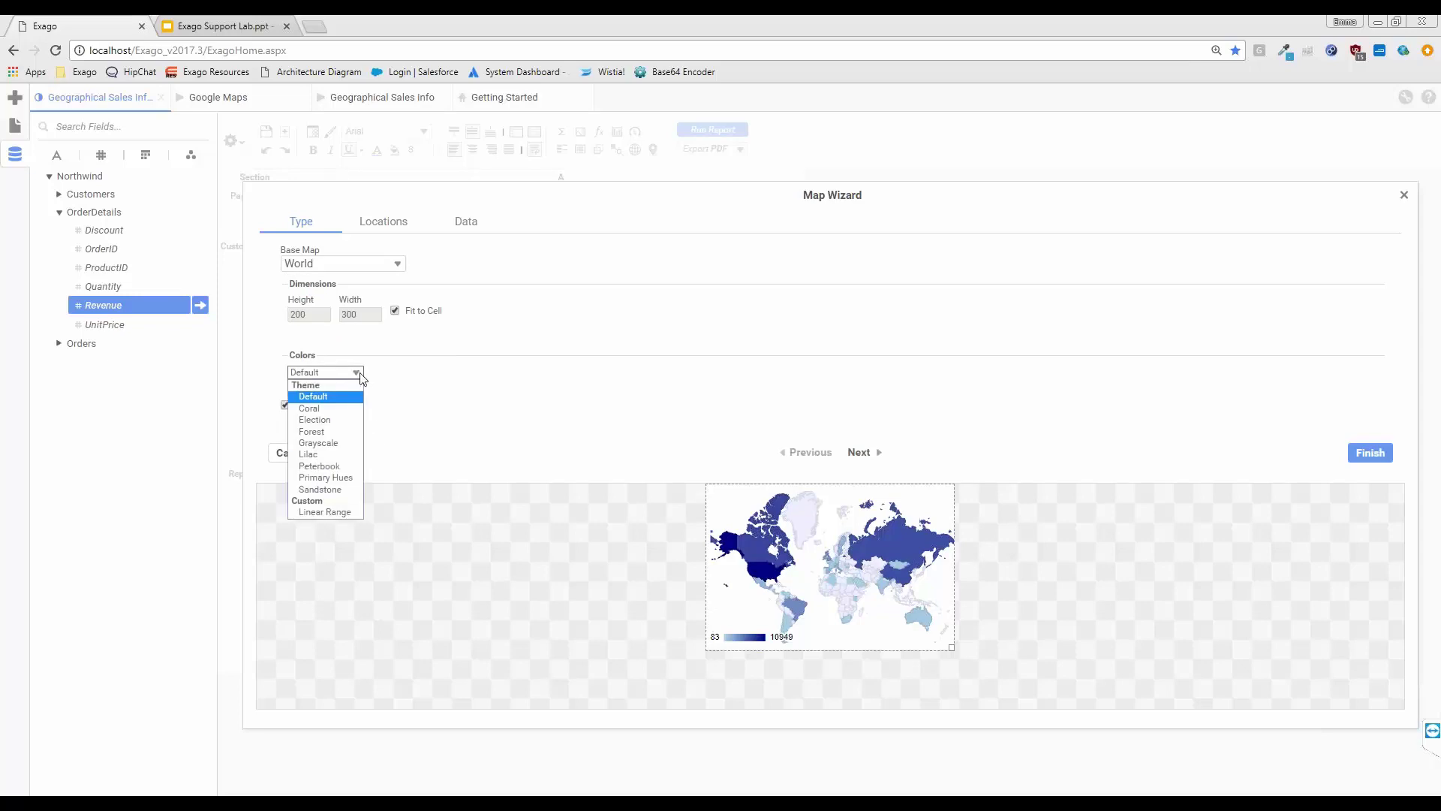
pyautogui.click(348, 489)
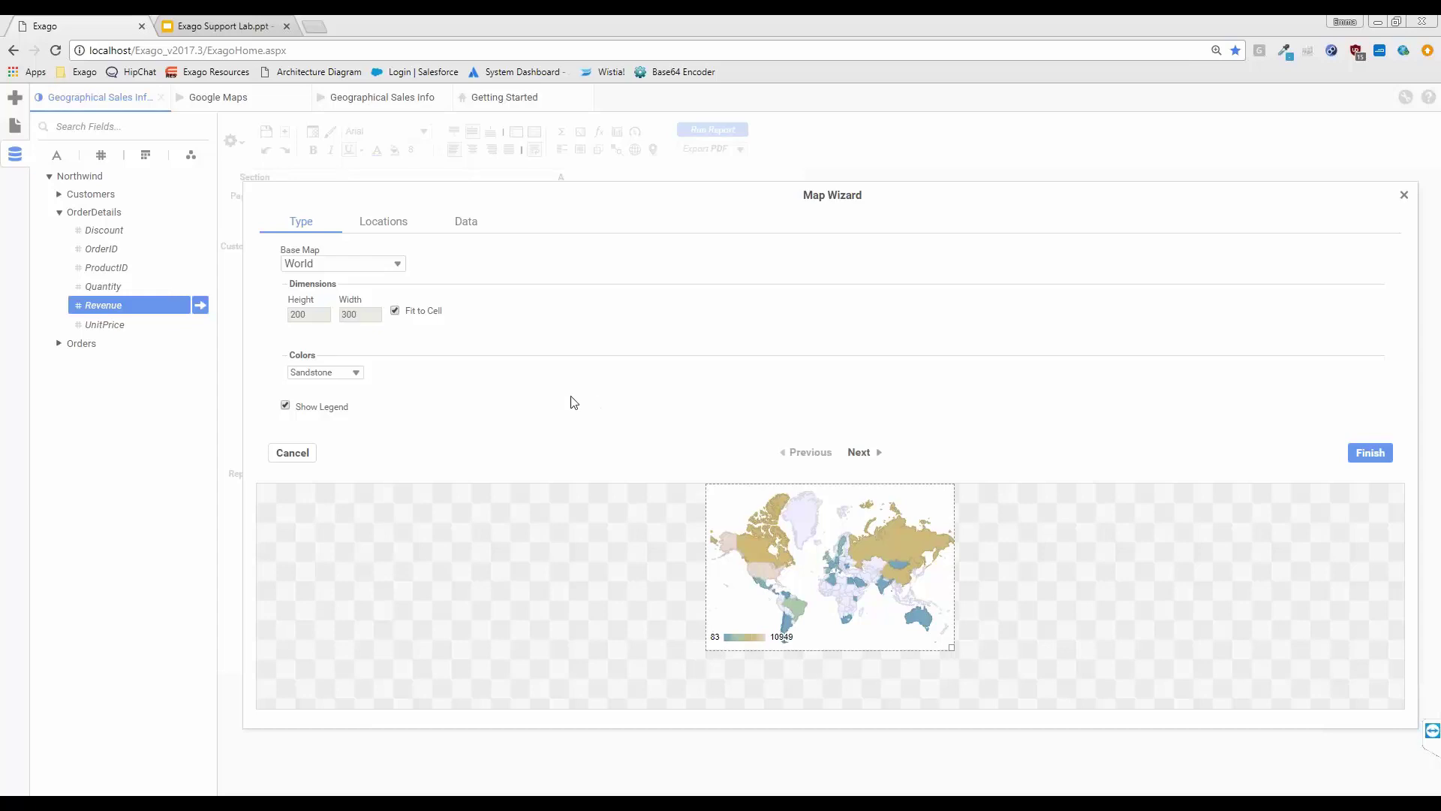
# Map the geochart's Country, Region and City locations to the matching Customers fields, showing the last location type as Markers.
pyautogui.click(384, 221)
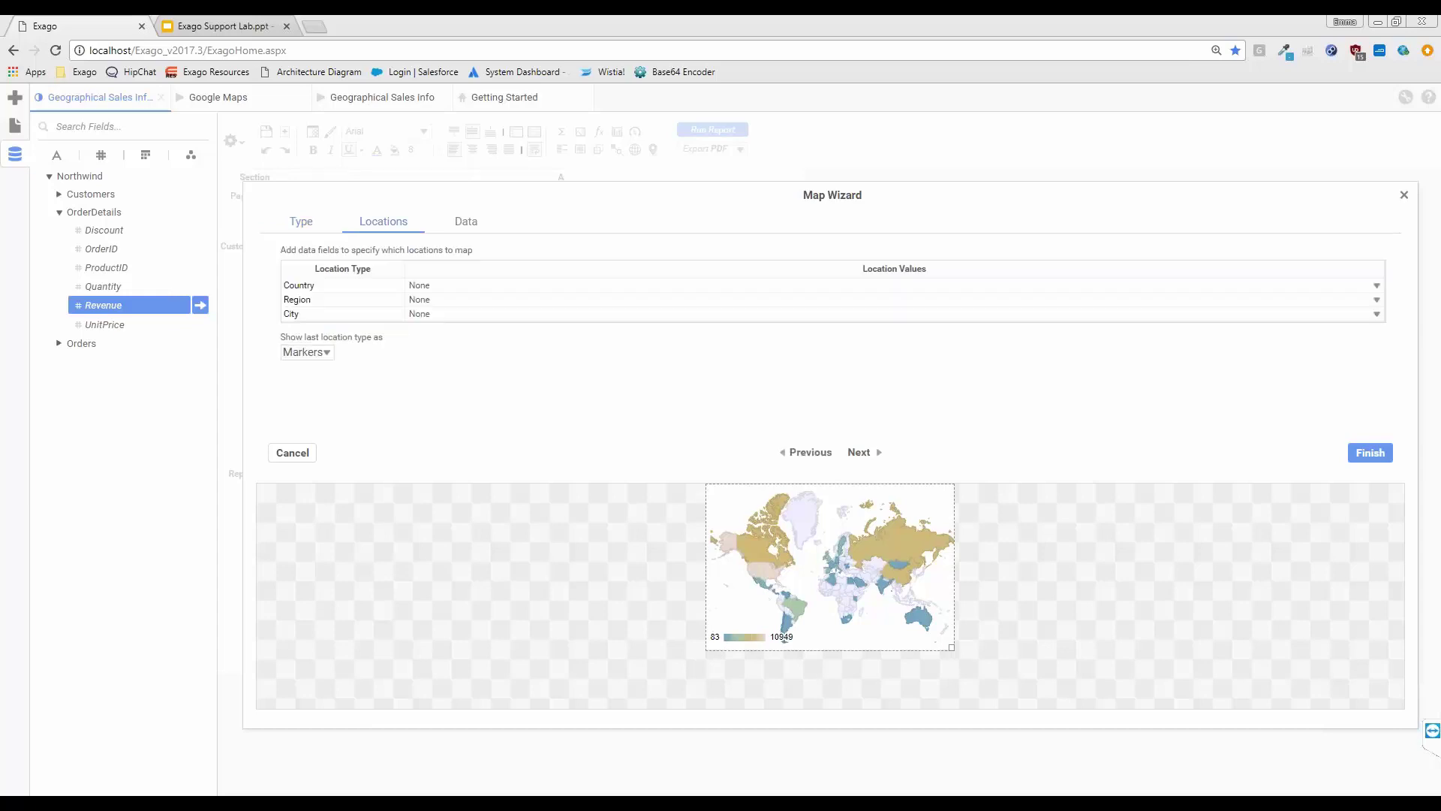
pyautogui.click(492, 286)
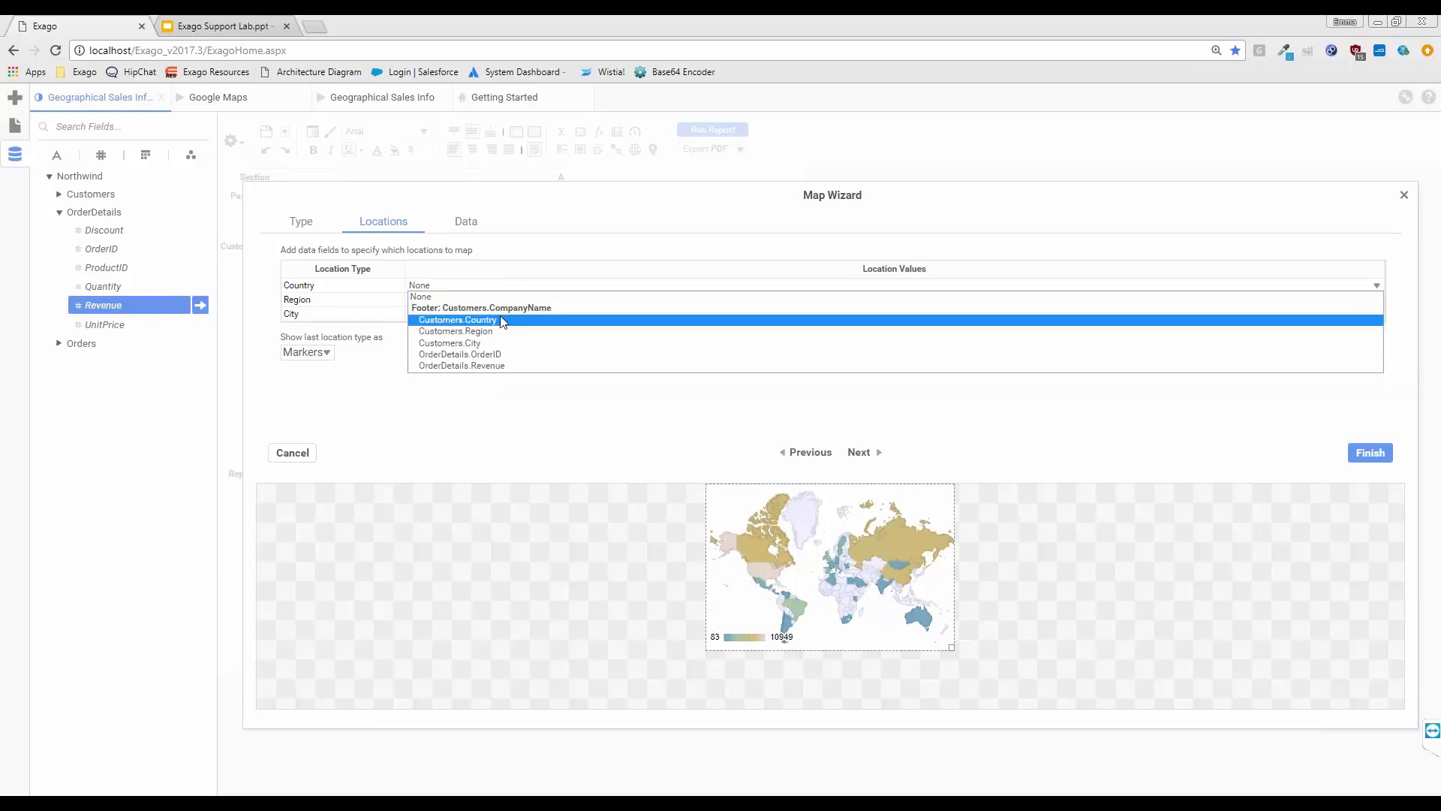
pyautogui.click(503, 323)
pyautogui.click(459, 300)
pyautogui.click(484, 345)
pyautogui.click(449, 315)
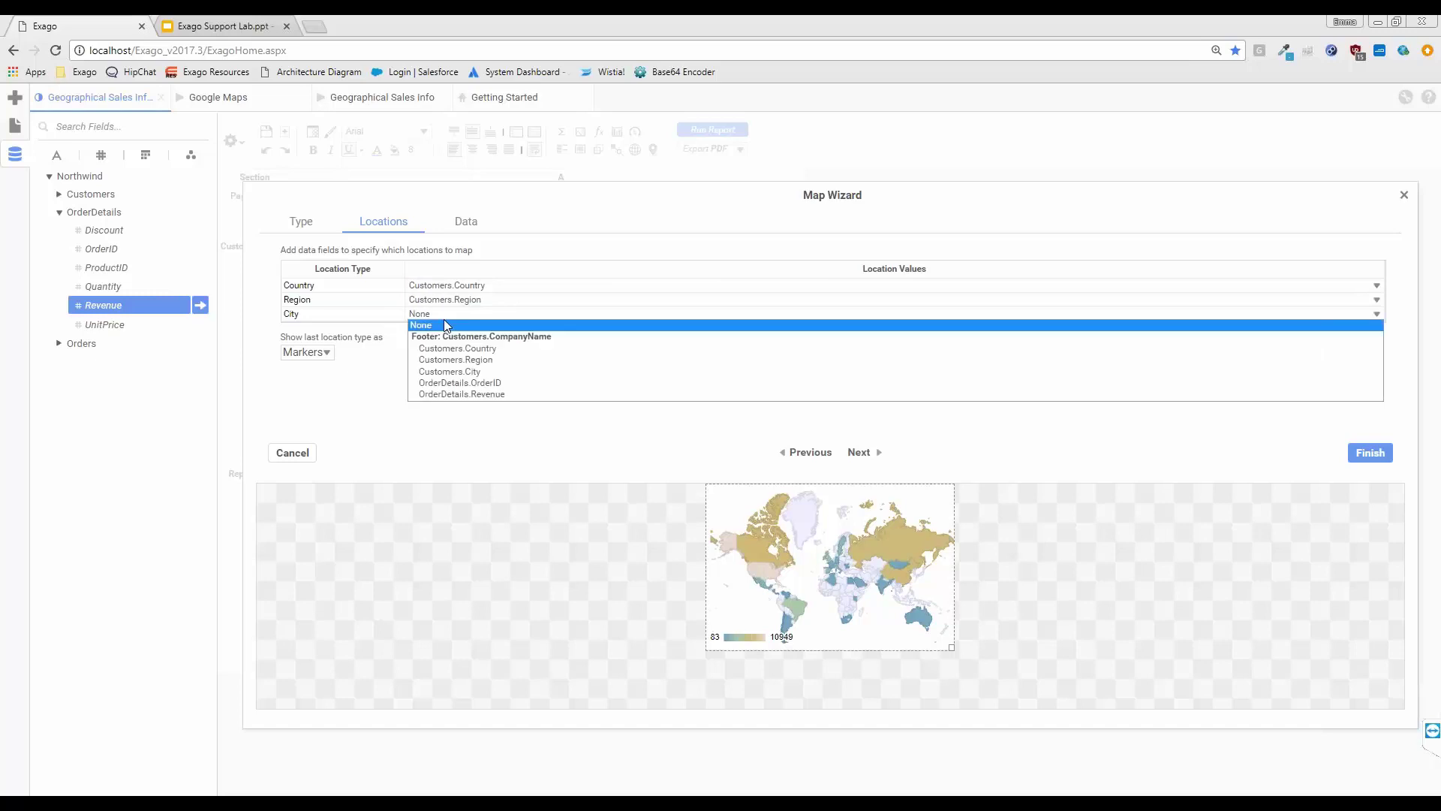
pyautogui.click(480, 373)
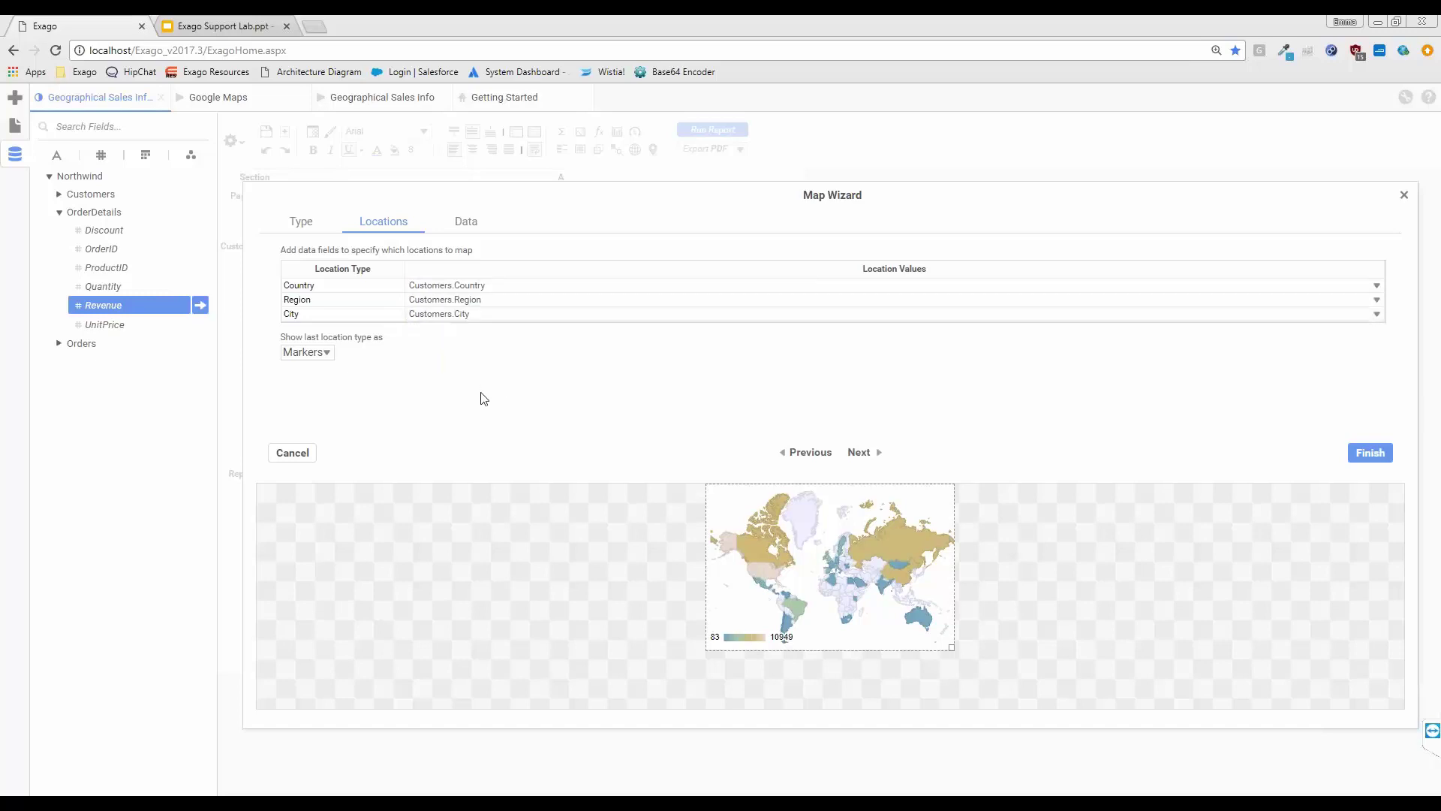
pyautogui.click(327, 353)
pyautogui.click(395, 366)
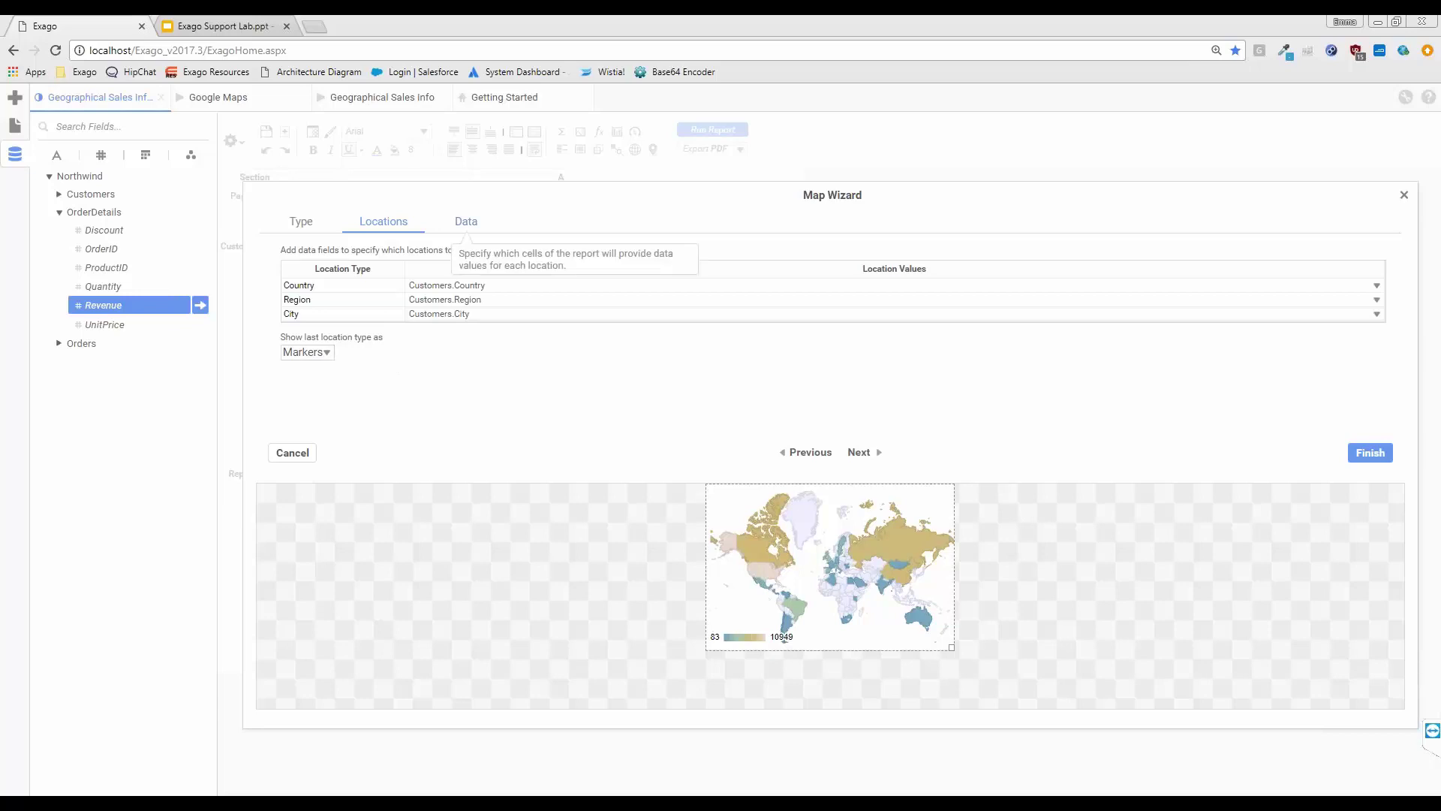
# Color locations by the Distinct Count of OrderDetails.OrderID labelled Number of Orders, and size the markers by OrderDetails.Revenue.
pyautogui.click(467, 223)
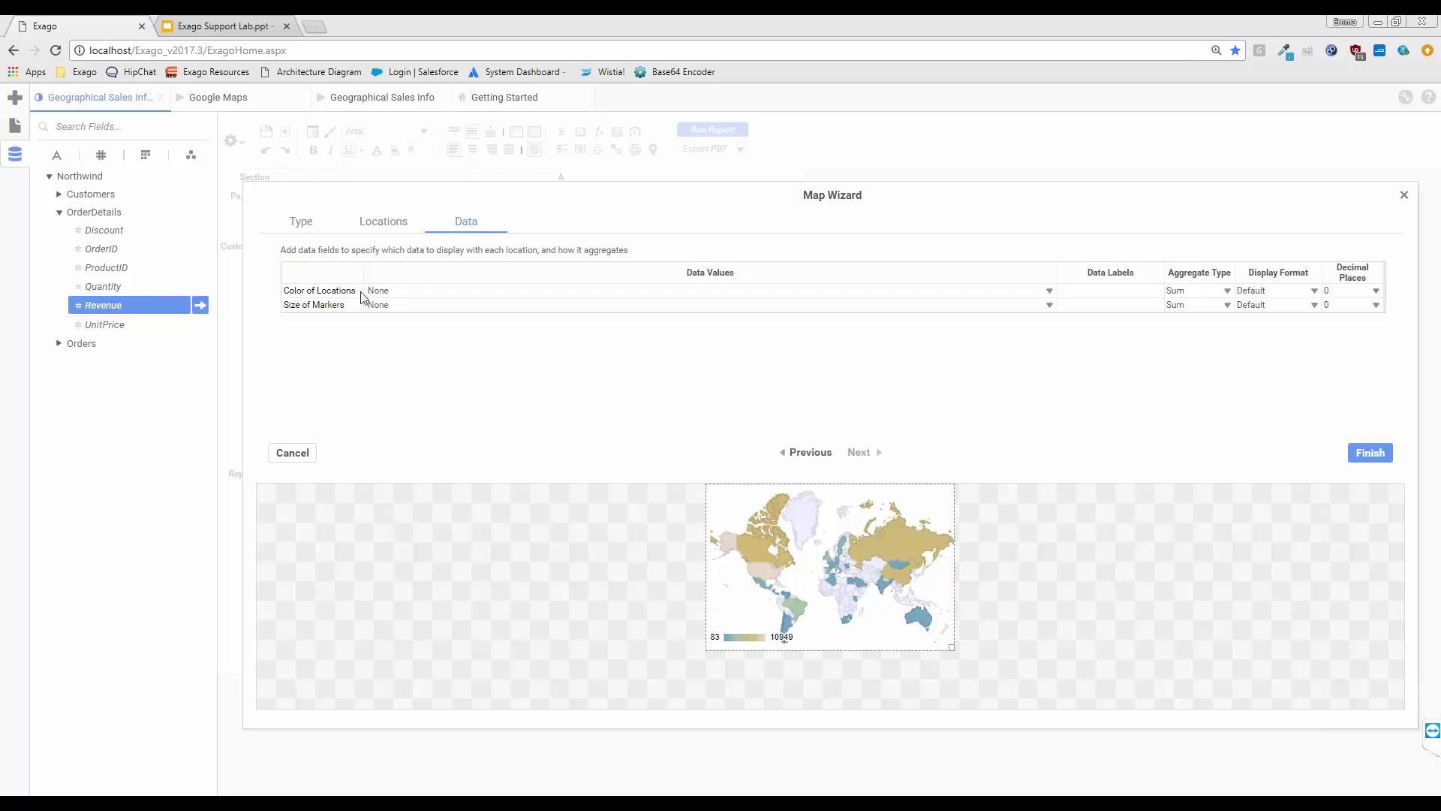
pyautogui.click(389, 290)
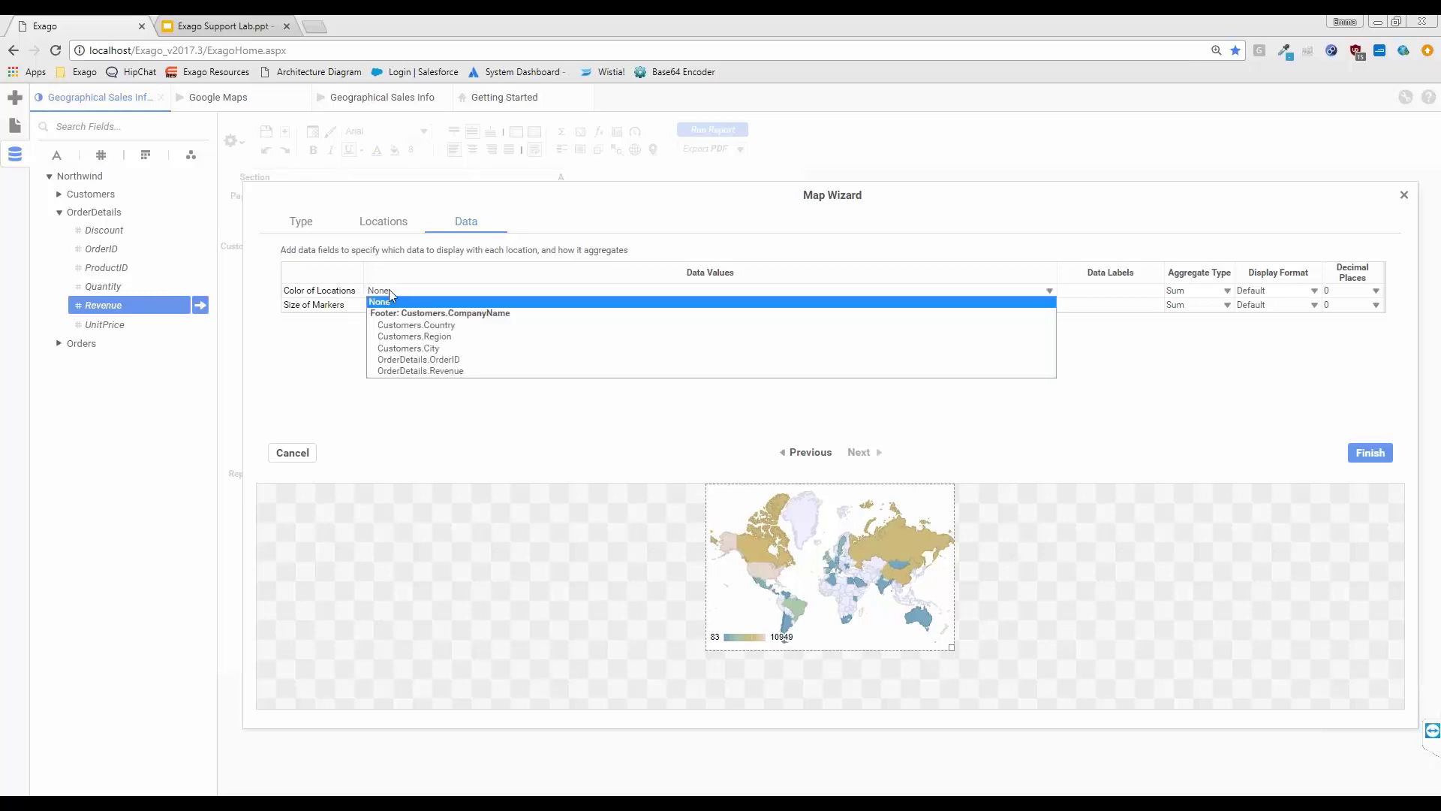
pyautogui.click(472, 362)
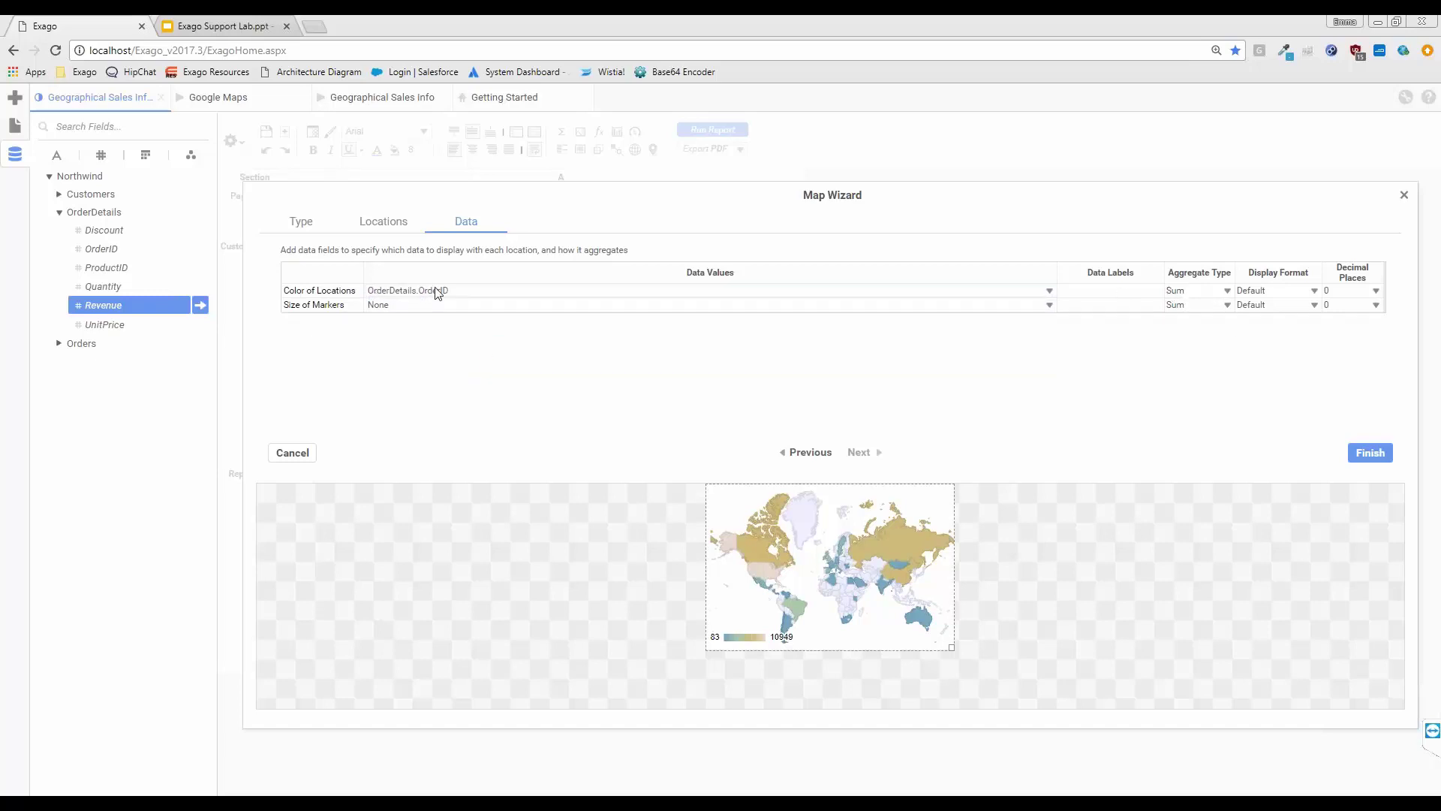
pyautogui.click(417, 305)
pyautogui.click(420, 383)
pyautogui.click(1119, 291)
pyautogui.write('Number of Orders')
pyautogui.click(1217, 292)
pyautogui.click(1196, 337)
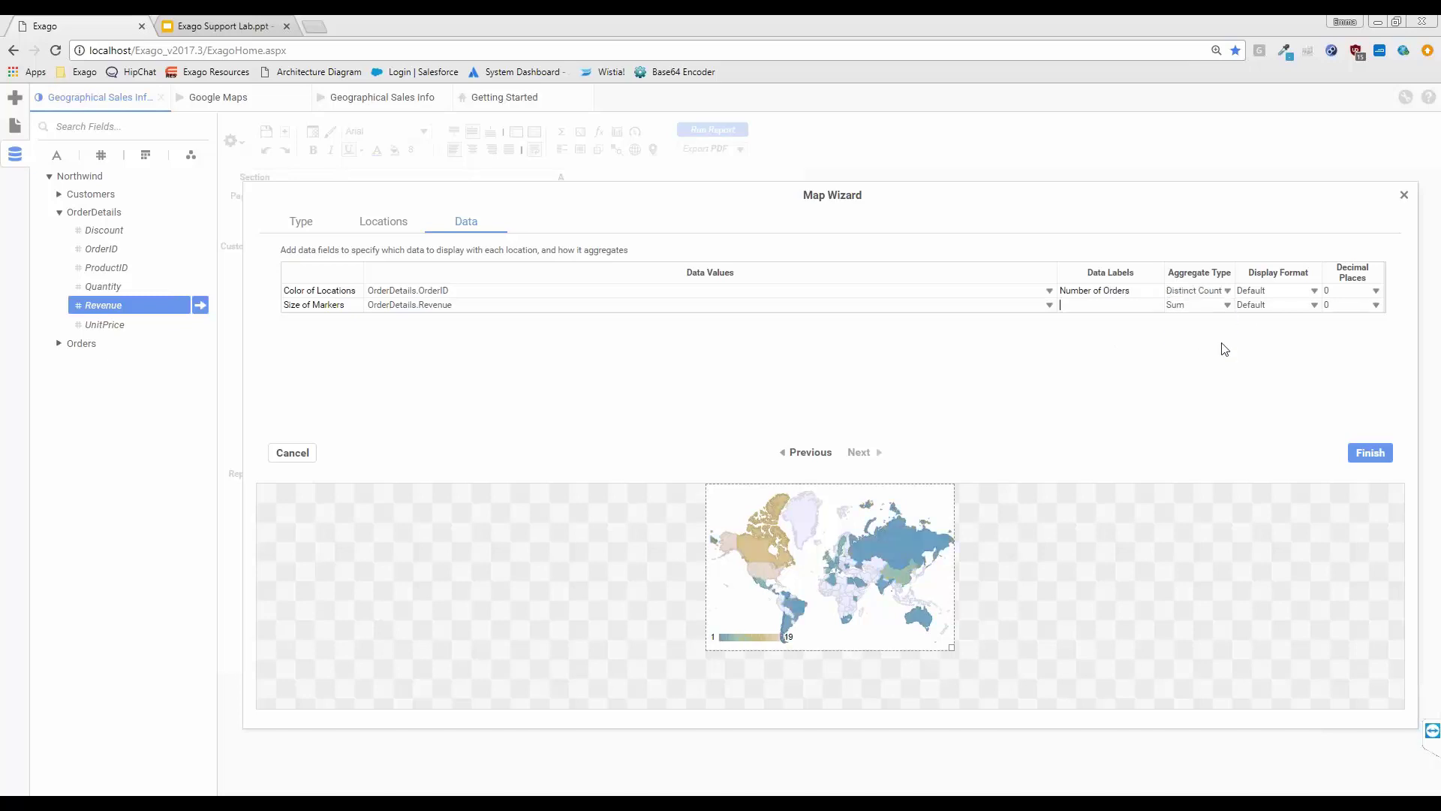
# Label the marker size data Total Revenue, set its display format and decimal places, and insert the finished map.
pyautogui.write('Total Revenue')
pyautogui.click(1307, 305)
pyautogui.click(1285, 325)
pyautogui.click(1374, 306)
pyautogui.click(1360, 339)
pyautogui.click(1373, 455)
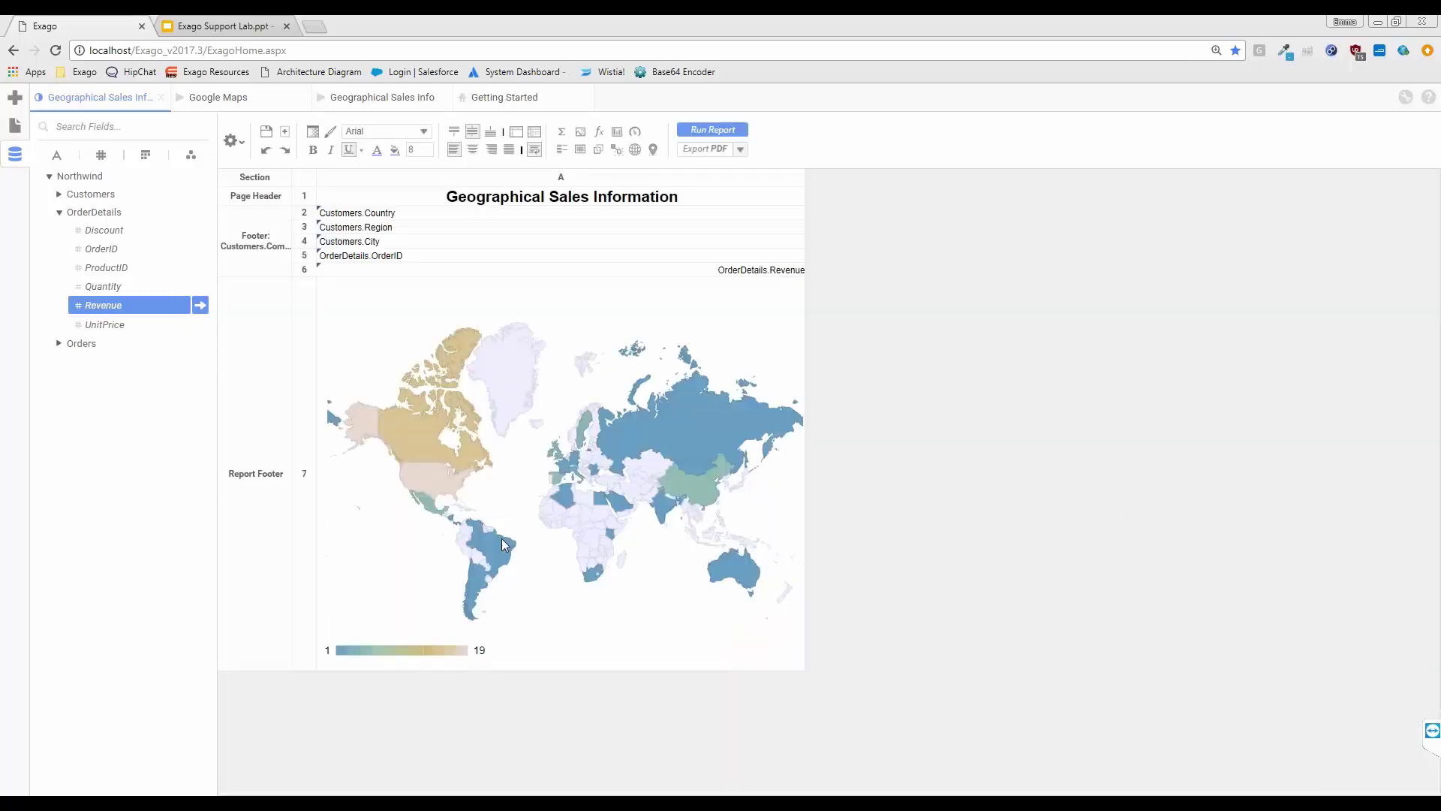
# Suppress group footer rows 2 to 6 and run the report.
pyautogui.rightClick(305, 213)
pyautogui.keyDown('shift'); pyautogui.rightClick(305, 269); pyautogui.keyUp('shift')
pyautogui.click(375, 419)
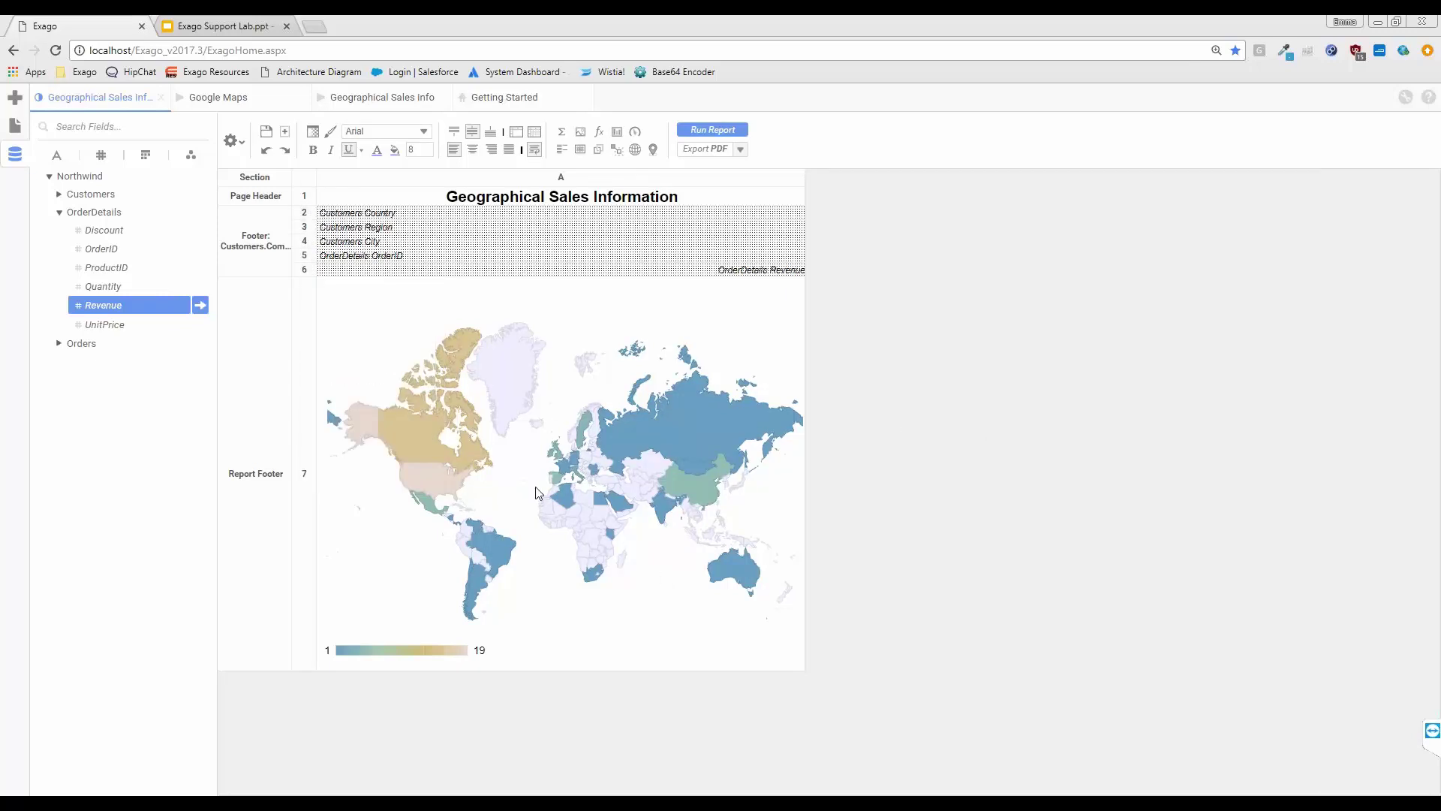
pyautogui.click(711, 130)
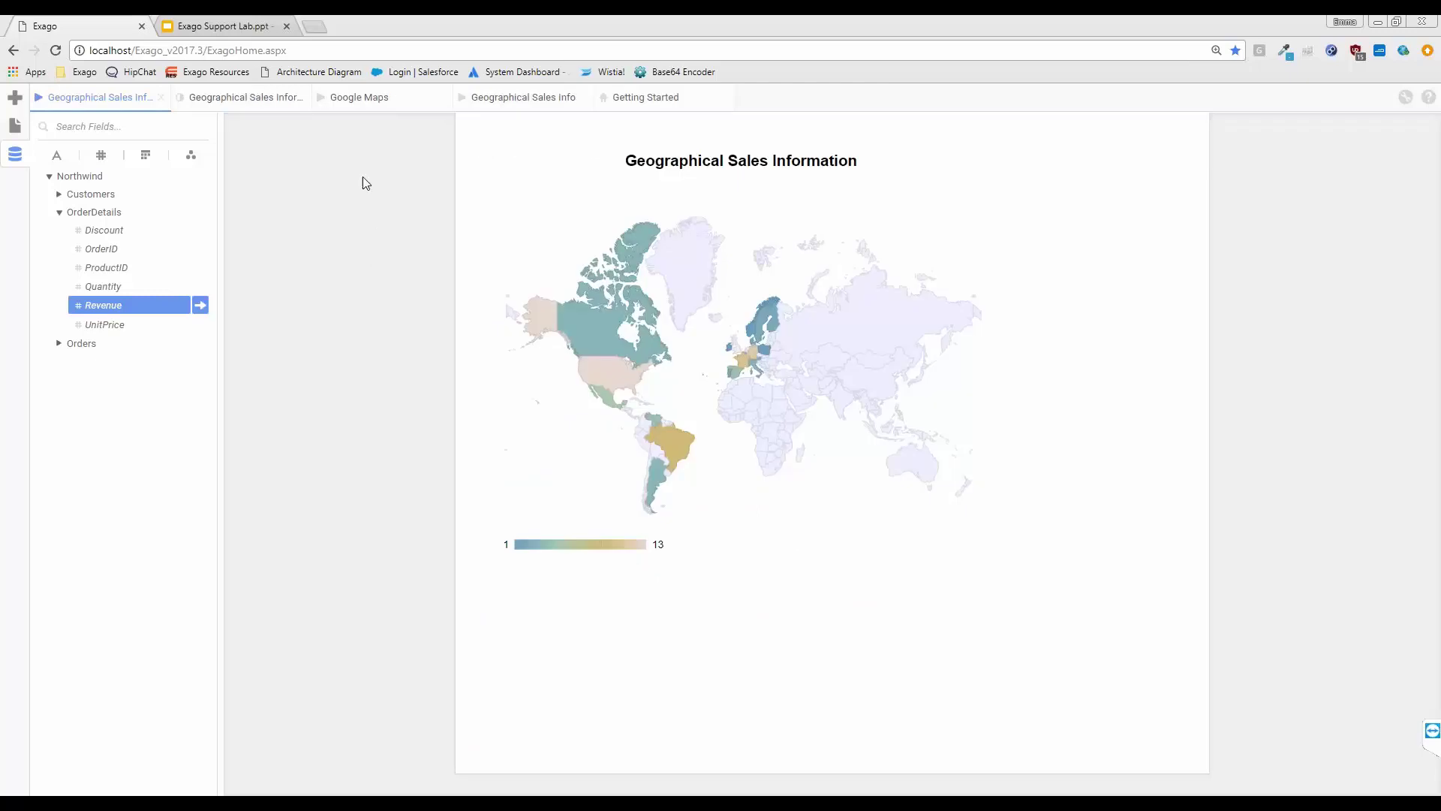
# Compare the new report's map with the world view of Geographical Sales Info and with the Google Maps report.
pyautogui.click(528, 105)
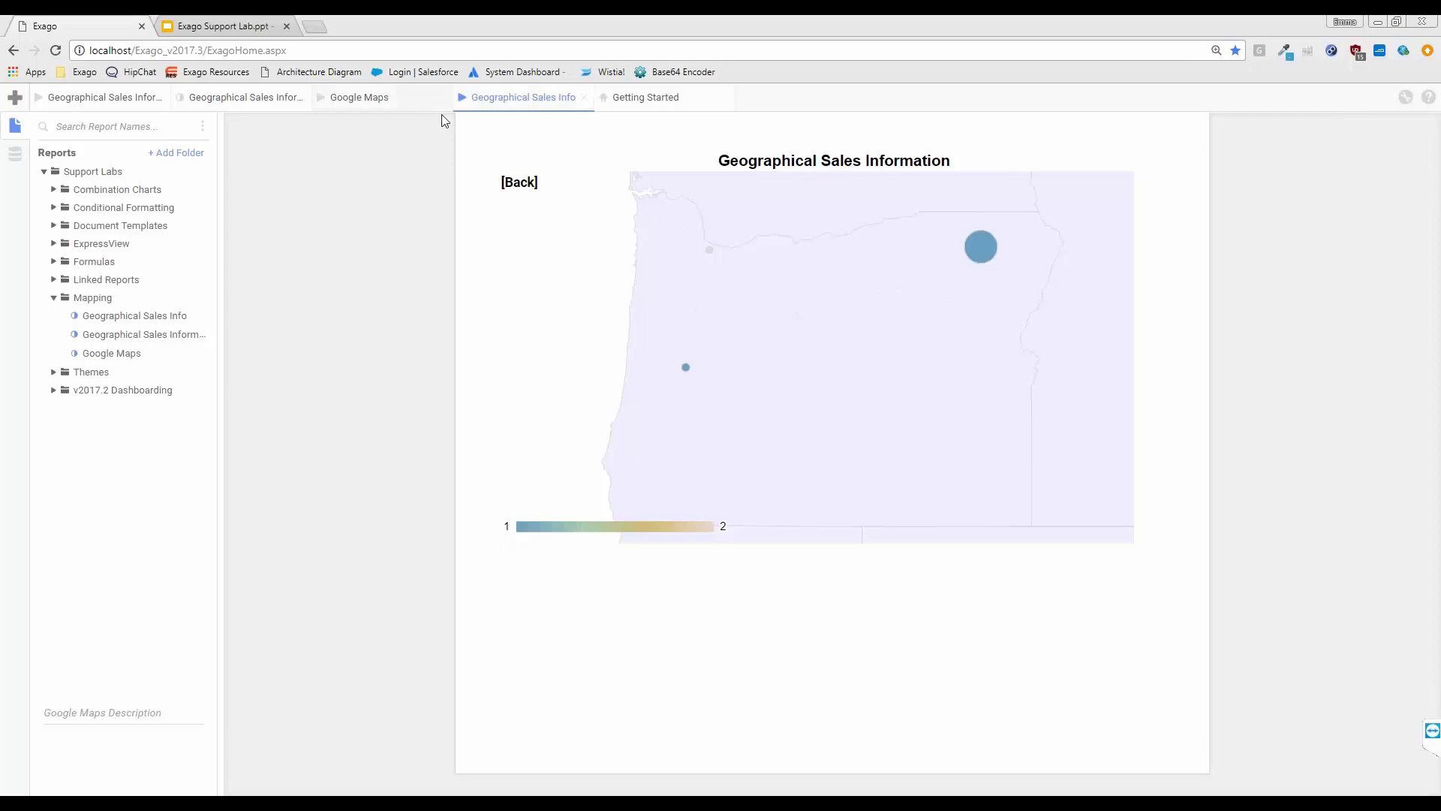
pyautogui.click(521, 184)
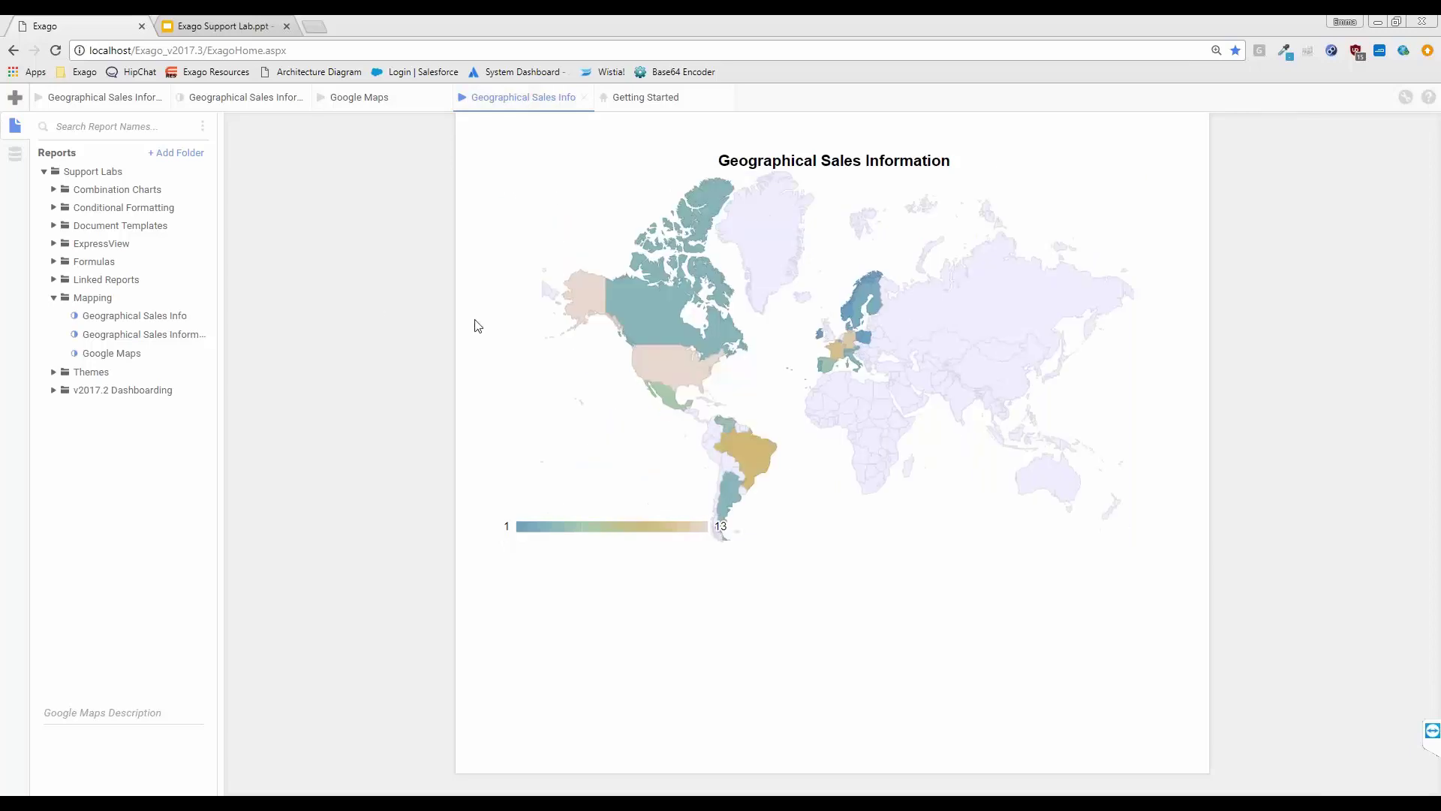
pyautogui.click(98, 97)
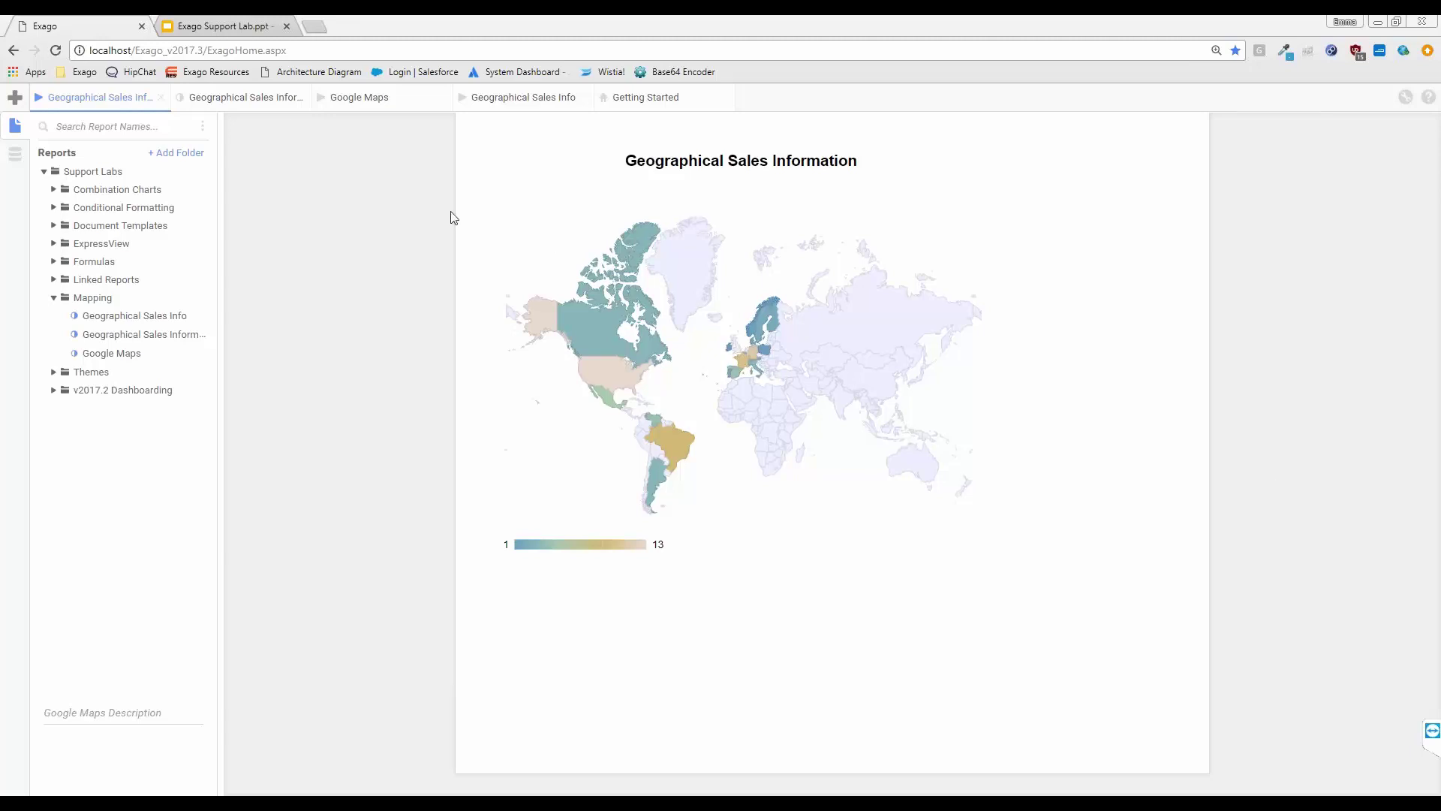
pyautogui.click(368, 99)
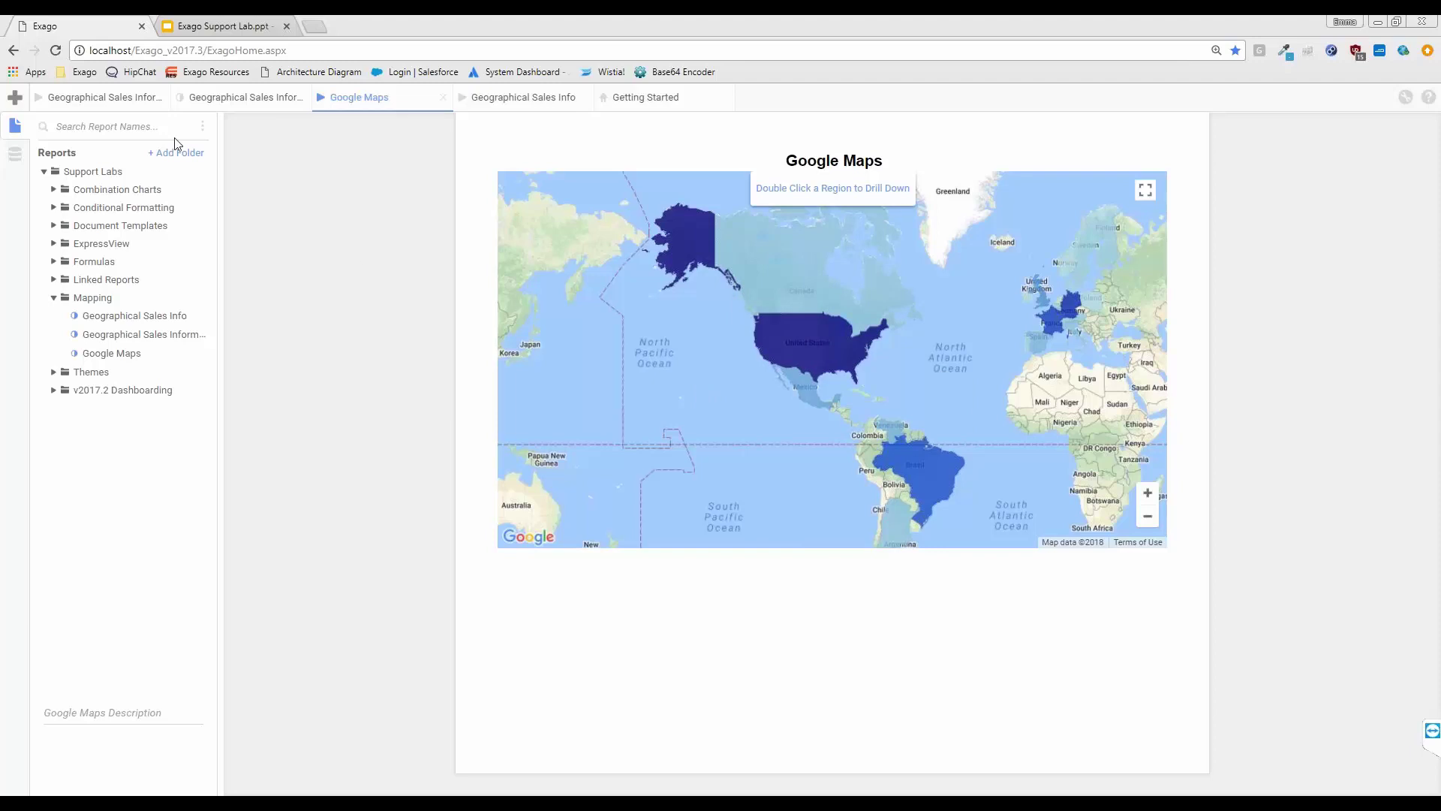
pyautogui.click(98, 97)
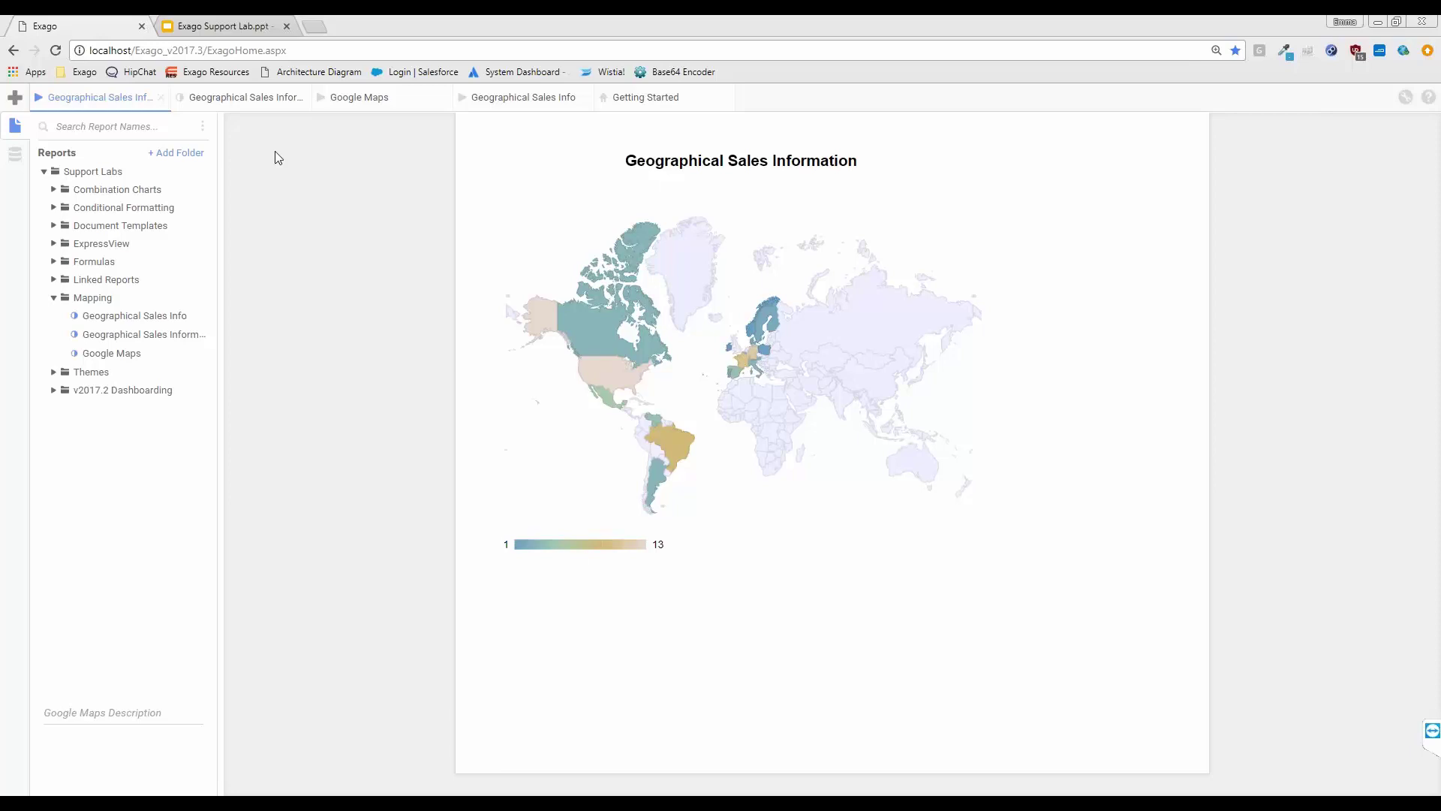
pyautogui.click(349, 98)
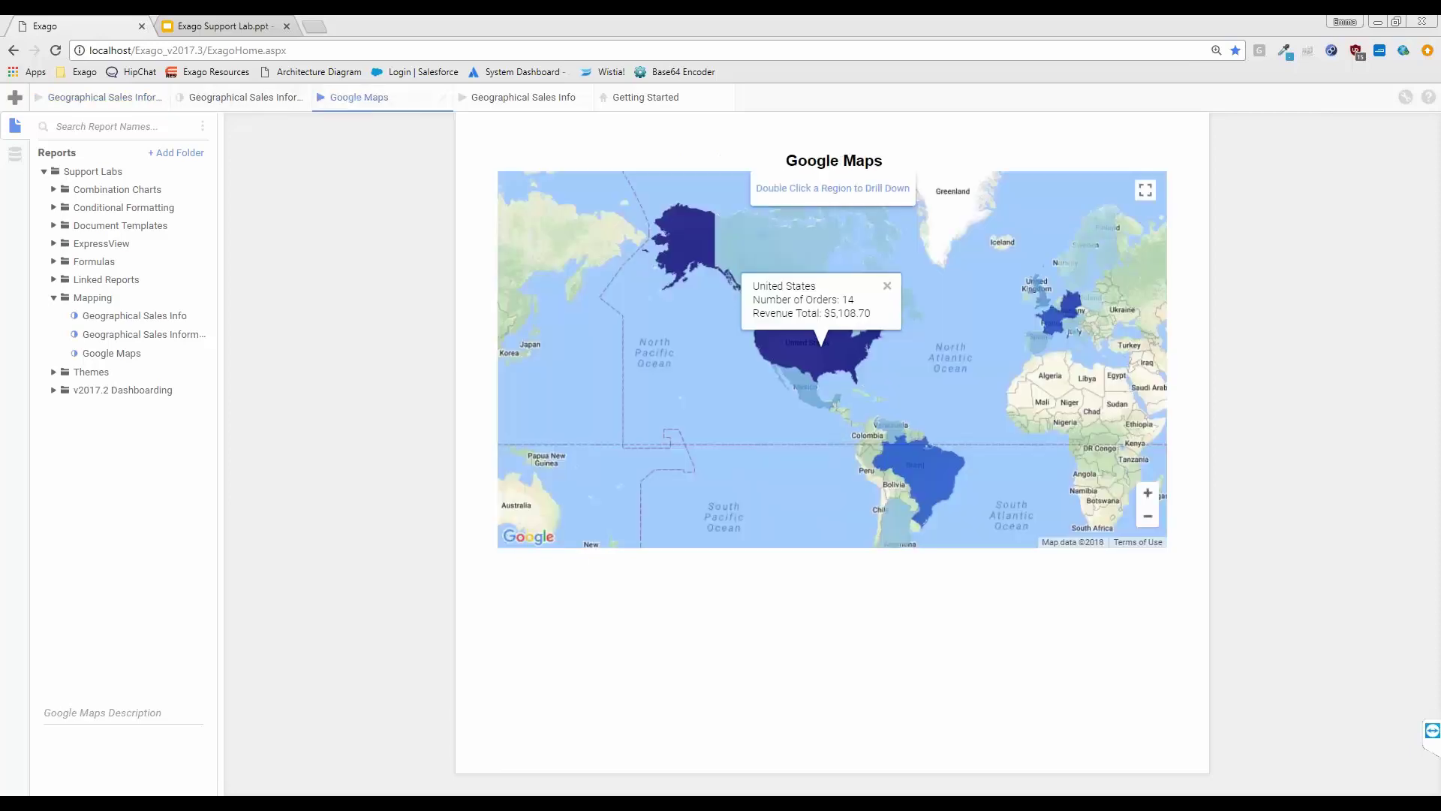
# Examine the Google Maps report's map at world scale and around the Americas and Europe.
pyautogui.scroll(-2, 912, 355)
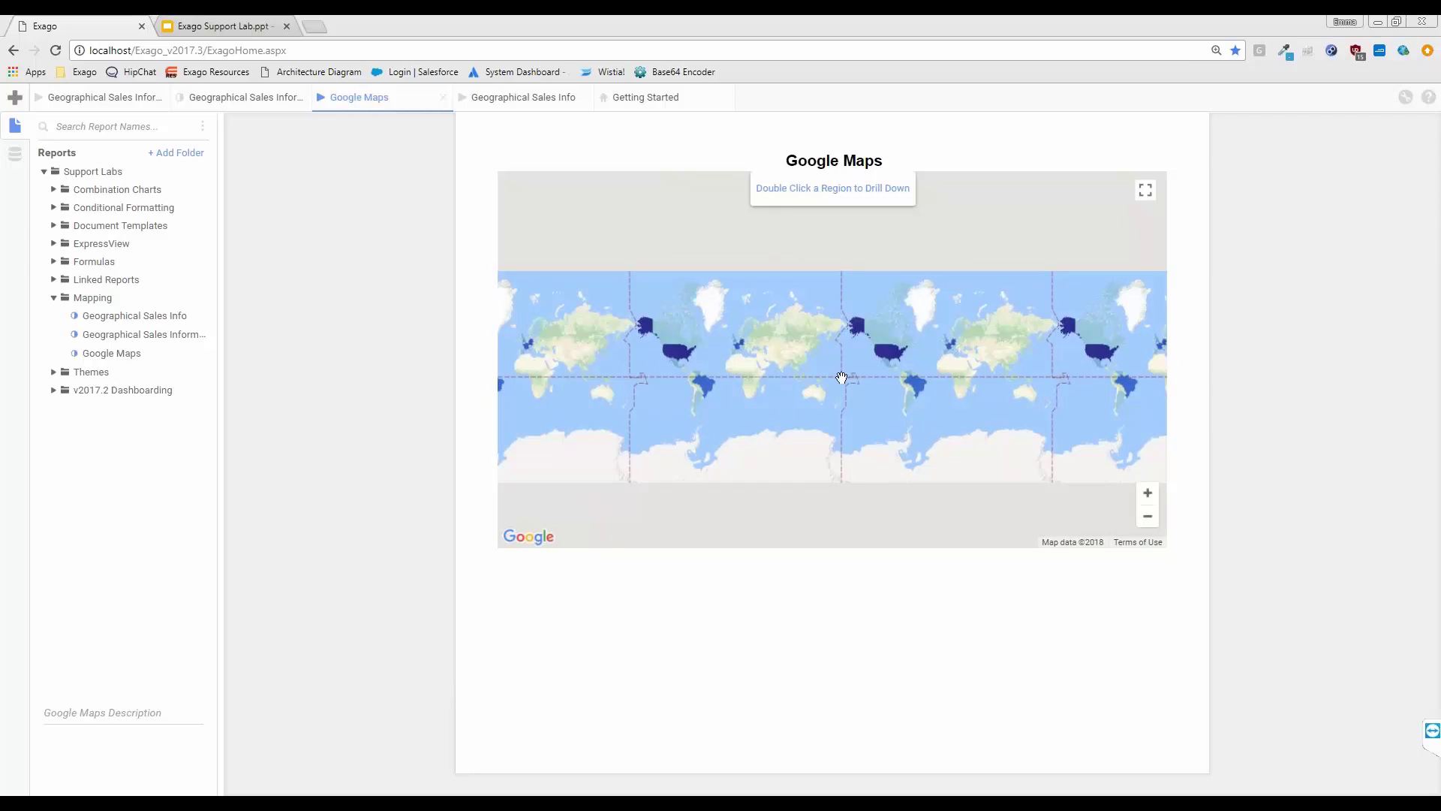
pyautogui.scroll(1, 781, 402)
pyautogui.scroll(1, 739, 401)
pyautogui.scroll(-1, 738, 400)
pyautogui.moveTo(528, 400); pyautogui.dragTo(829, 399)
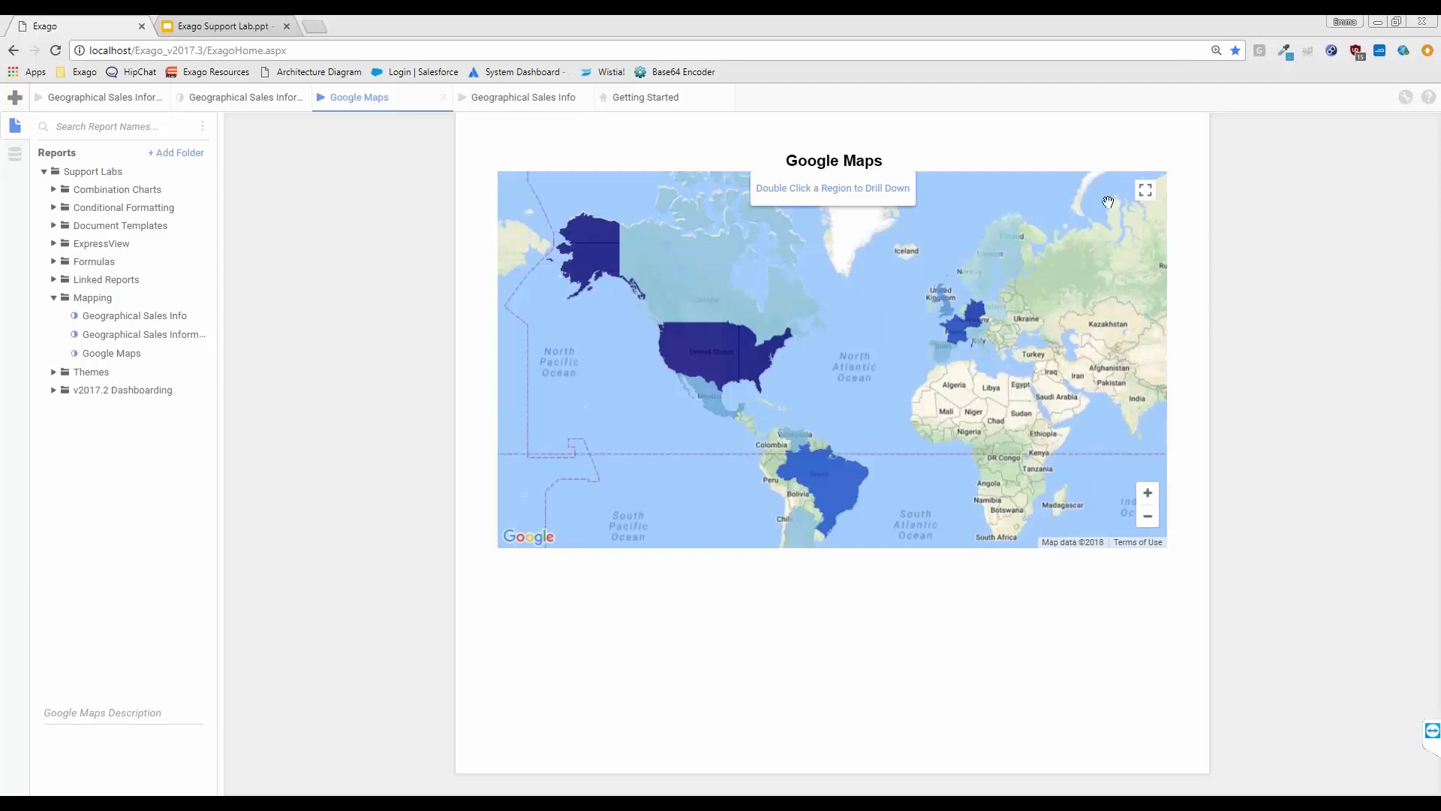
# View the Google Maps report's map full screen and look over the shaded countries in the Americas and Europe.
pyautogui.click(1144, 194)
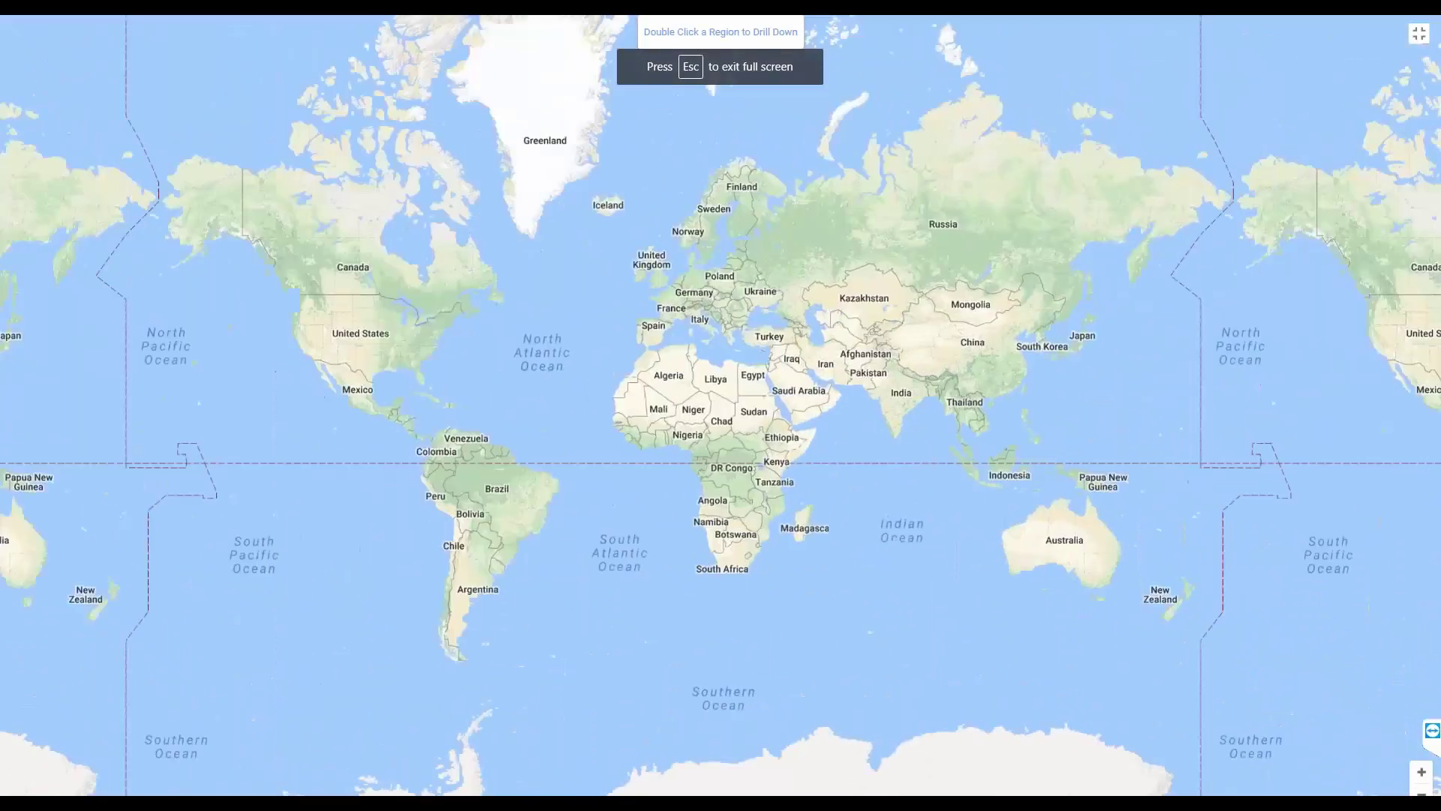
pyautogui.scroll(1, 568, 399)
pyautogui.moveTo(569, 398); pyautogui.dragTo(636, 443)
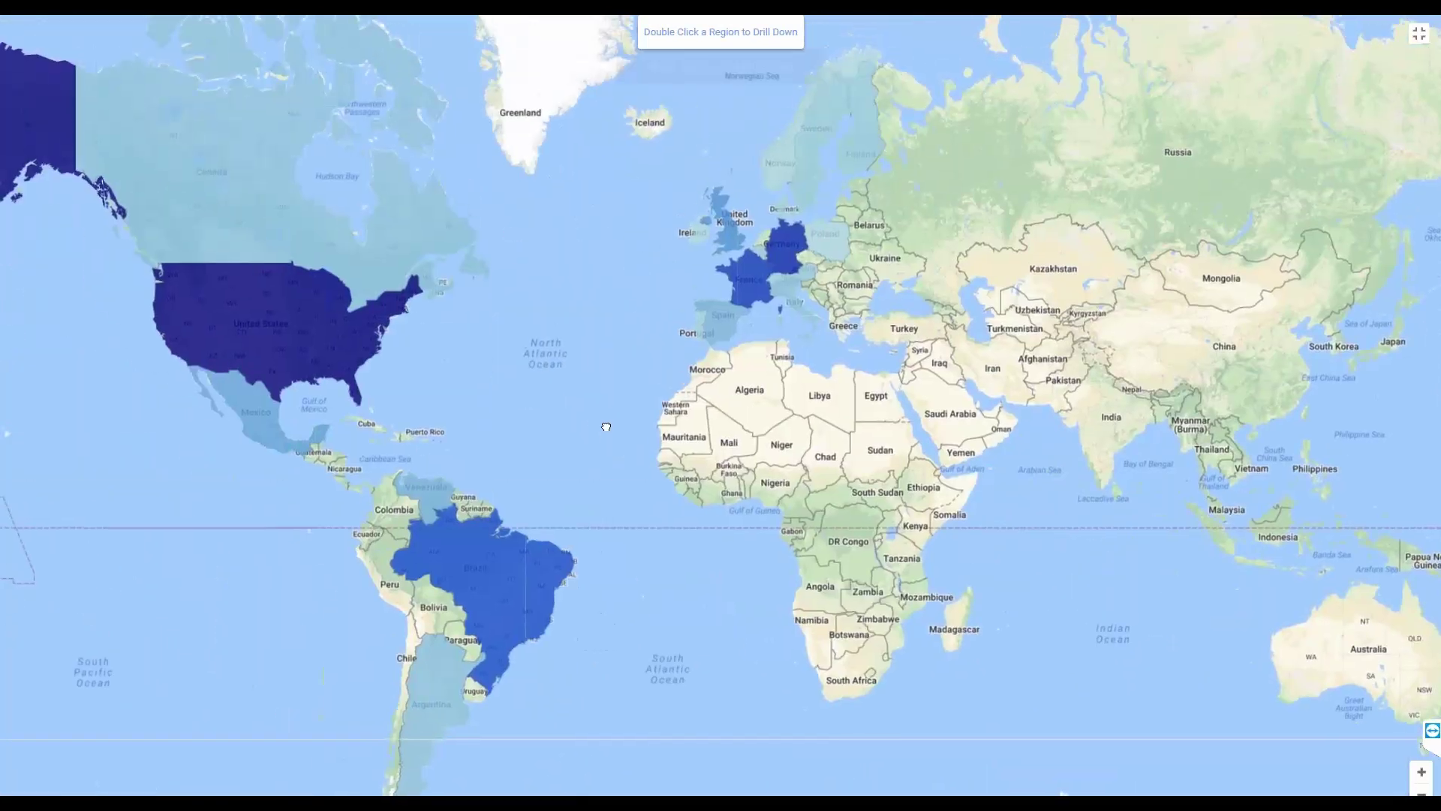
pyautogui.click(700, 338)
pyautogui.click(547, 486)
pyautogui.moveTo(490, 378); pyautogui.dragTo(670, 416)
pyautogui.click(400, 346)
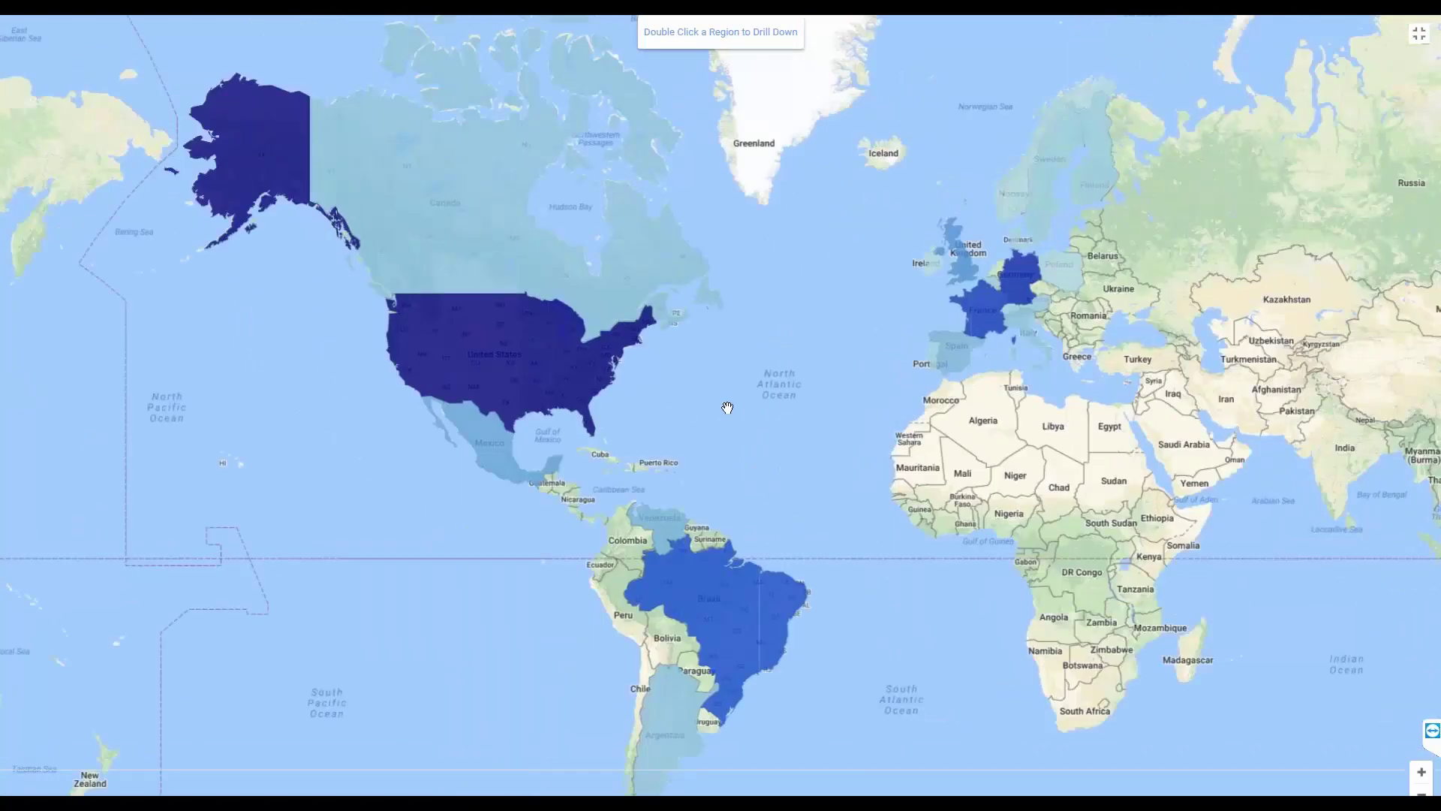
pyautogui.moveTo(676, 410); pyautogui.dragTo(713, 413)
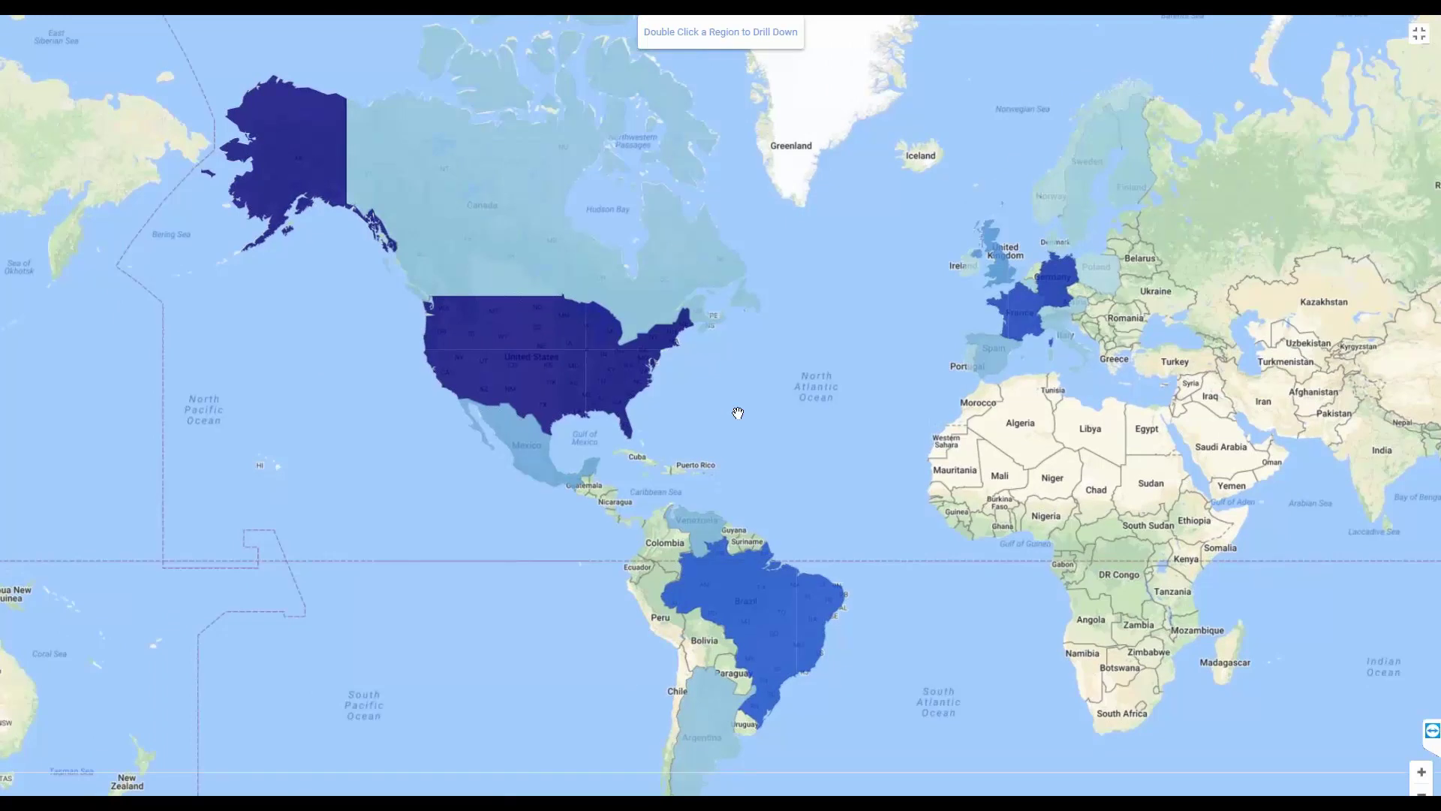
# Drill down on the map into the United States, look over its states, and drill into Oregon.
pyautogui.click(543, 391)
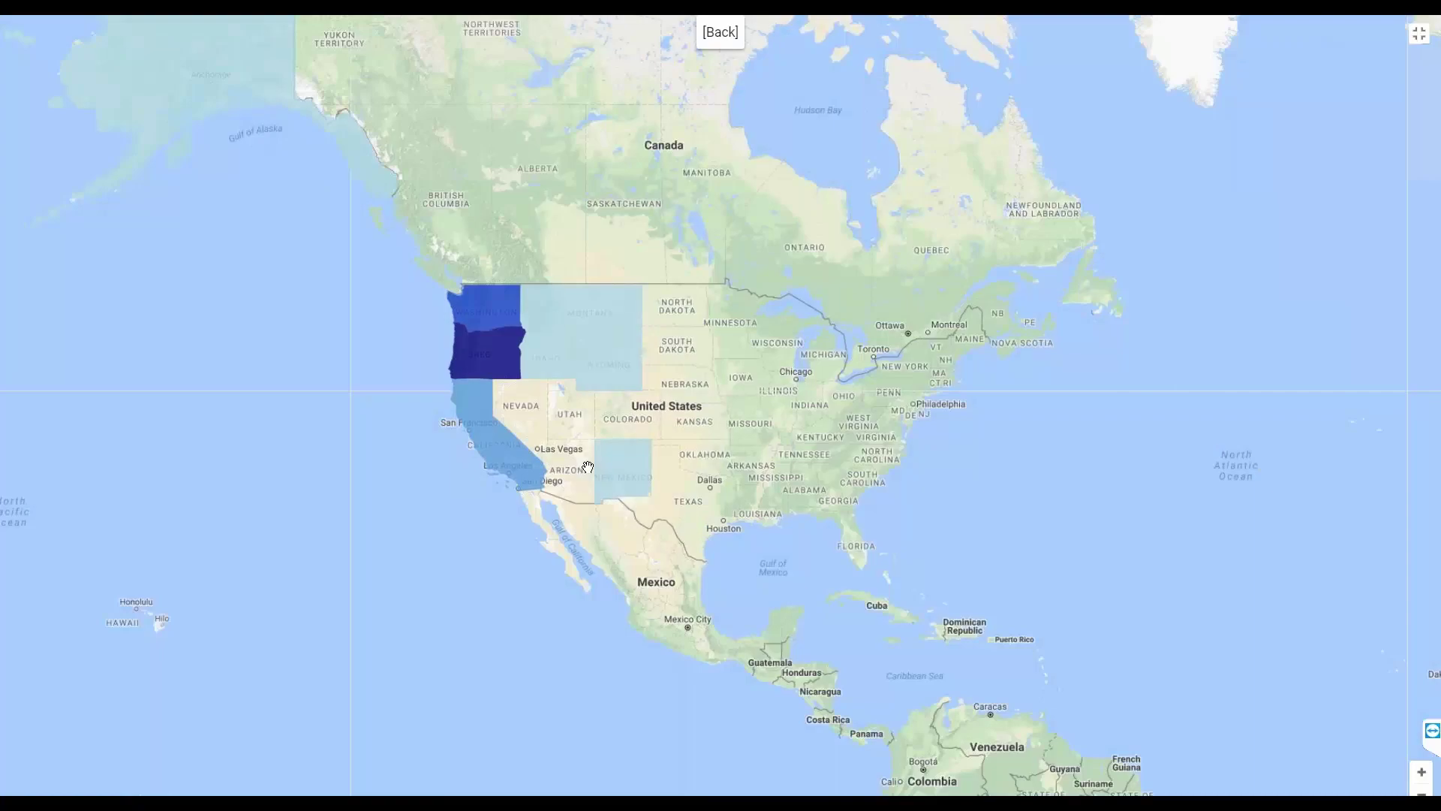
pyautogui.click(616, 473)
pyautogui.click(484, 611)
pyautogui.moveTo(500, 366)
pyautogui.click(488, 353)
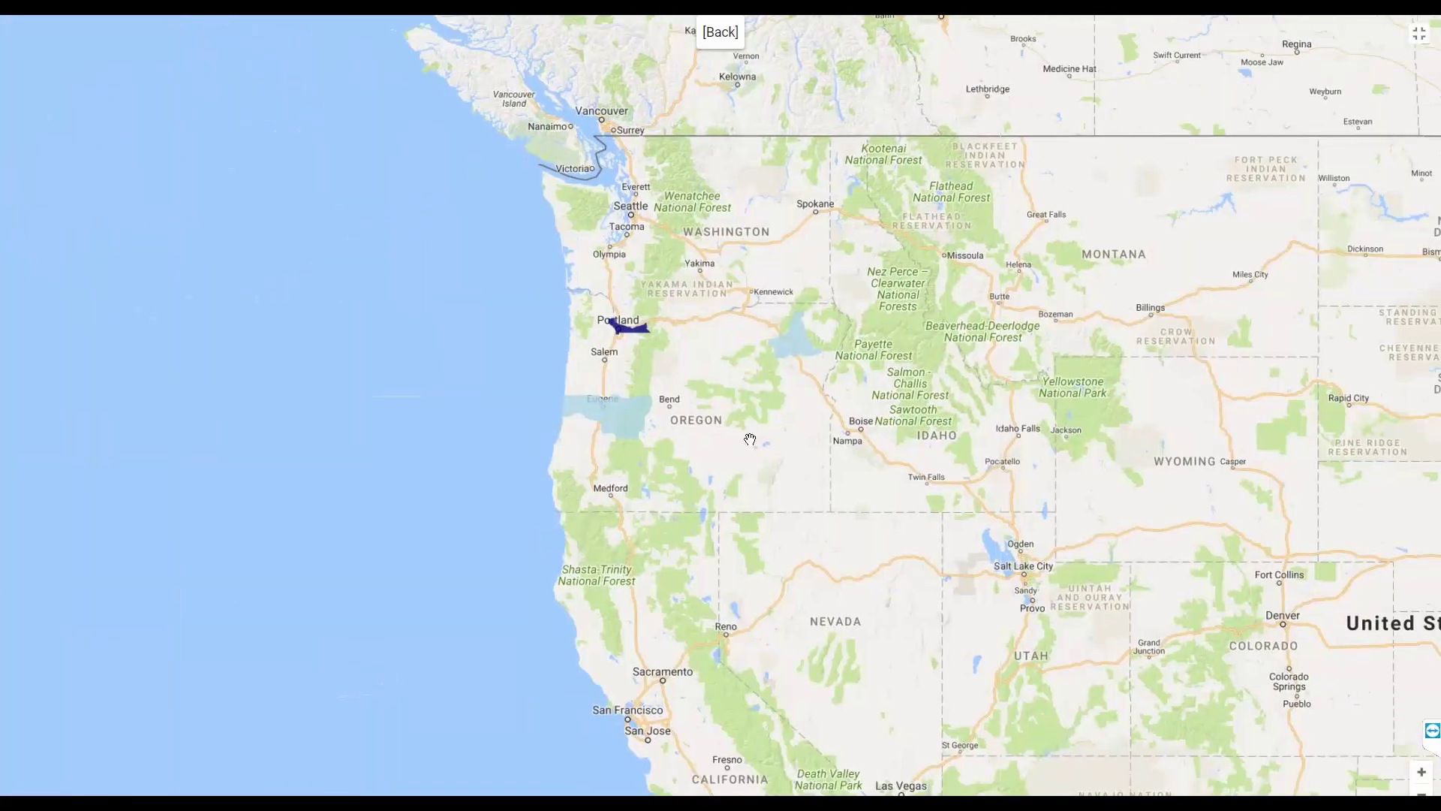
# Inspect Oregon's counties, drill into Union County and its postal code area, and check the location marker.
pyautogui.moveTo(637, 340)
pyautogui.moveTo(785, 359)
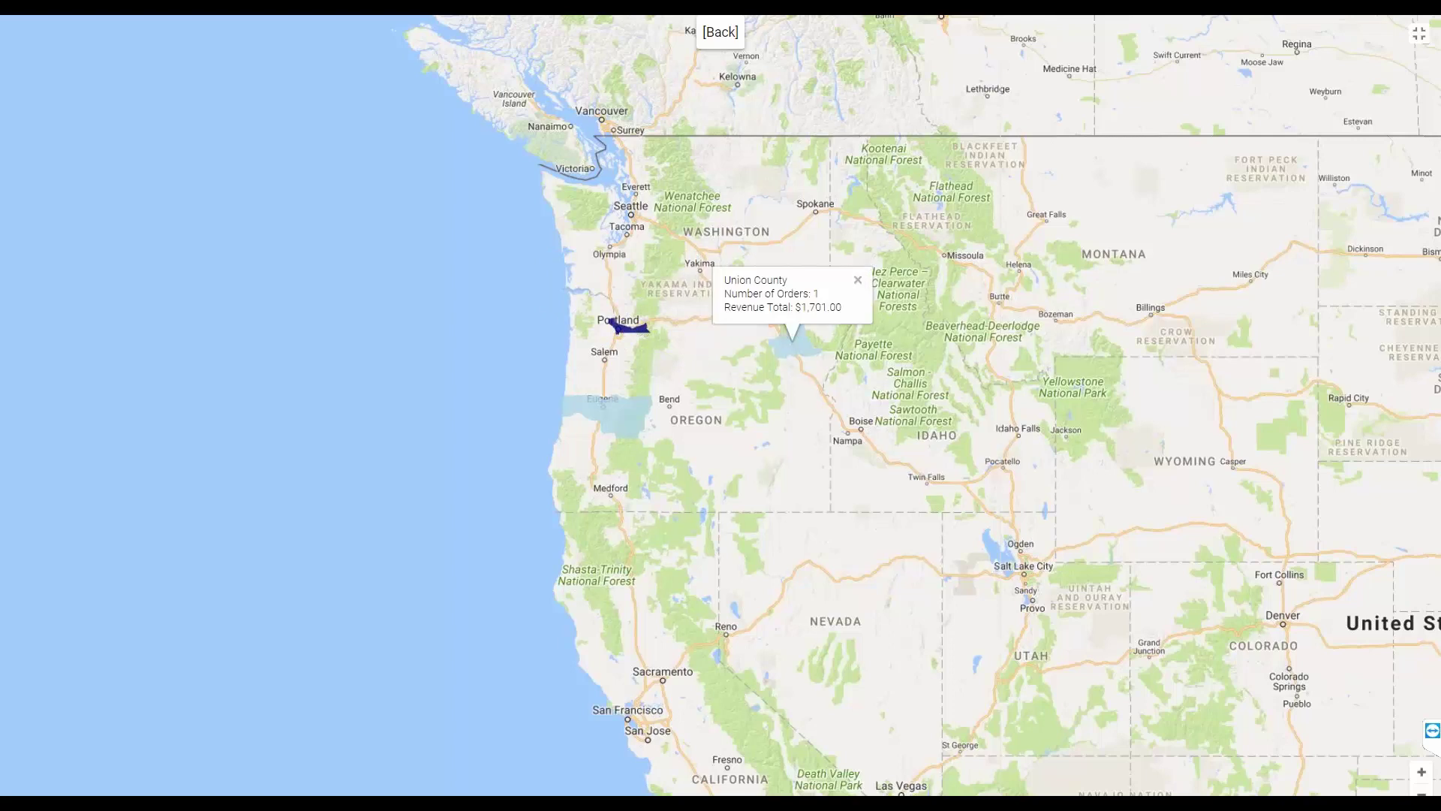
pyautogui.click(804, 354)
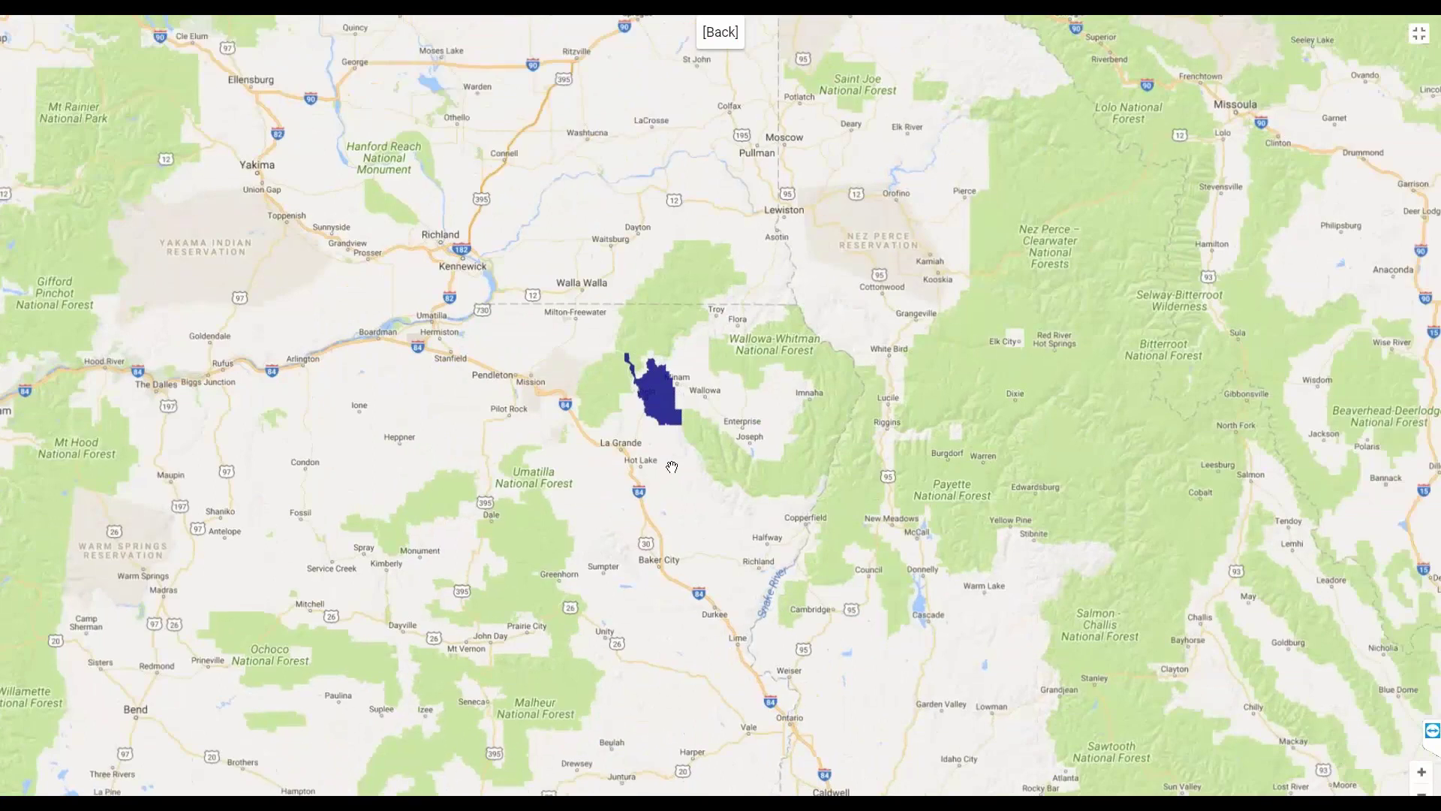
pyautogui.moveTo(669, 411)
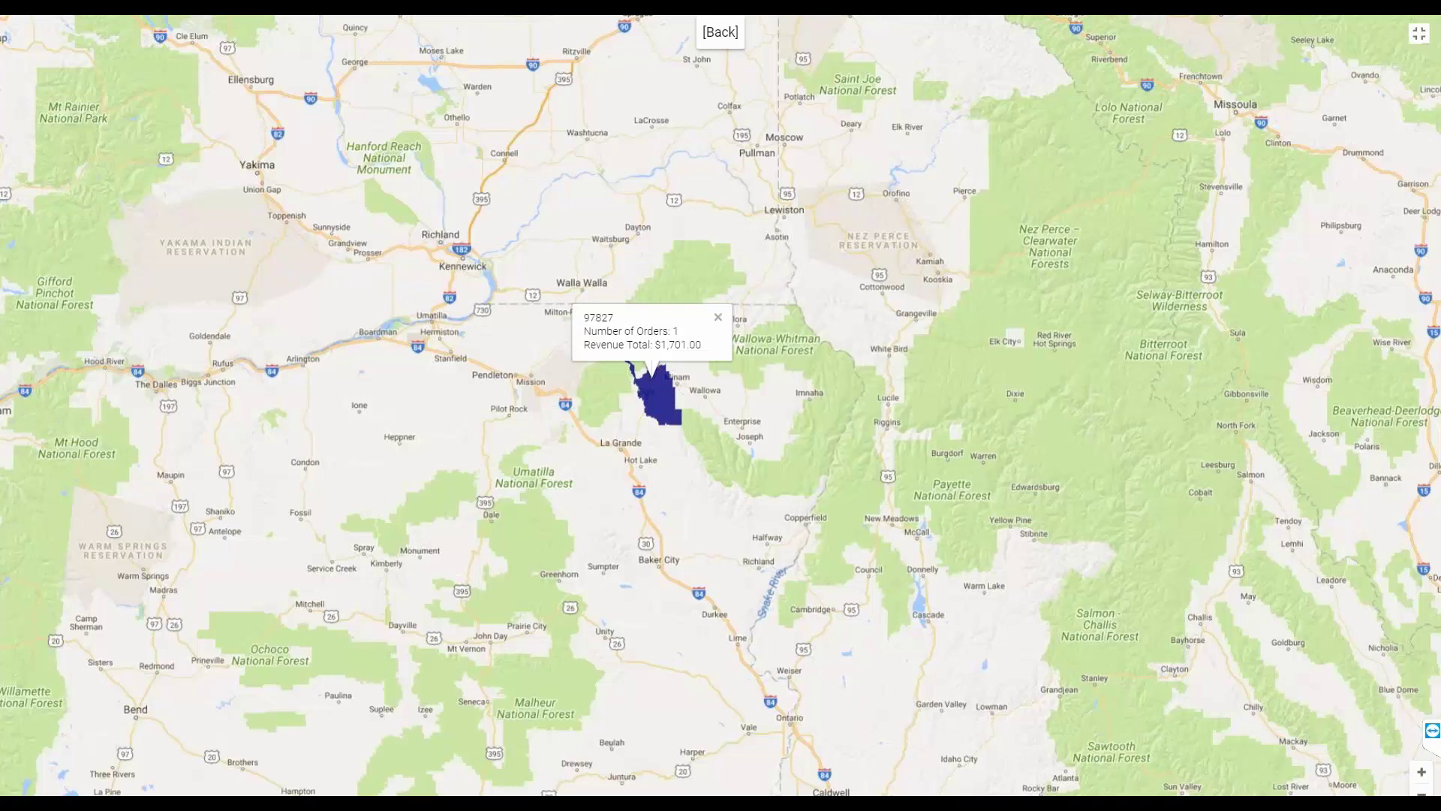
pyautogui.click(650, 411)
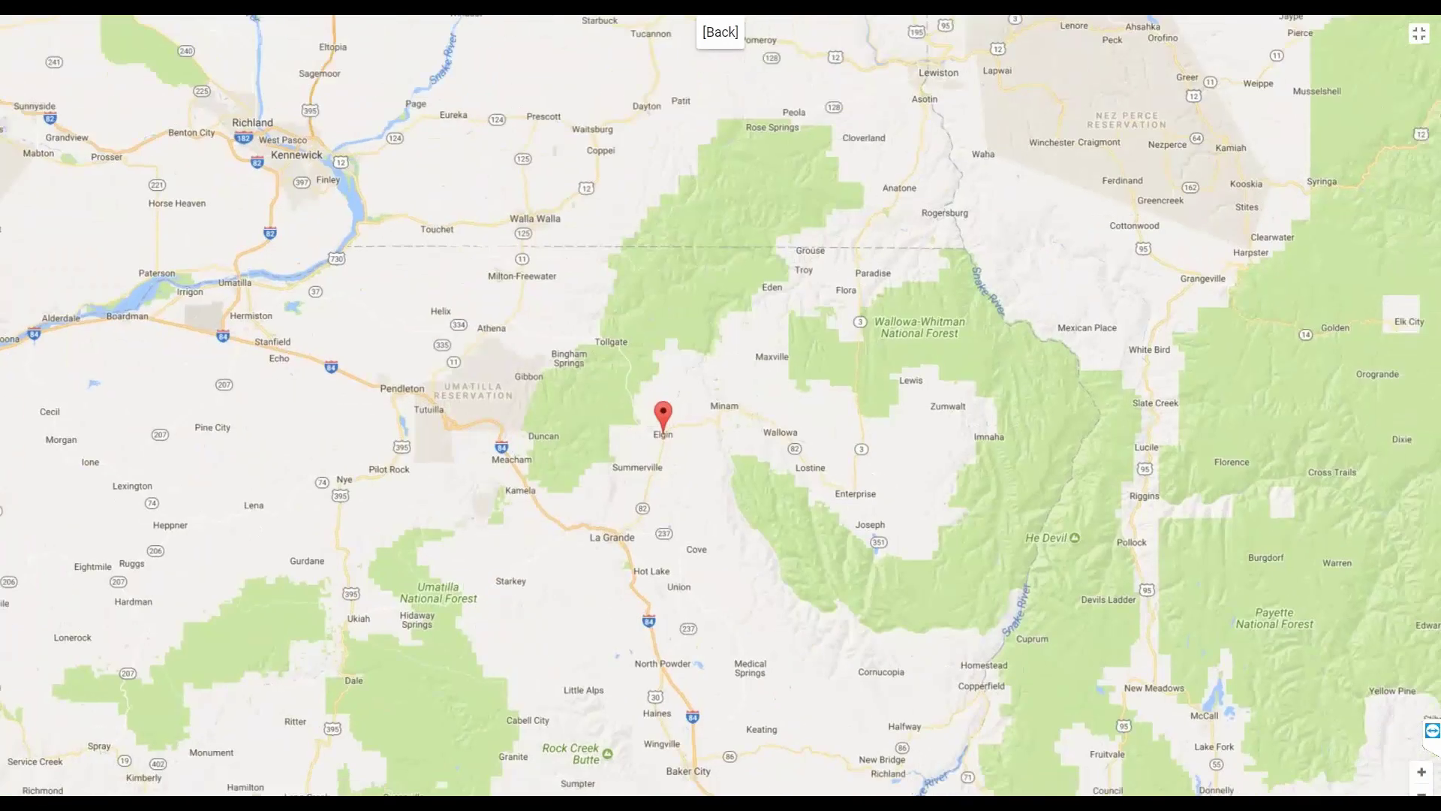
pyautogui.click(665, 427)
# Return from the marker level to the country level of the map and exit full screen.
pyautogui.click(721, 37)
pyautogui.click(721, 38)
pyautogui.click(721, 37)
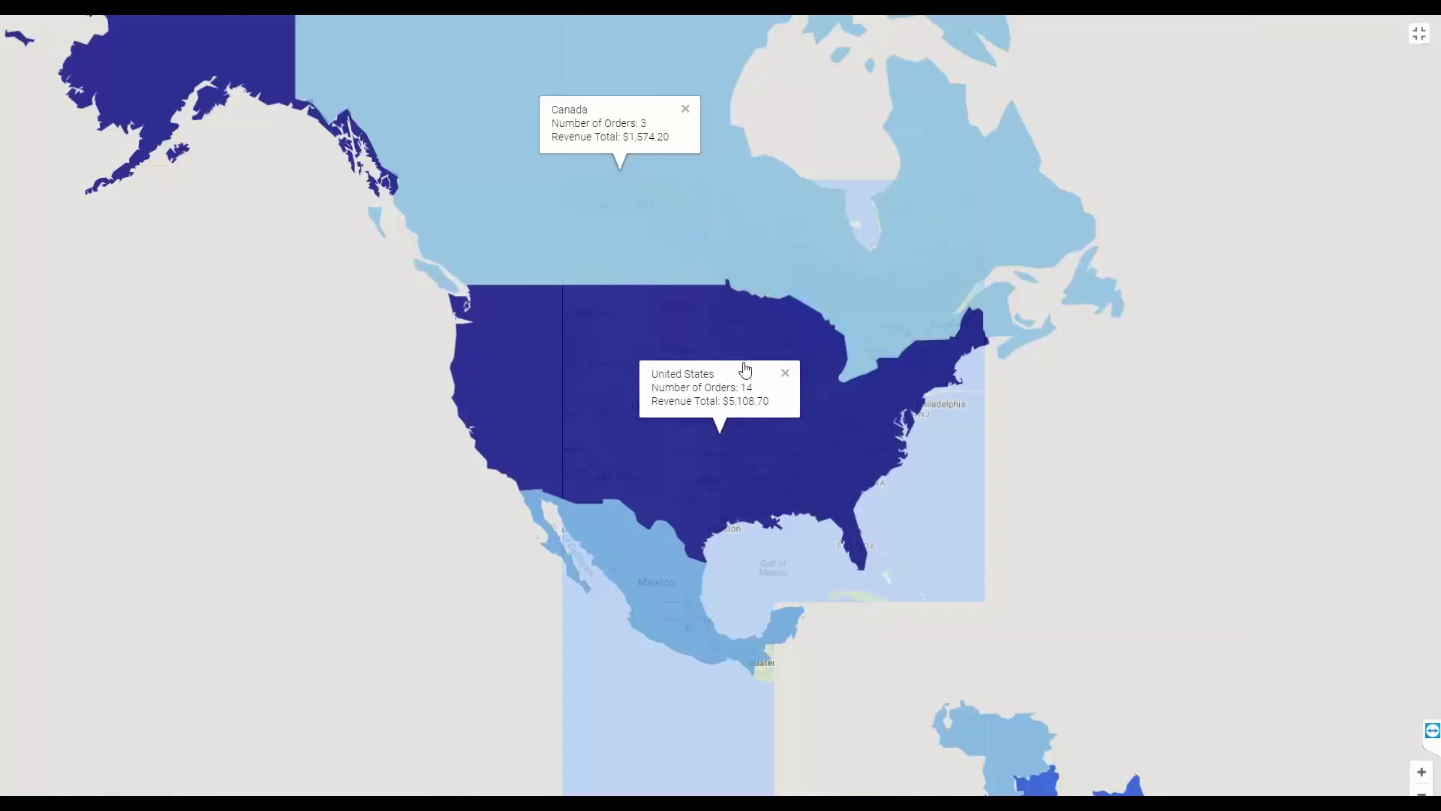
pyautogui.press('Escape')
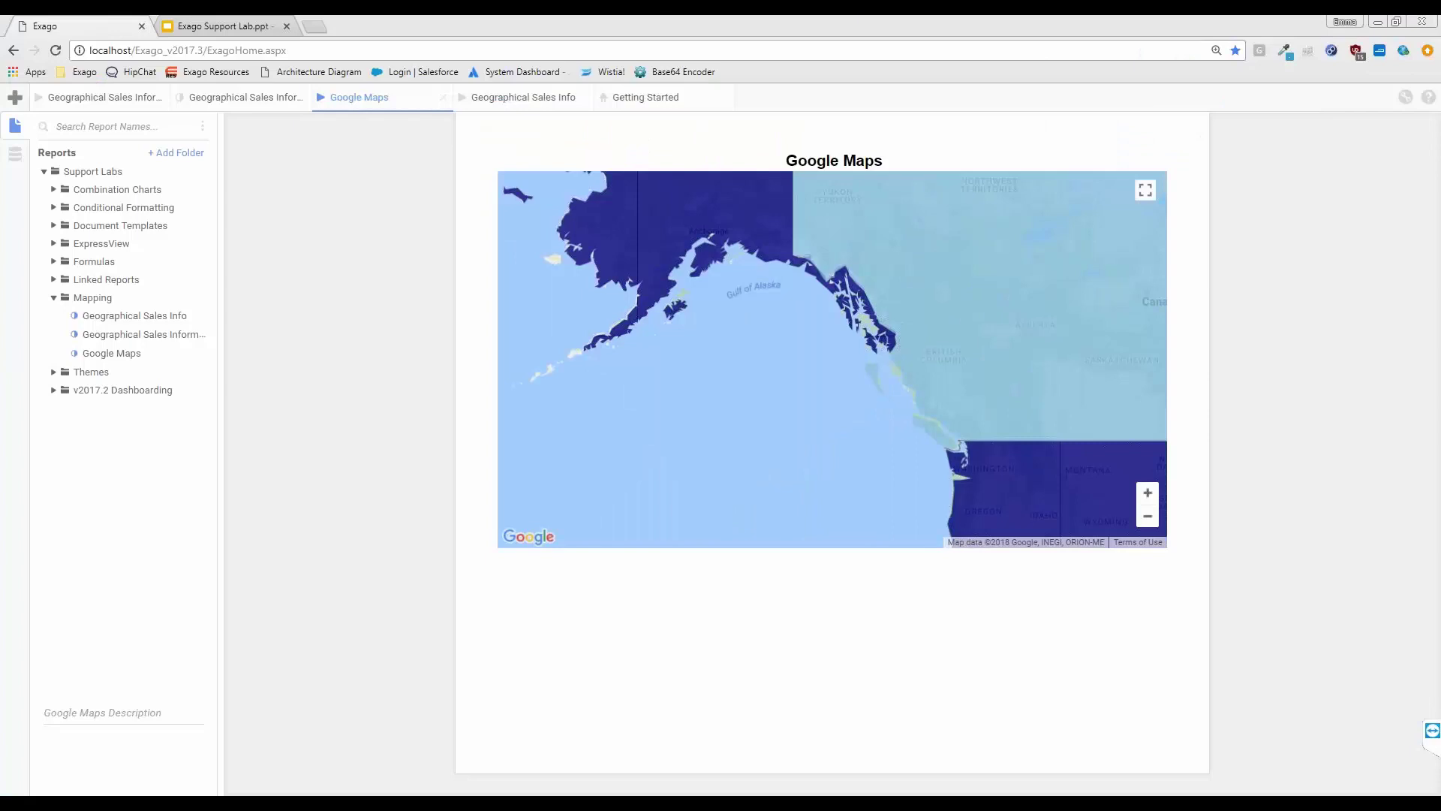
# Create a new advanced report named Google Maps Information in the Mapping folder of Support Labs.
pyautogui.click(15, 97)
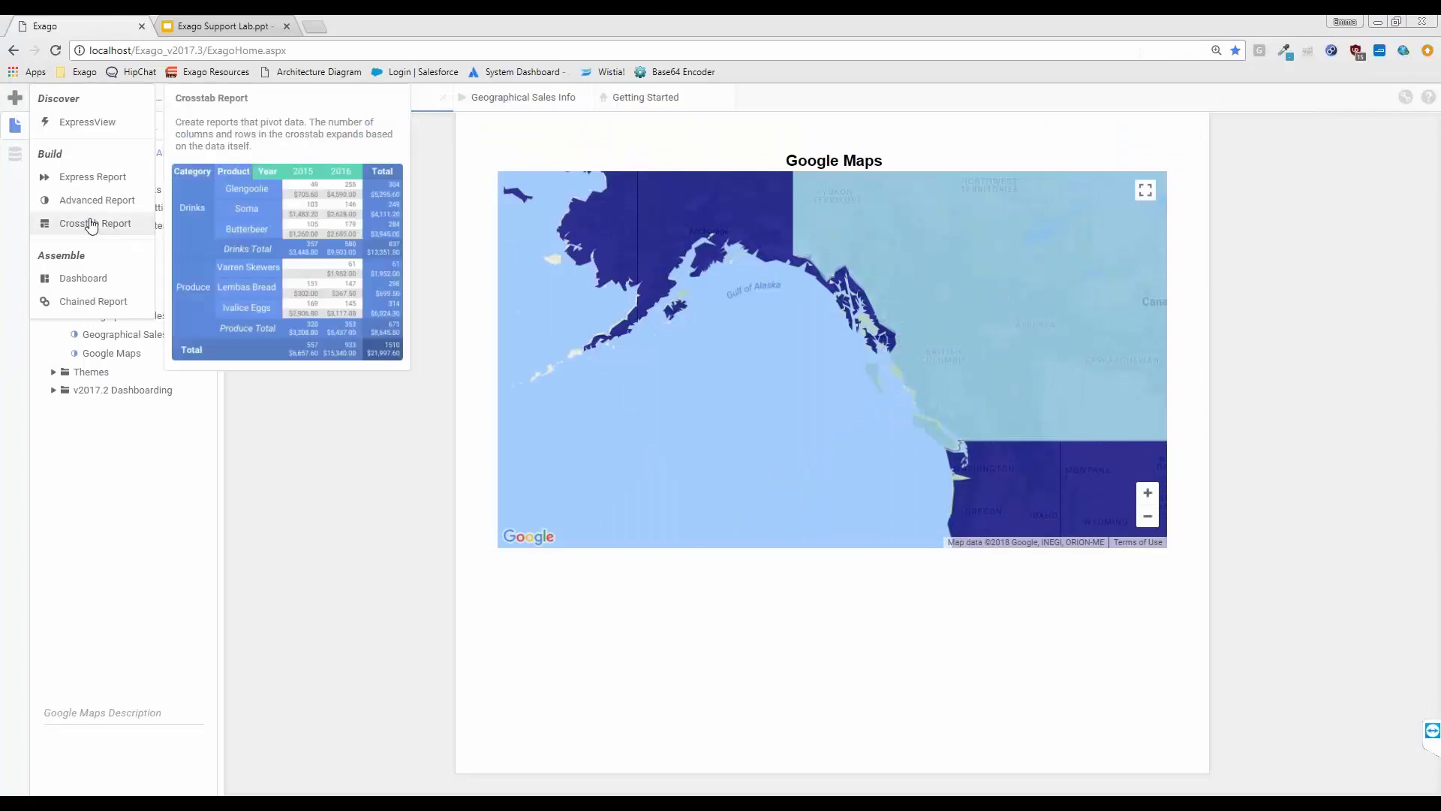
pyautogui.click(93, 203)
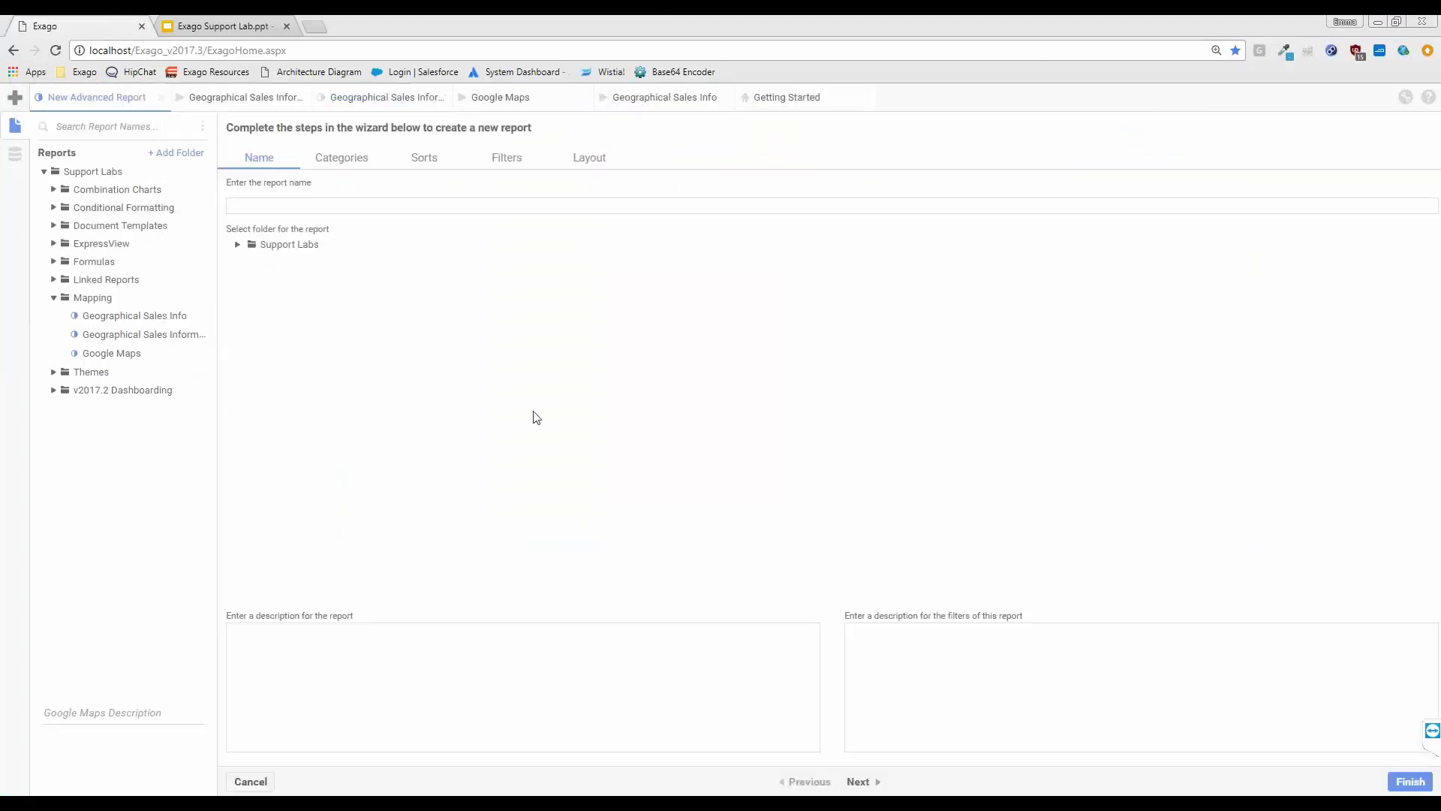
pyautogui.click(320, 185)
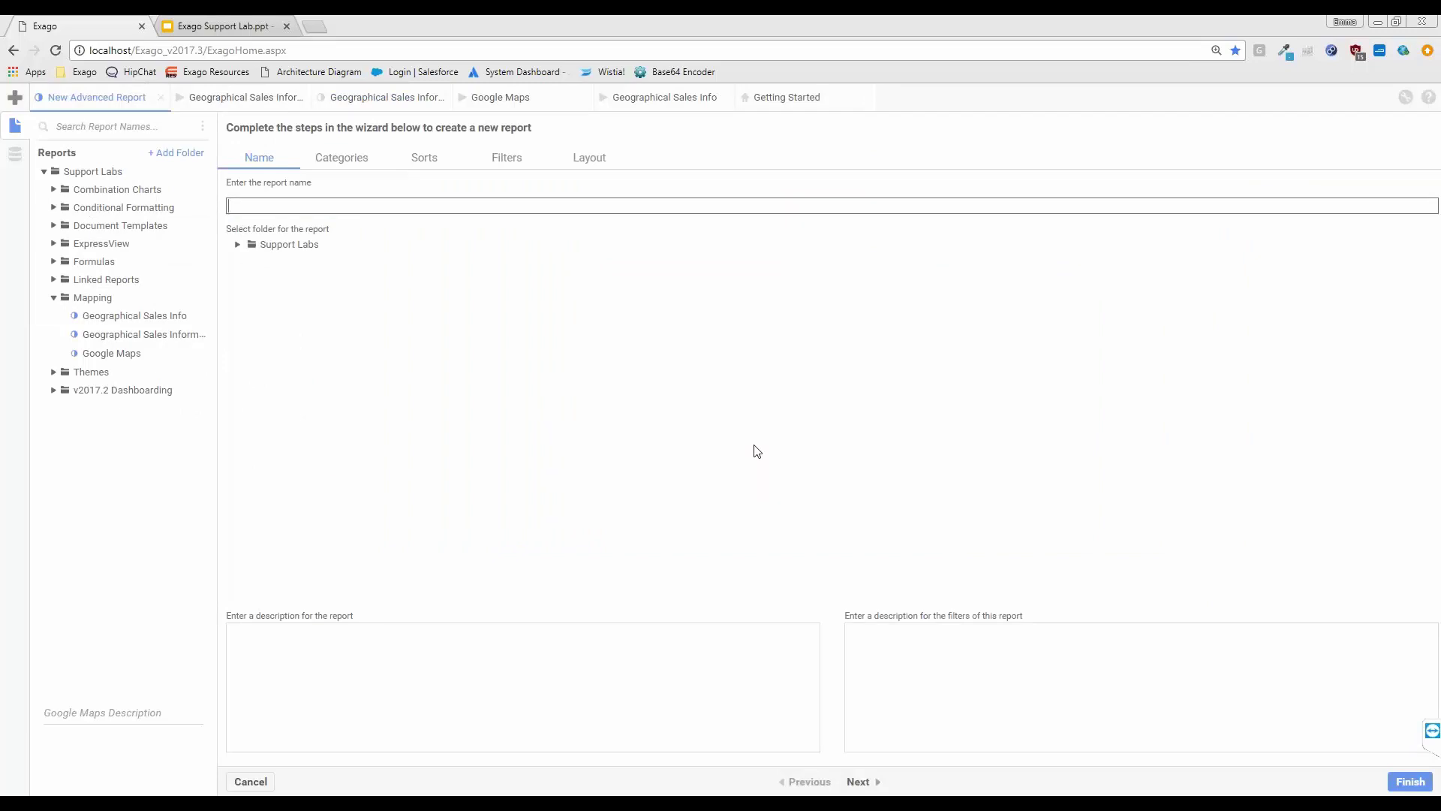
pyautogui.write('Google Mapps')
pyautogui.press('BackSpace')
pyautogui.press('BackSpace')
pyautogui.press('BackSpace')
pyautogui.write('s Information')
pyautogui.click(294, 244)
pyautogui.click(330, 370)
# Add the Northwind categories Customers, Orders and OrderDetails to the new report.
pyautogui.click(342, 157)
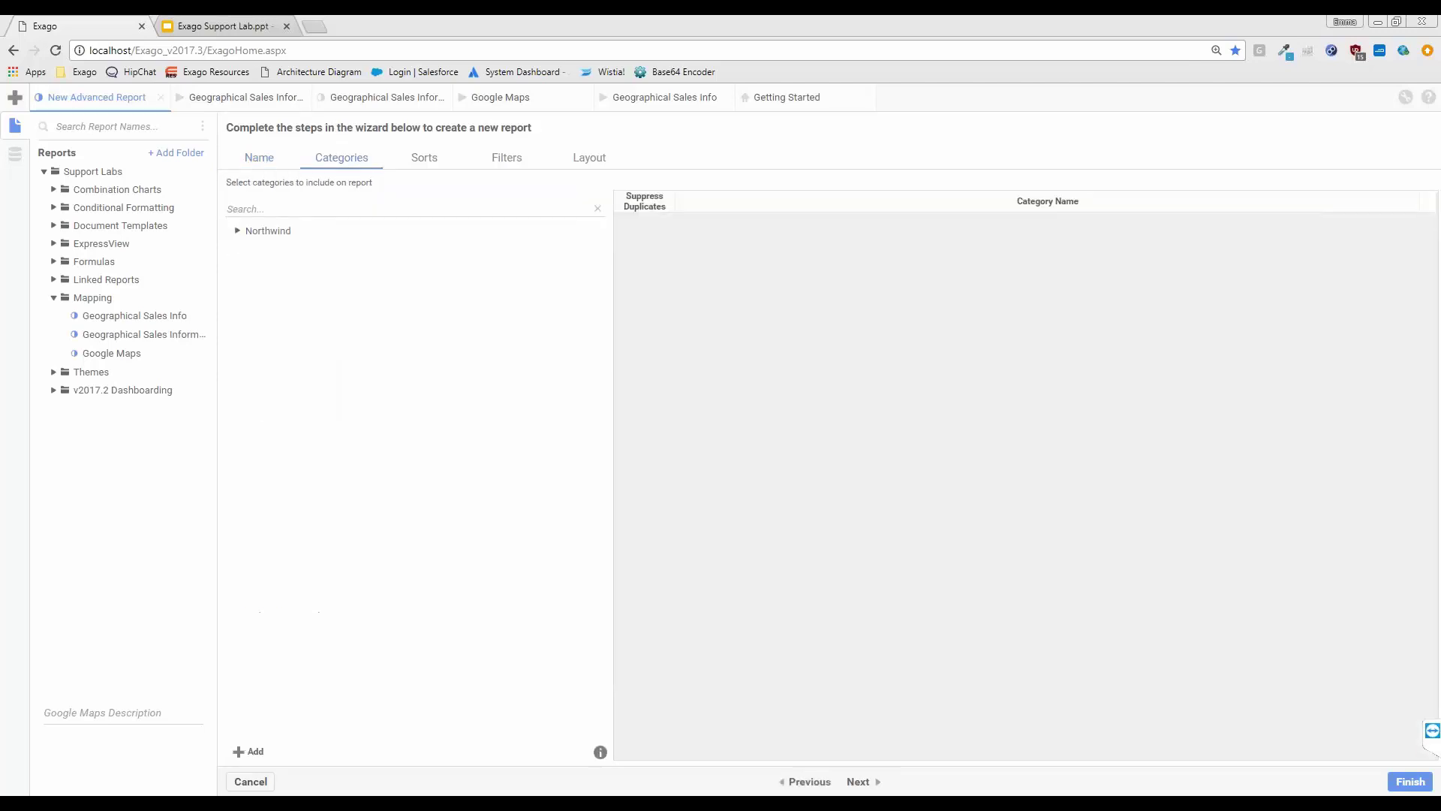
pyautogui.click(263, 231)
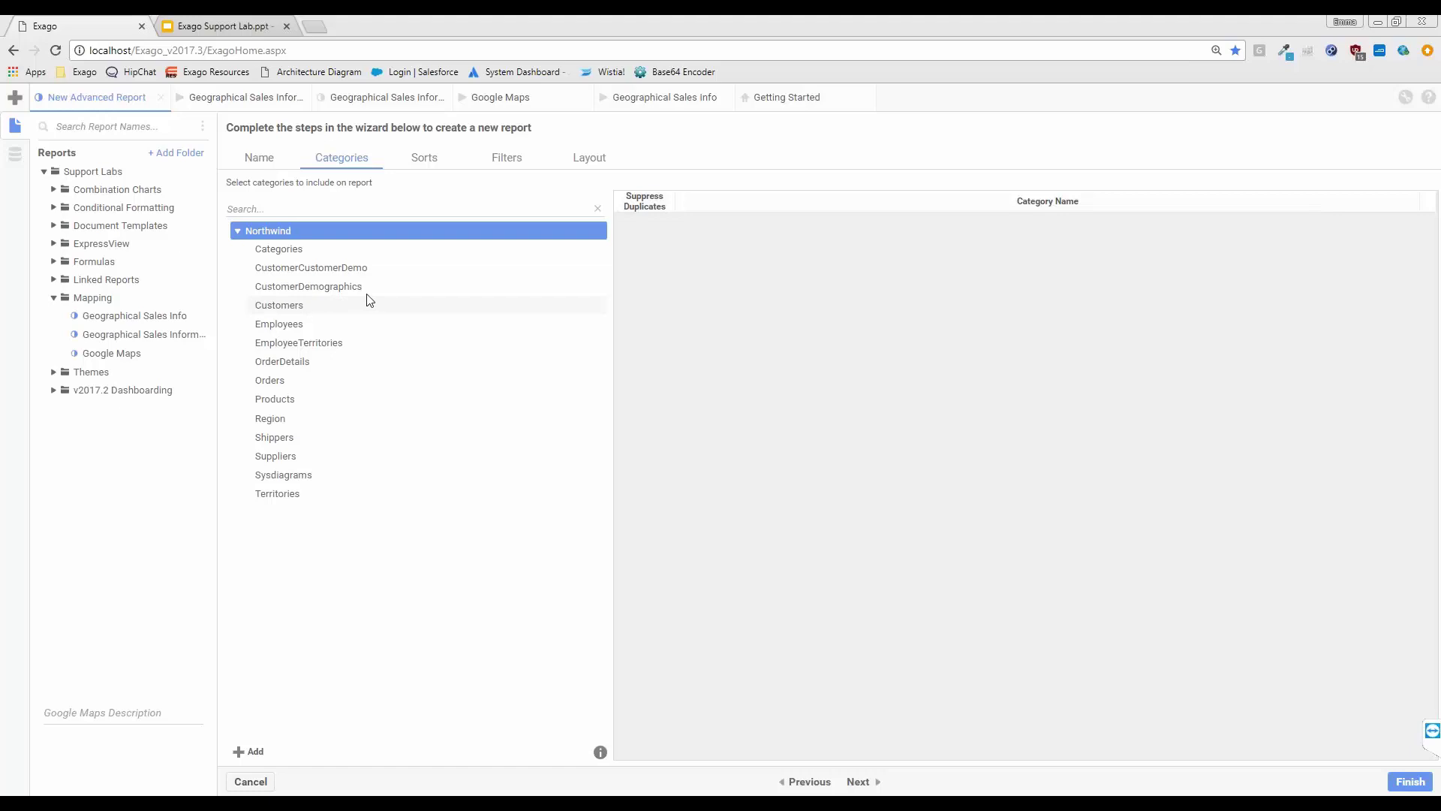
pyautogui.click(353, 305)
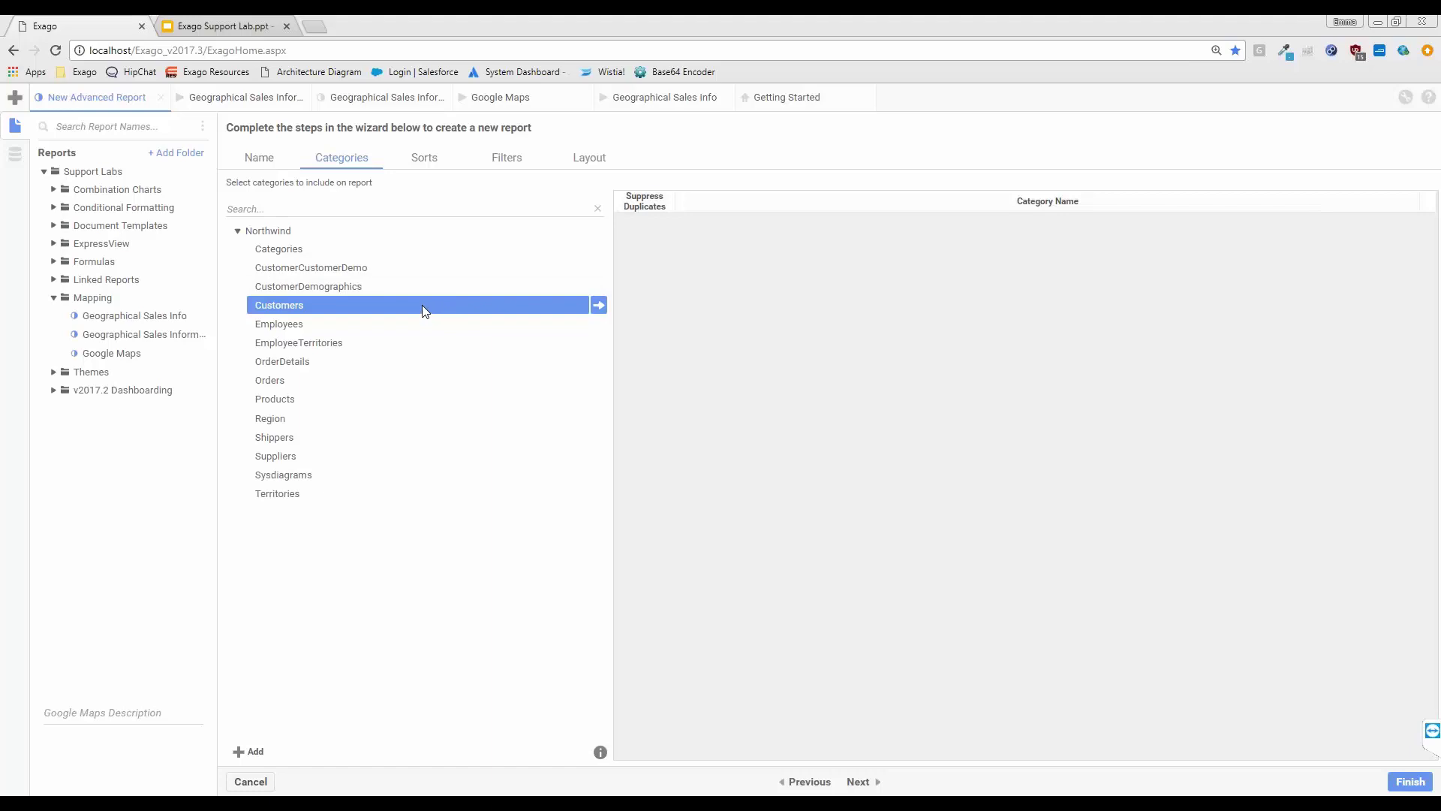
pyautogui.moveTo(423, 305); pyautogui.dragTo(841, 308)
pyautogui.moveTo(269, 380); pyautogui.dragTo(719, 374)
pyautogui.moveTo(307, 361); pyautogui.dragTo(772, 388)
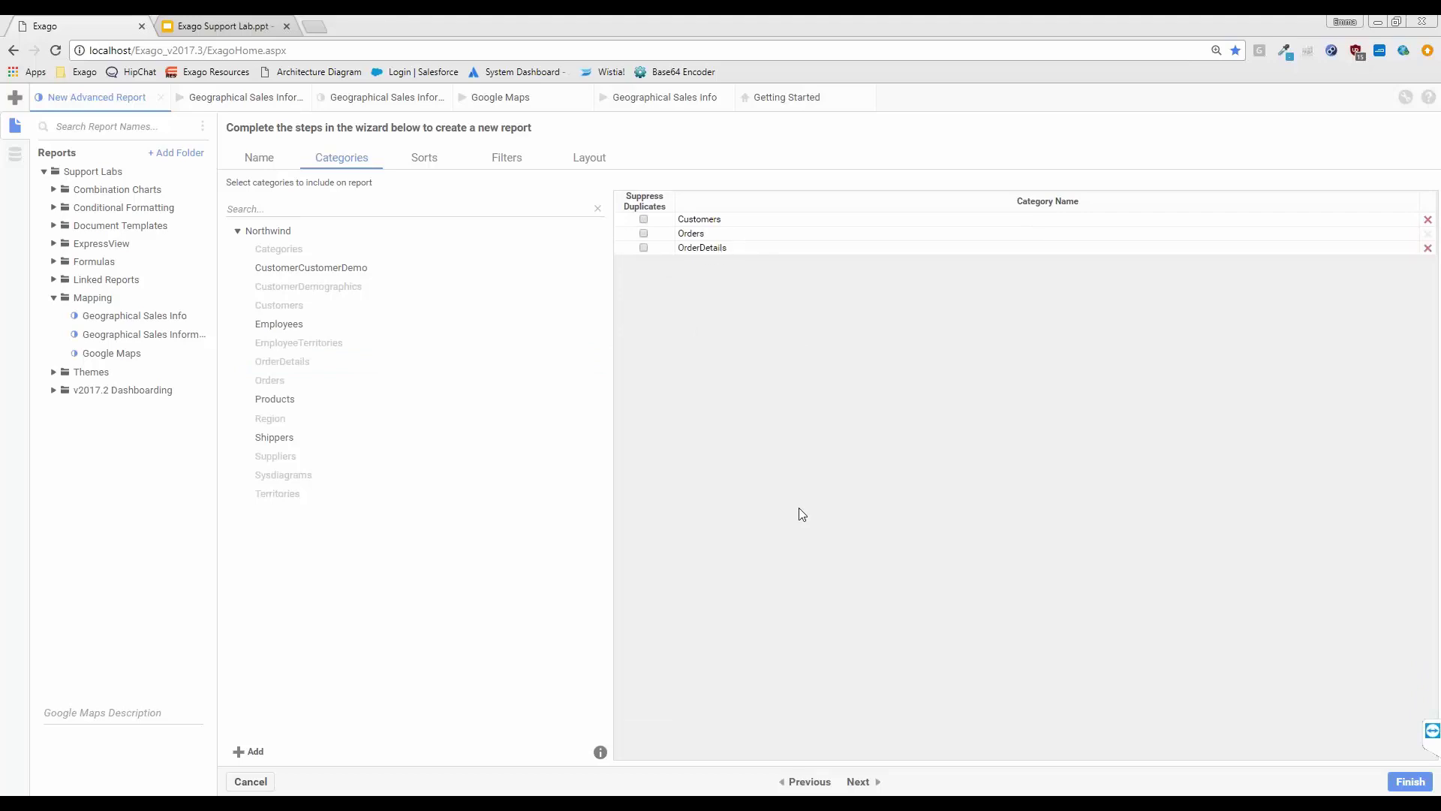
# Sort the report by Customers.CompanyName in ascending order and finish the report setup.
pyautogui.click(424, 157)
pyautogui.moveTo(295, 276); pyautogui.dragTo(515, 280)
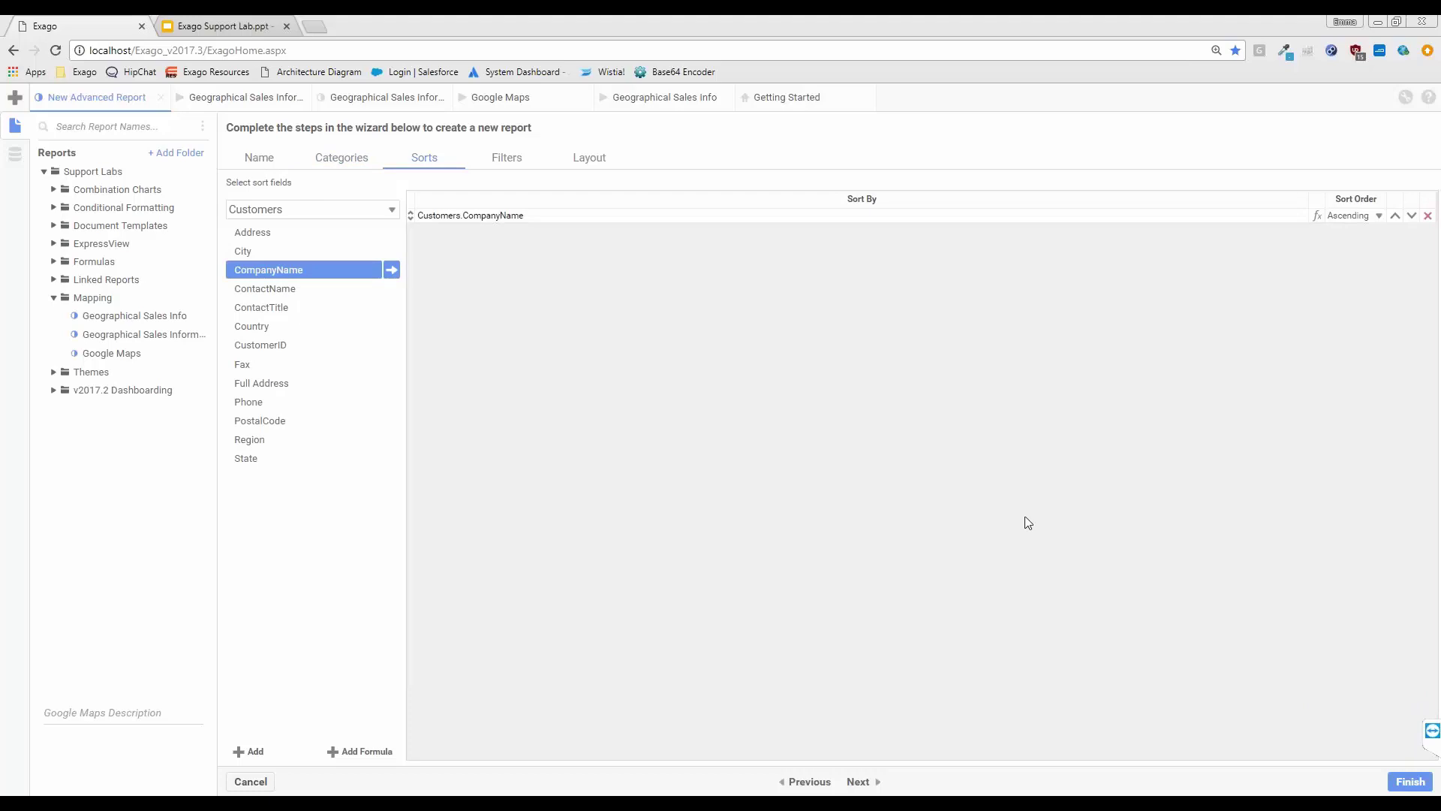
pyautogui.click(1411, 782)
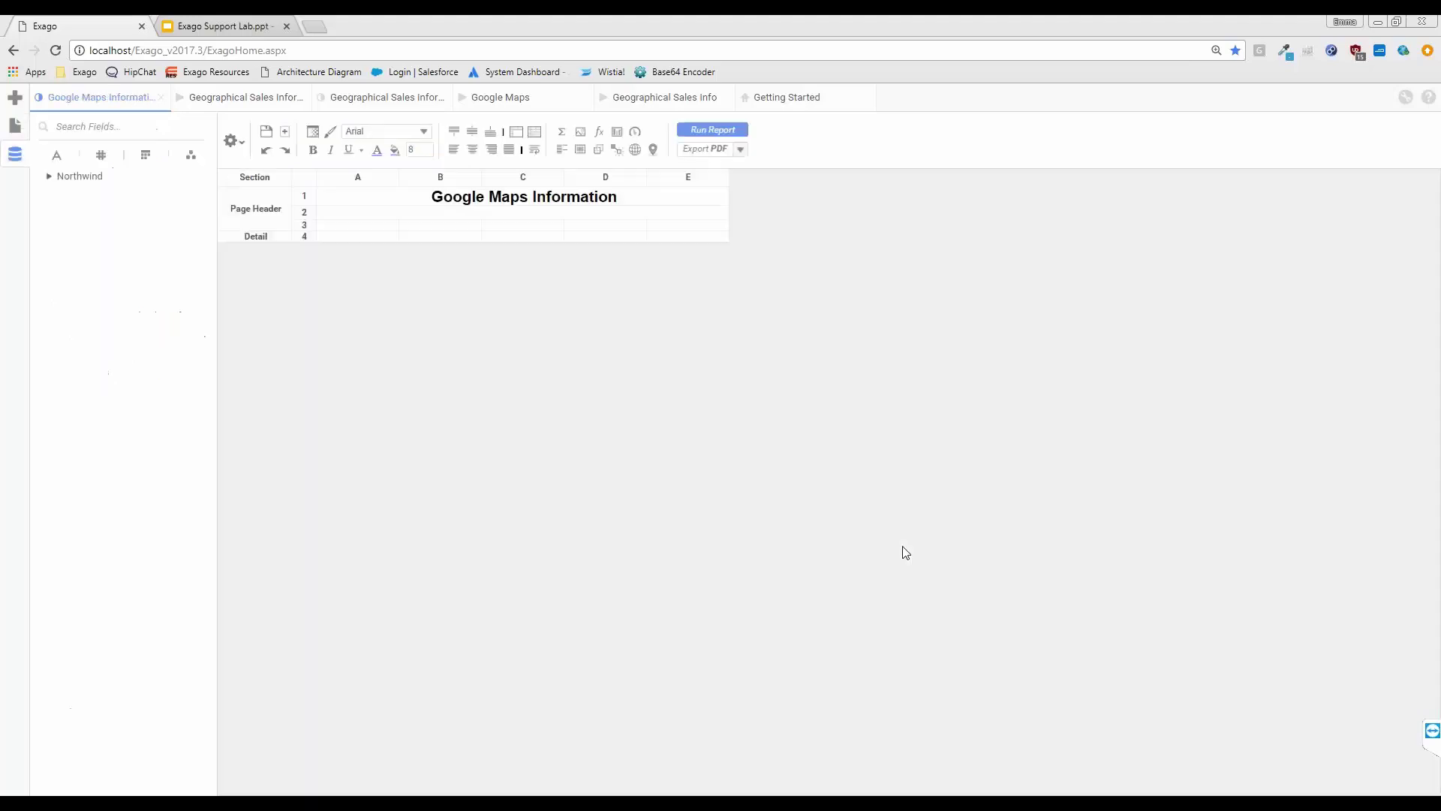
# Delete columns B to E from the report layout and widen column A.
pyautogui.rightClick(437, 183)
pyautogui.rightClick(689, 176)
pyautogui.click(752, 248)
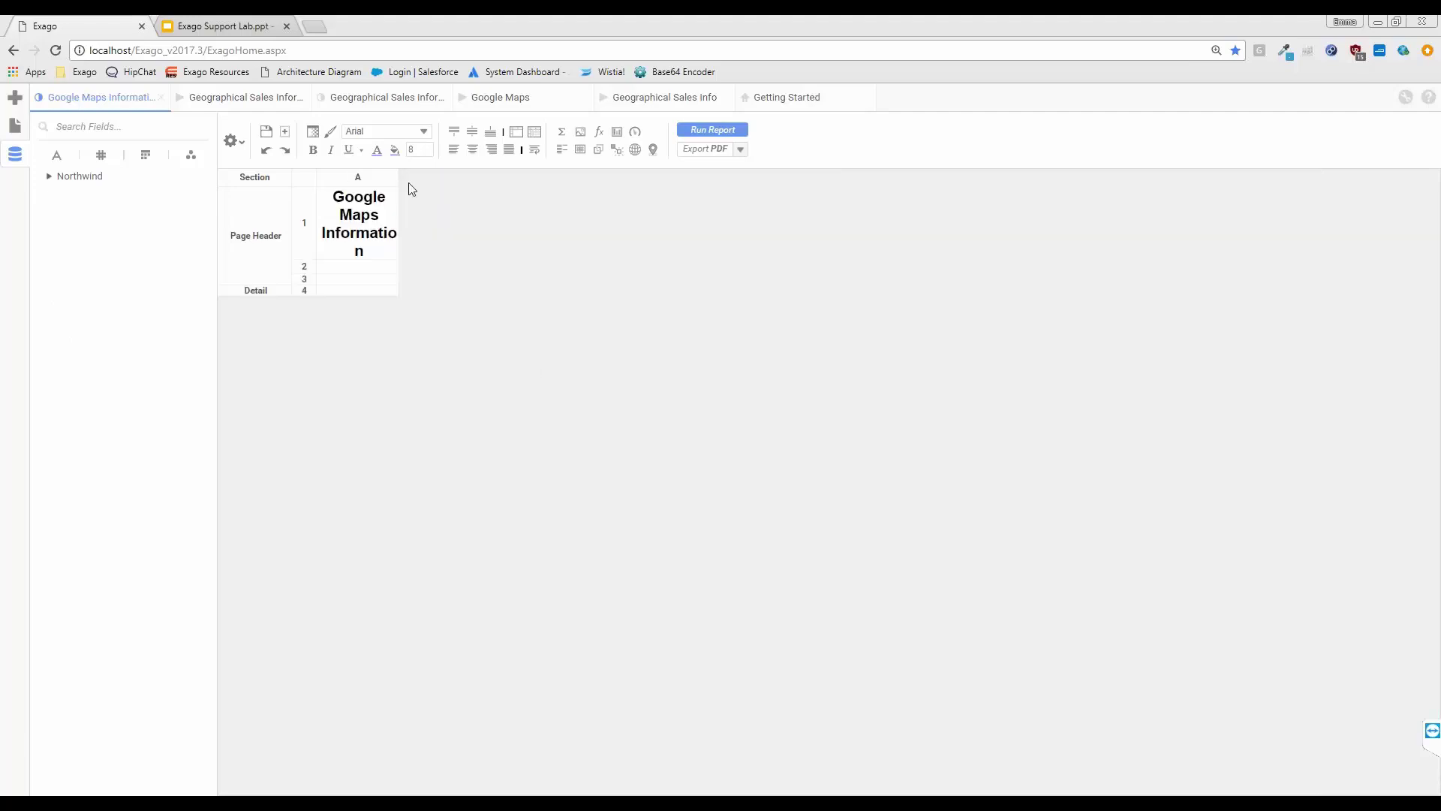
pyautogui.moveTo(414, 177); pyautogui.dragTo(801, 177)
# Delete page header rows 2 and 3 and remove the Detail section.
pyautogui.rightClick(304, 211)
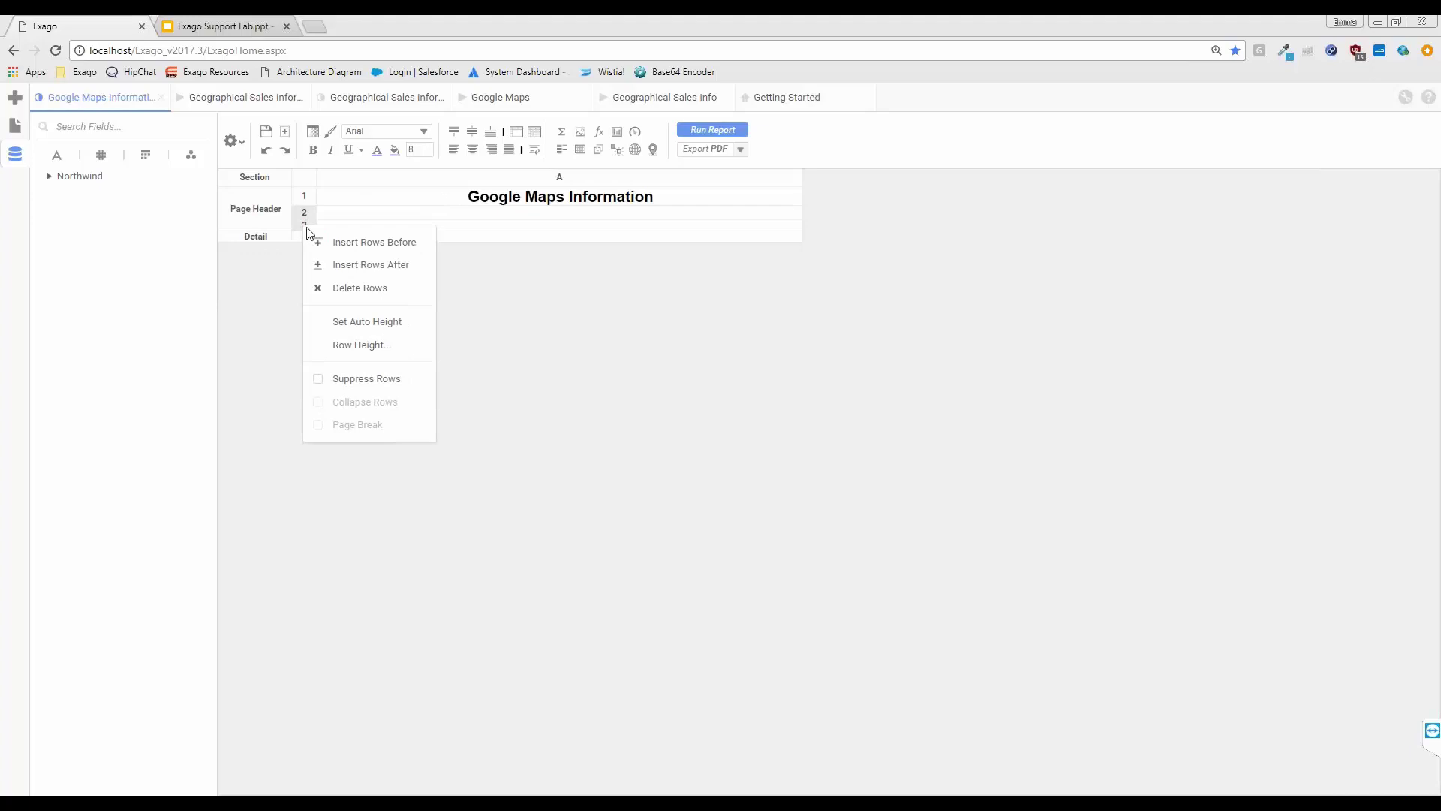
pyautogui.click(365, 274)
pyautogui.rightClick(271, 213)
pyautogui.click(315, 246)
# Add a report footer and a group footer that repeats for each change of Customers.CompanyName.
pyautogui.rightClick(272, 199)
pyautogui.moveTo(334, 223)
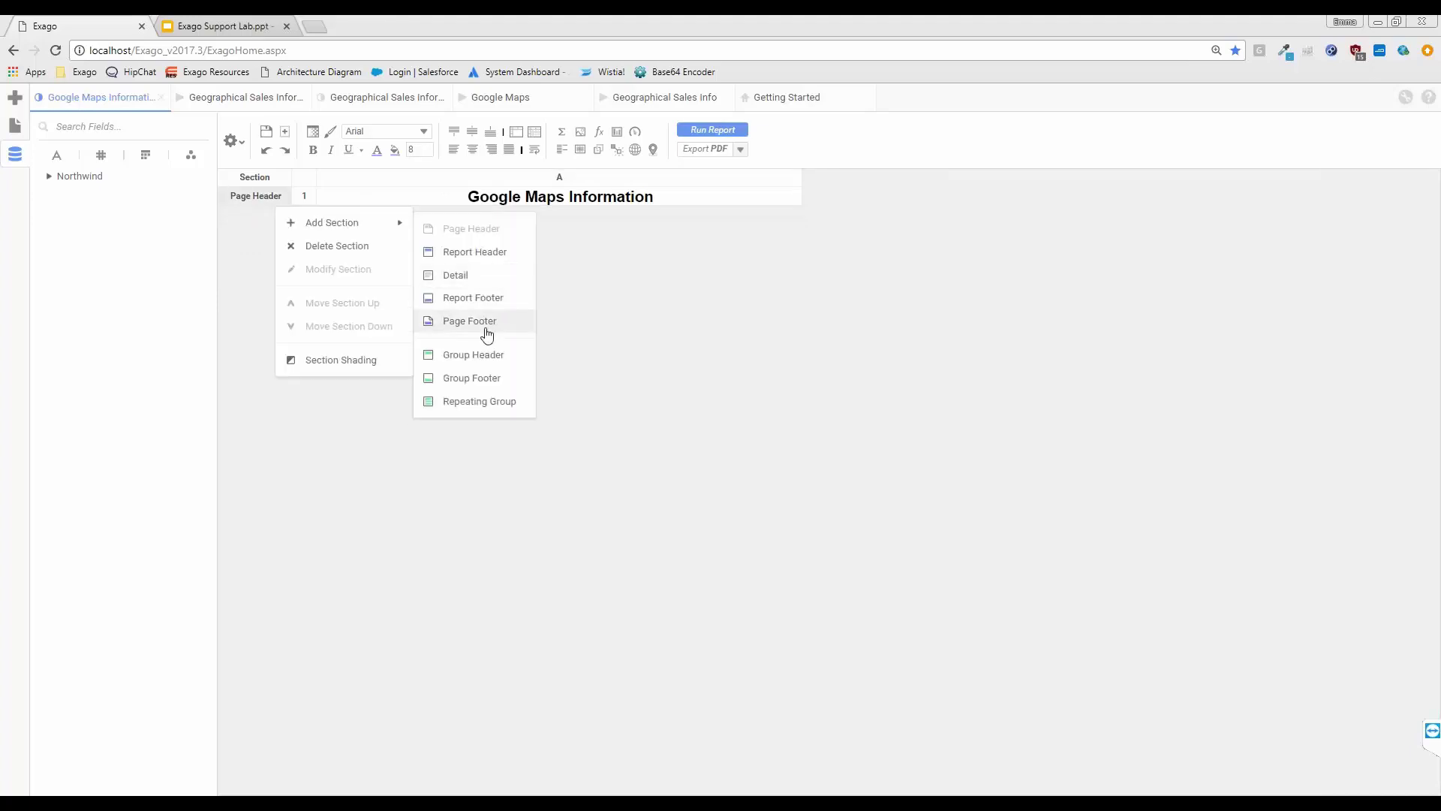
pyautogui.click(477, 298)
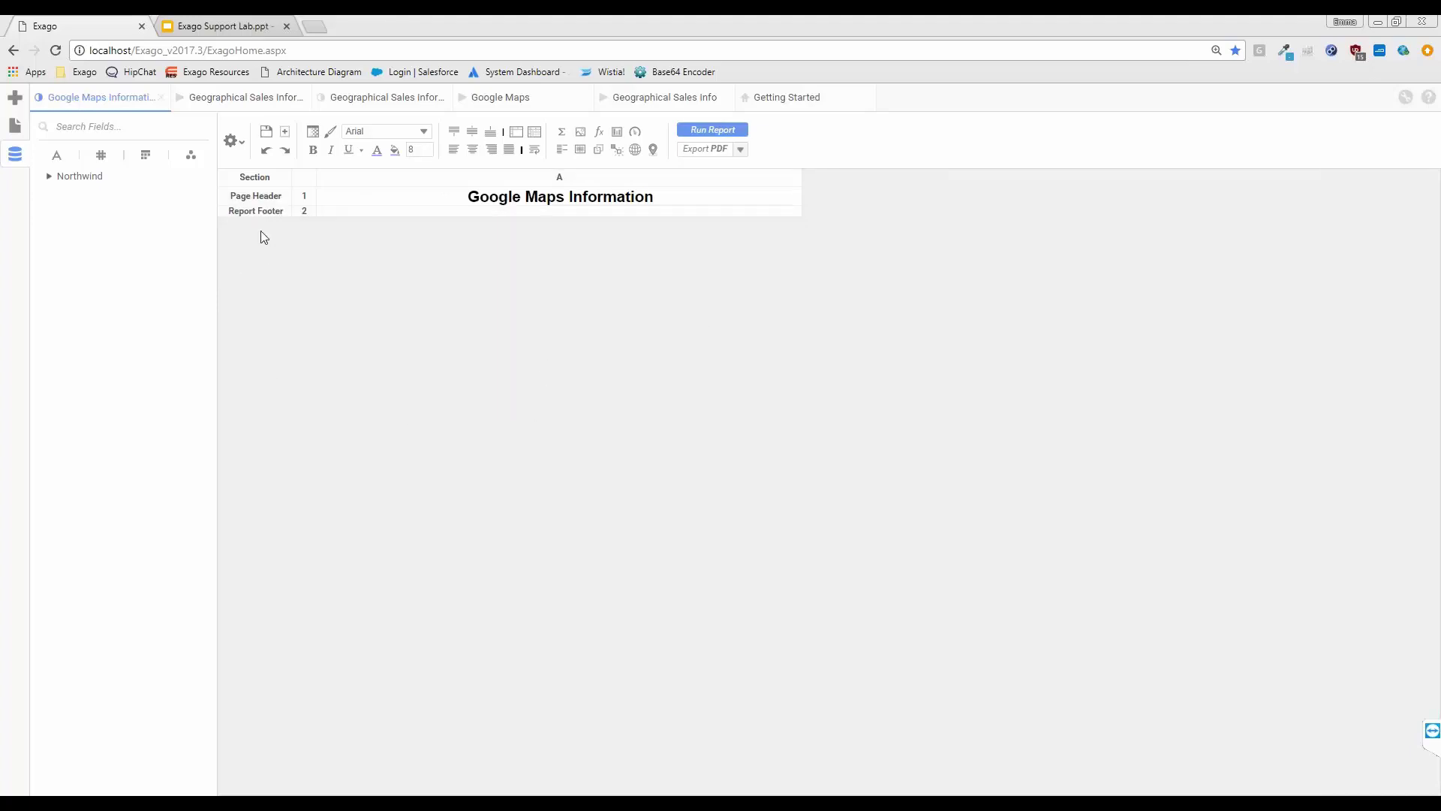
pyautogui.rightClick(272, 213)
pyautogui.moveTo(334, 232)
pyautogui.click(471, 389)
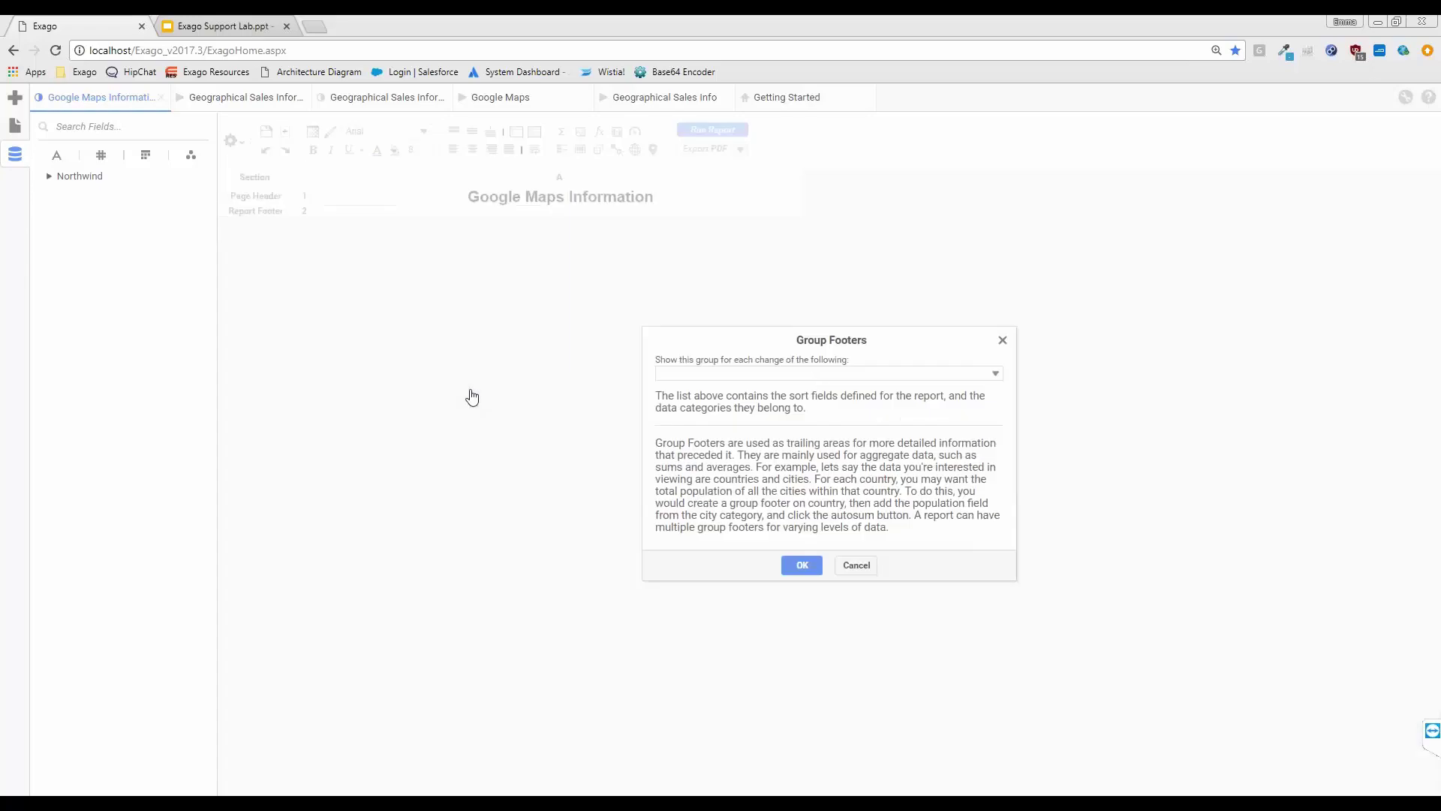
pyautogui.click(810, 376)
pyautogui.click(797, 428)
pyautogui.click(800, 565)
# Enlarge the report footer cell in height and width, and add rows to the Customers.CompanyName footer until it has six.
pyautogui.moveTo(304, 242); pyautogui.dragTo(348, 692)
pyautogui.moveTo(803, 180); pyautogui.dragTo(926, 180)
pyautogui.rightClick(304, 214)
pyautogui.click(390, 255)
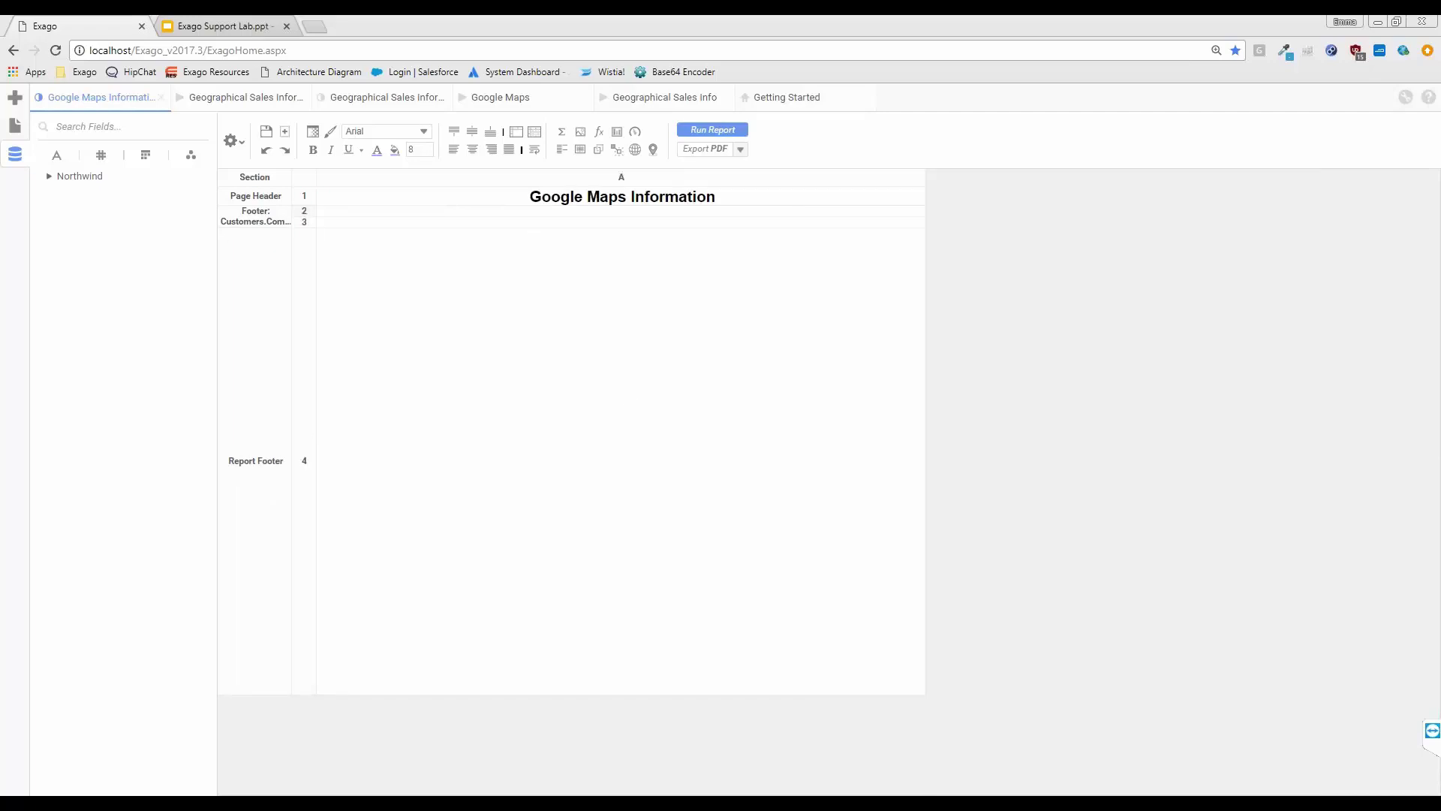
pyautogui.rightClick(313, 230)
pyautogui.click(322, 245)
pyautogui.rightClick(314, 236)
pyautogui.click(318, 253)
pyautogui.rightClick(313, 236)
pyautogui.click(322, 247)
pyautogui.rightClick(308, 250)
pyautogui.click(327, 261)
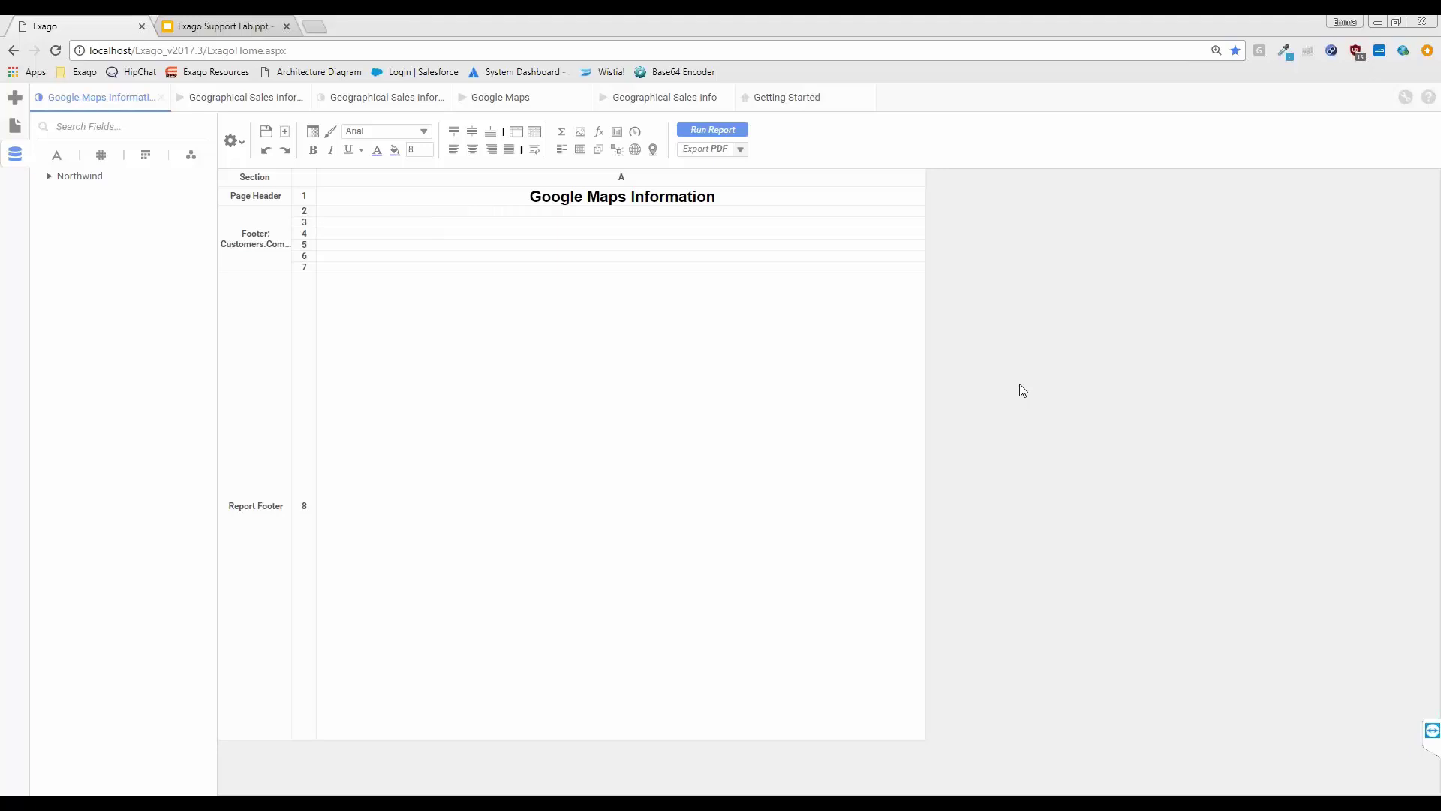
pyautogui.click(647, 441)
pyautogui.click(654, 152)
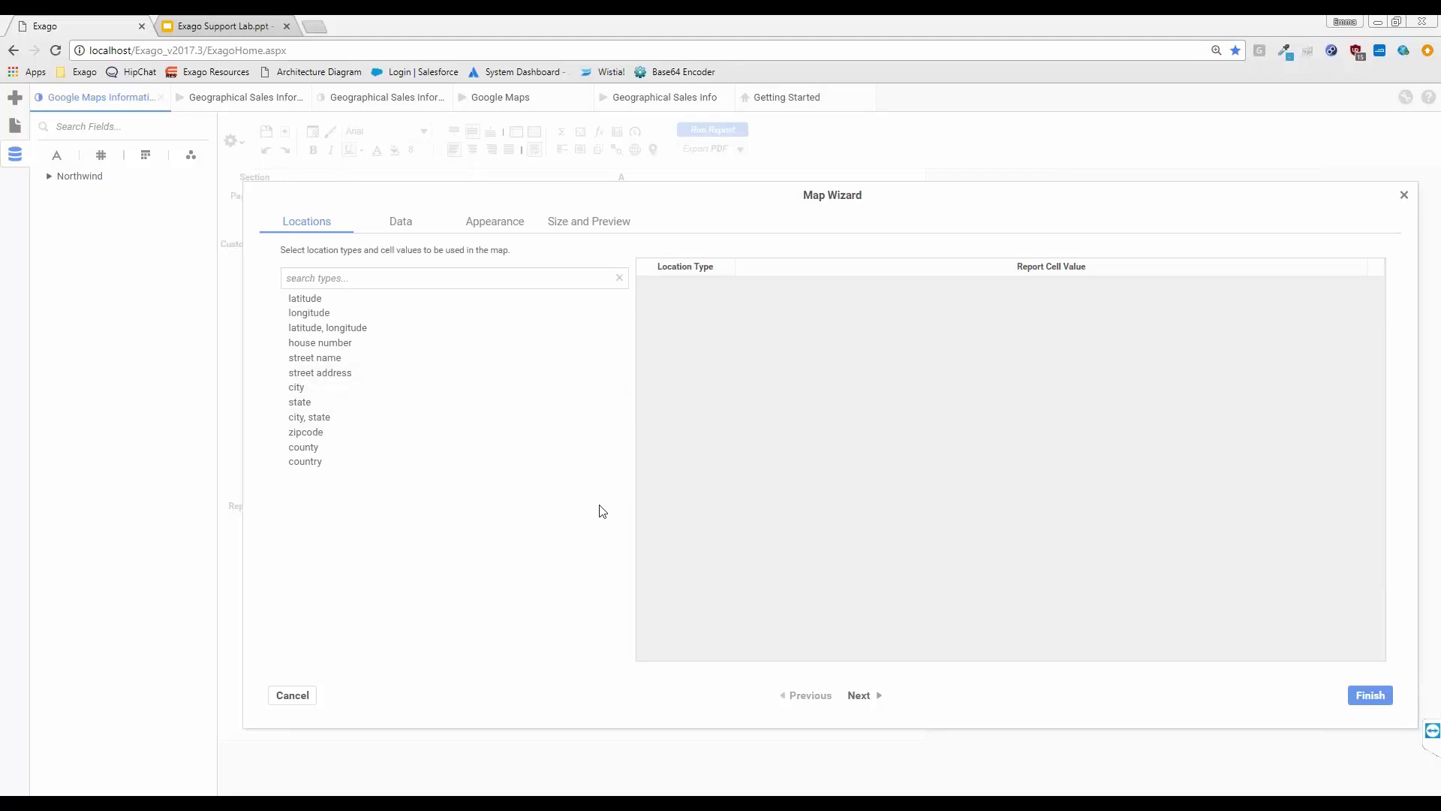
pyautogui.click(291, 695)
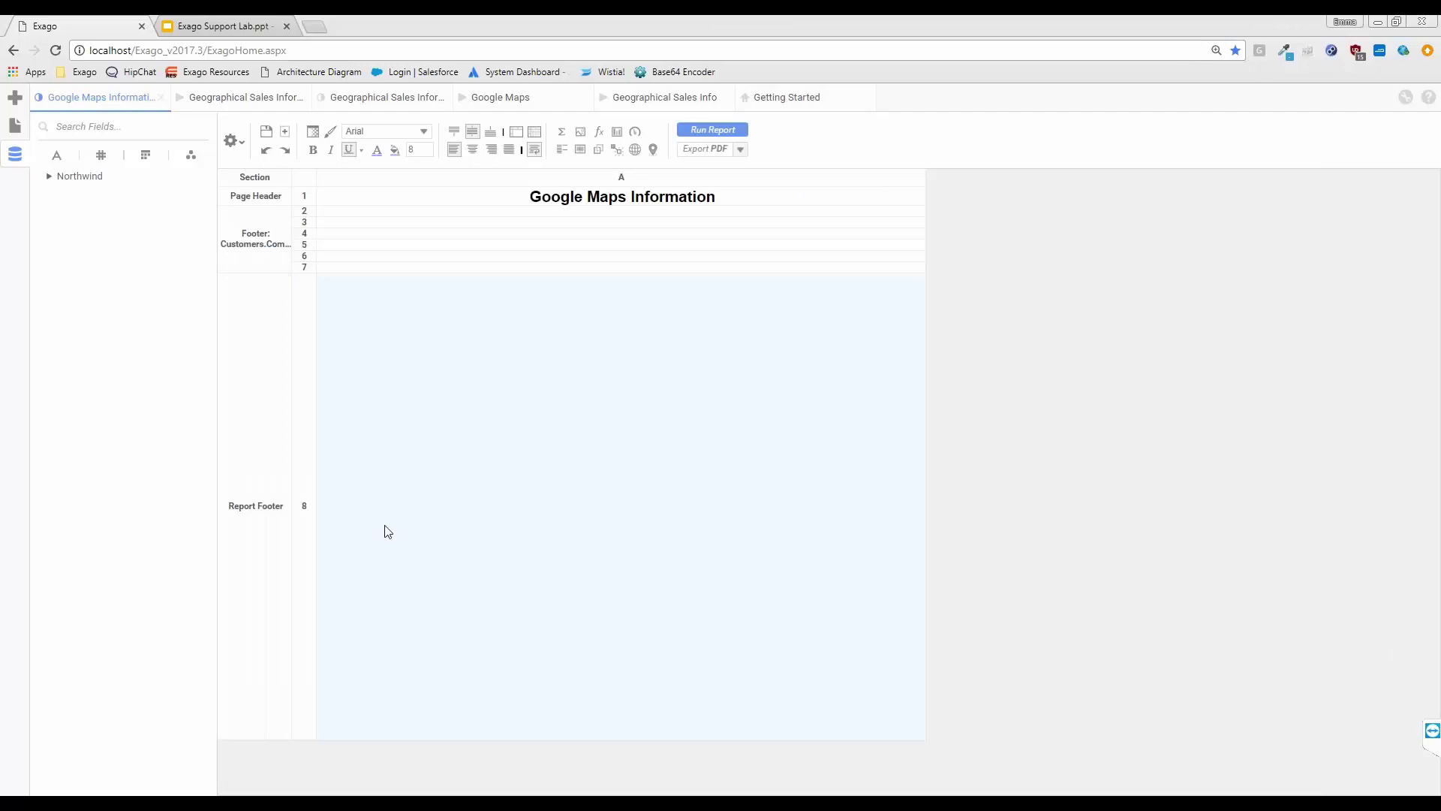
# Place Customers Country, Region, PostalCode, City and Address in group footer rows 2 to 6, and insert another row after row 7.
pyautogui.click(88, 179)
pyautogui.click(90, 196)
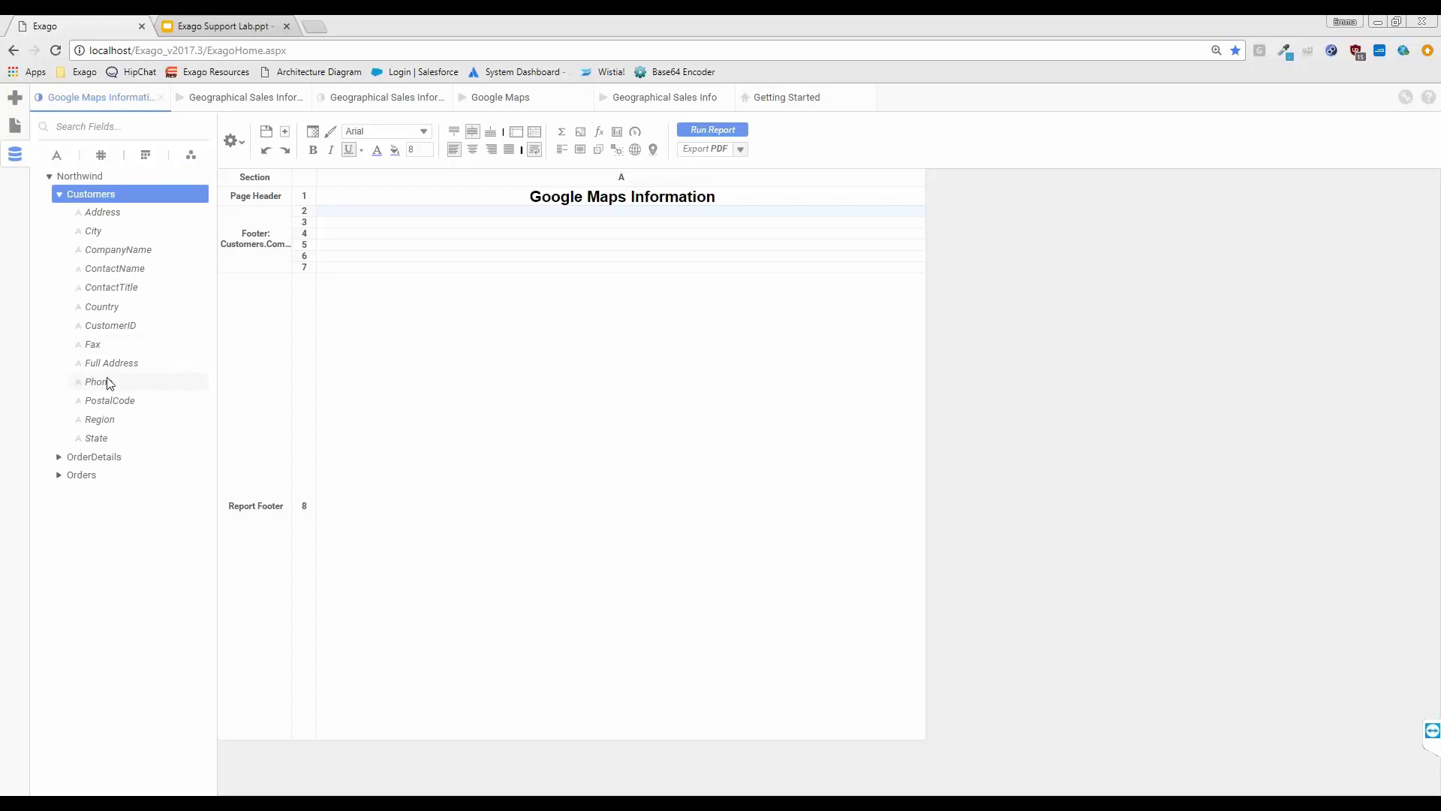
pyautogui.moveTo(111, 307); pyautogui.dragTo(337, 218)
pyautogui.moveTo(113, 419); pyautogui.dragTo(344, 227)
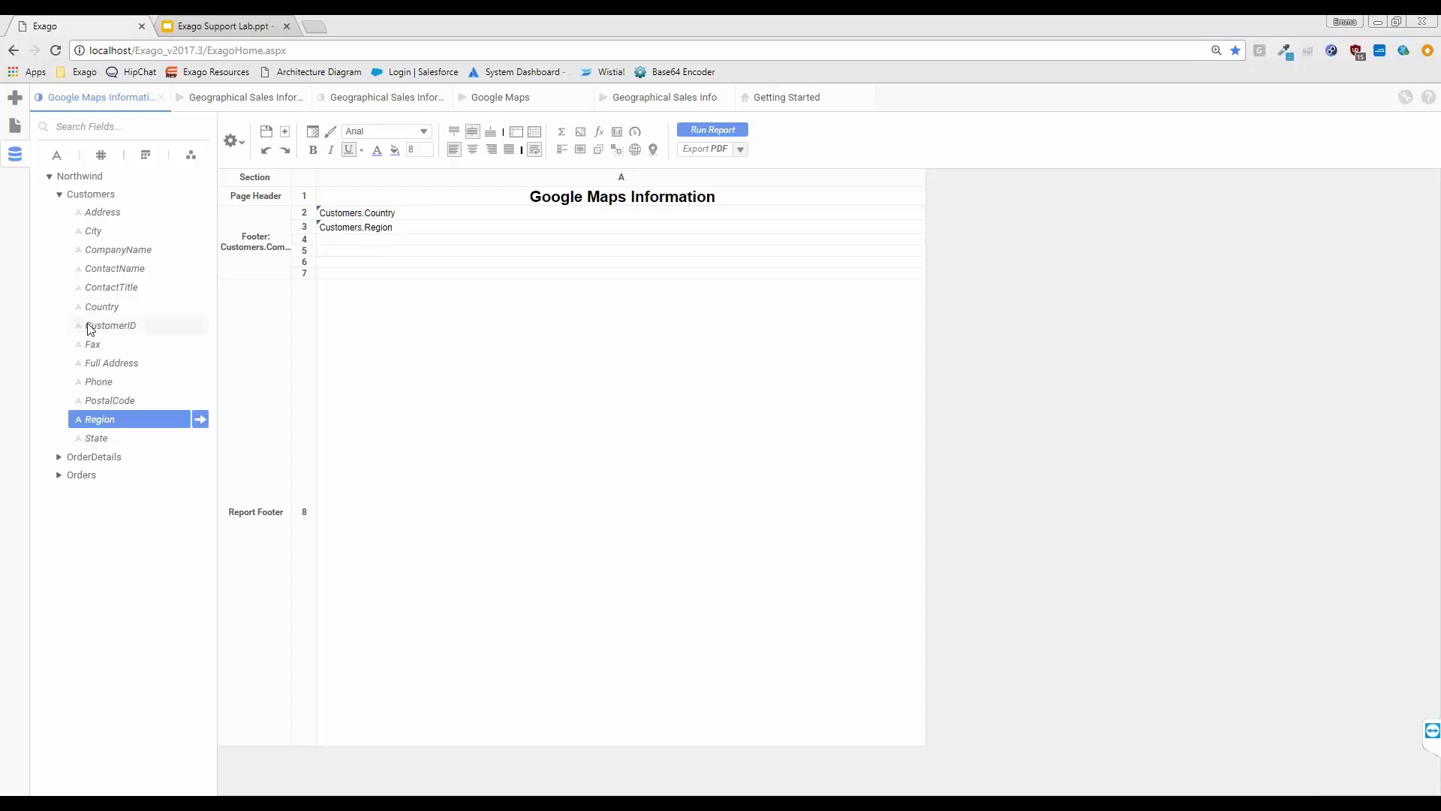
pyautogui.moveTo(111, 400); pyautogui.dragTo(364, 242)
pyautogui.moveTo(123, 233); pyautogui.dragTo(365, 268)
pyautogui.moveTo(142, 212); pyautogui.dragTo(385, 274)
pyautogui.rightClick(304, 280)
pyautogui.click(351, 302)
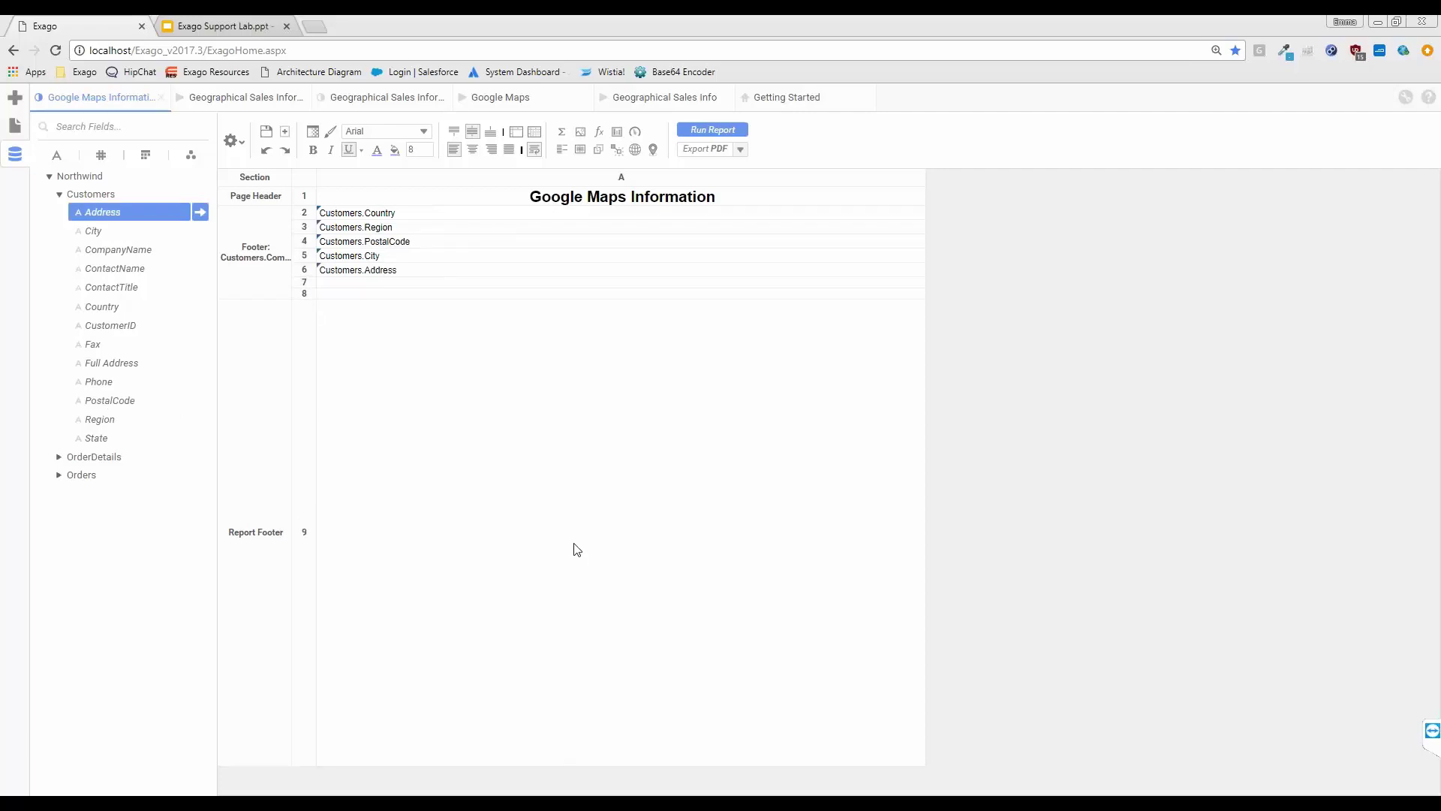
# Place OrderDetails OrderID in row 7 and OrderDetails Revenue in row 8 of the Customers.CompanyName group footer.
pyautogui.click(380, 283)
pyautogui.click(59, 194)
pyautogui.click(58, 212)
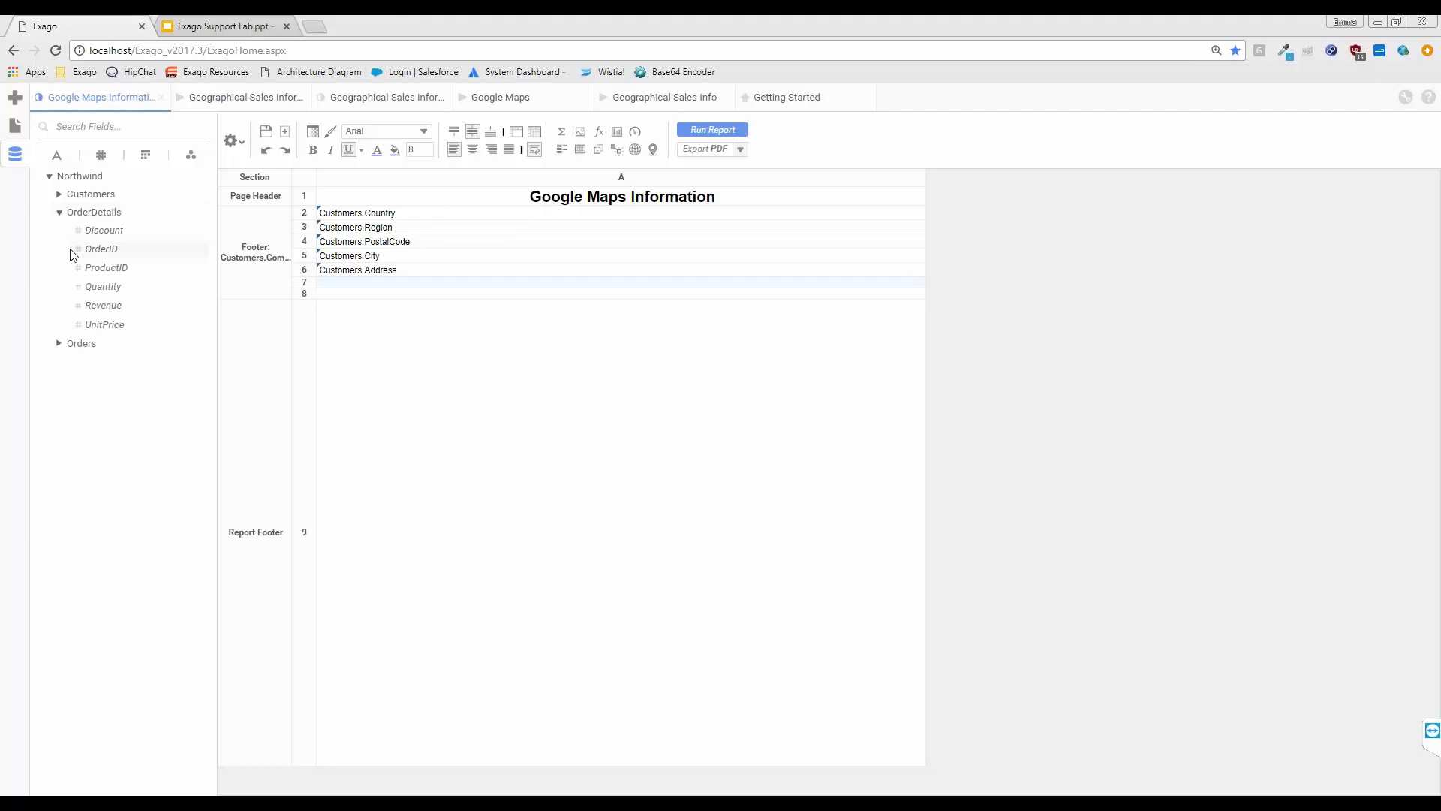
pyautogui.moveTo(89, 249); pyautogui.dragTo(342, 283)
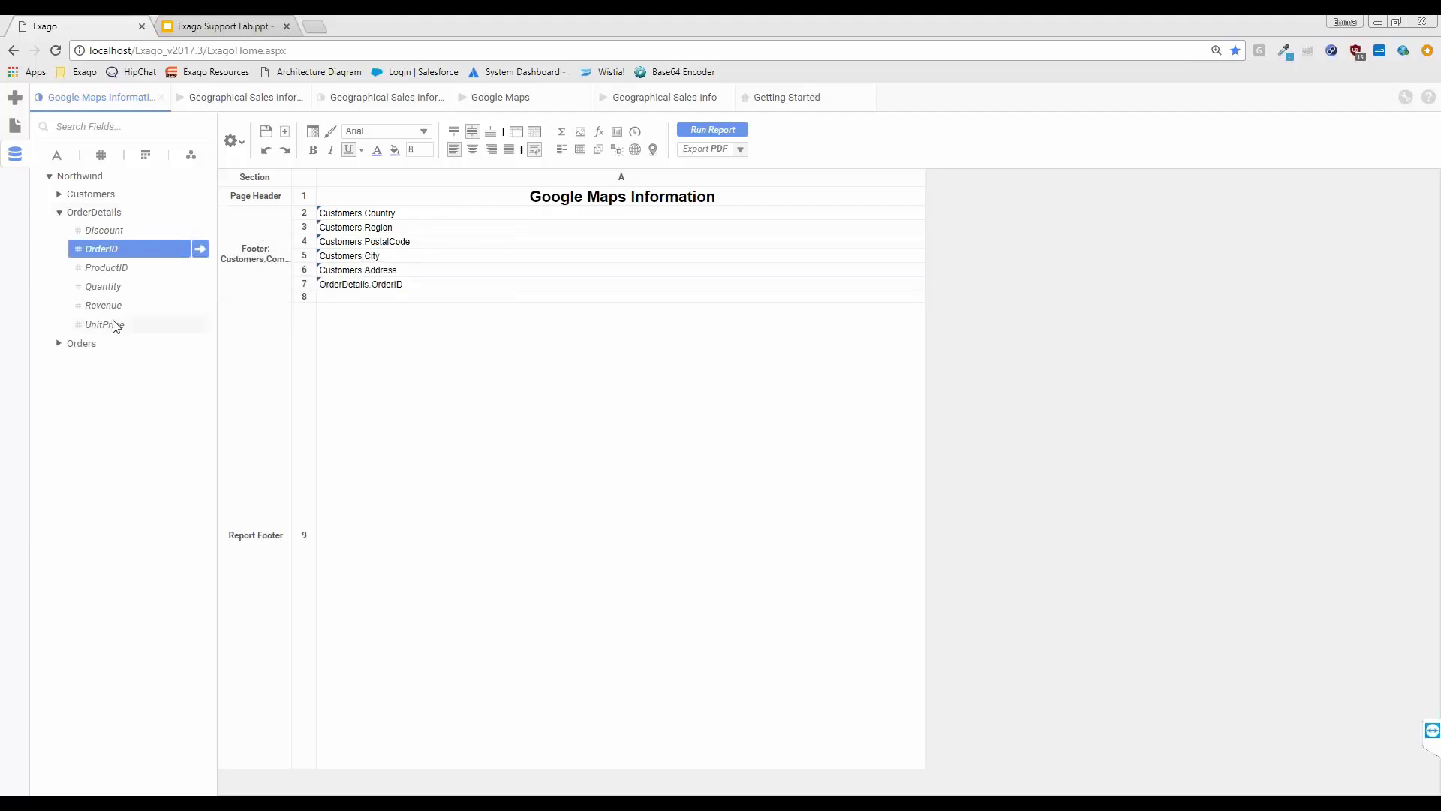
pyautogui.moveTo(104, 305); pyautogui.dragTo(322, 300)
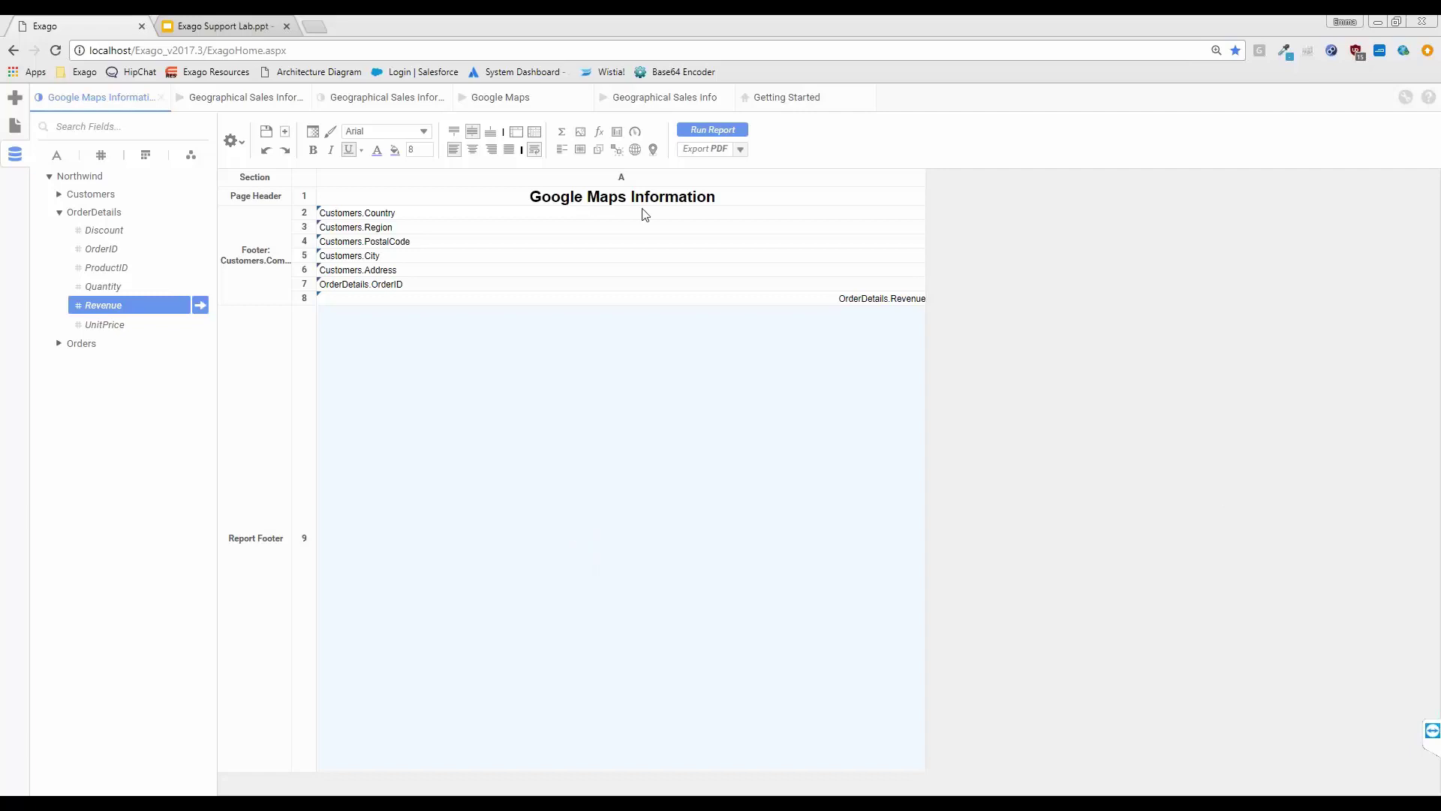
# Insert a map in the report footer cell and add country, street address, state, city and zipcode as its location types.
pyautogui.click(656, 151)
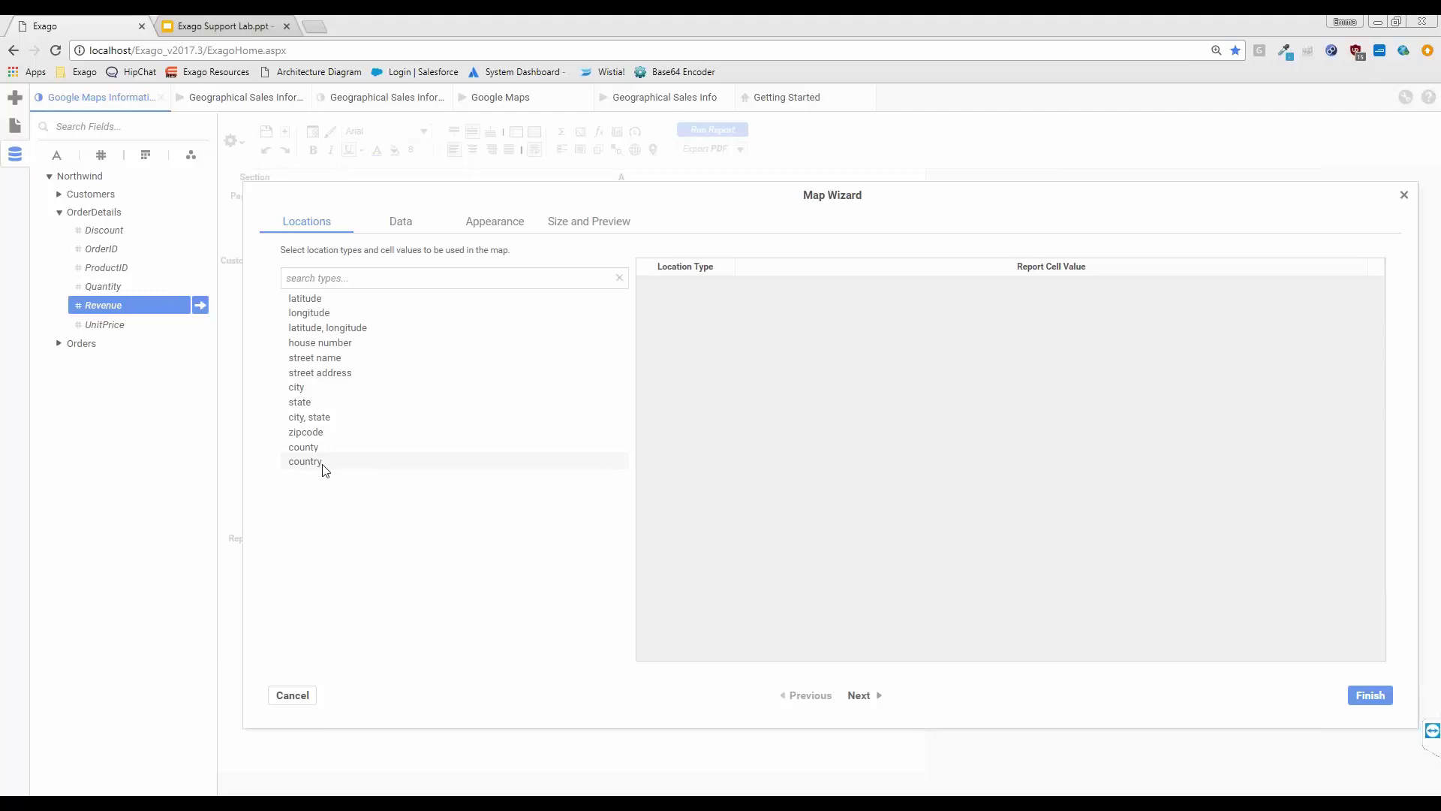
pyautogui.moveTo(323, 462); pyautogui.dragTo(803, 296)
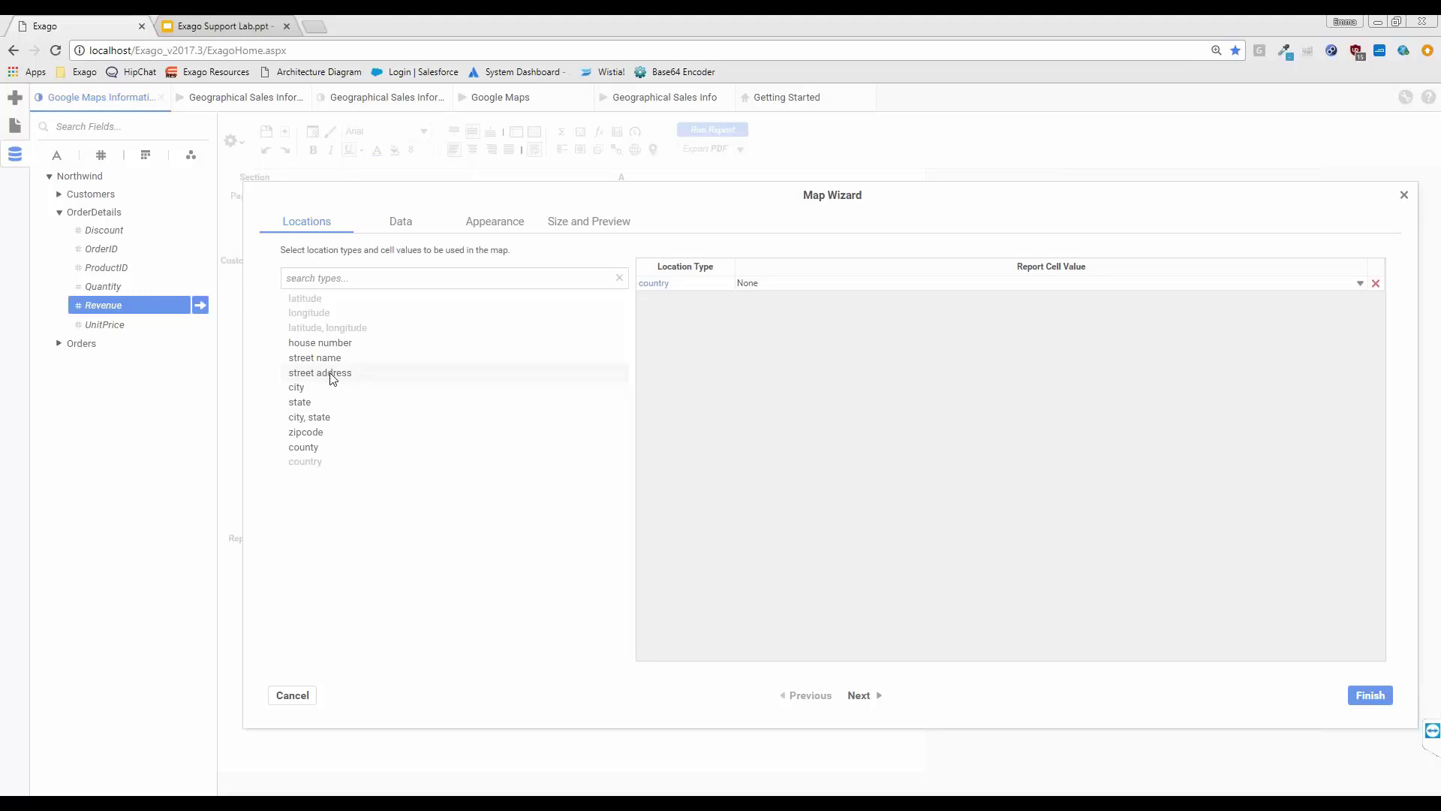
pyautogui.moveTo(330, 374); pyautogui.dragTo(779, 373)
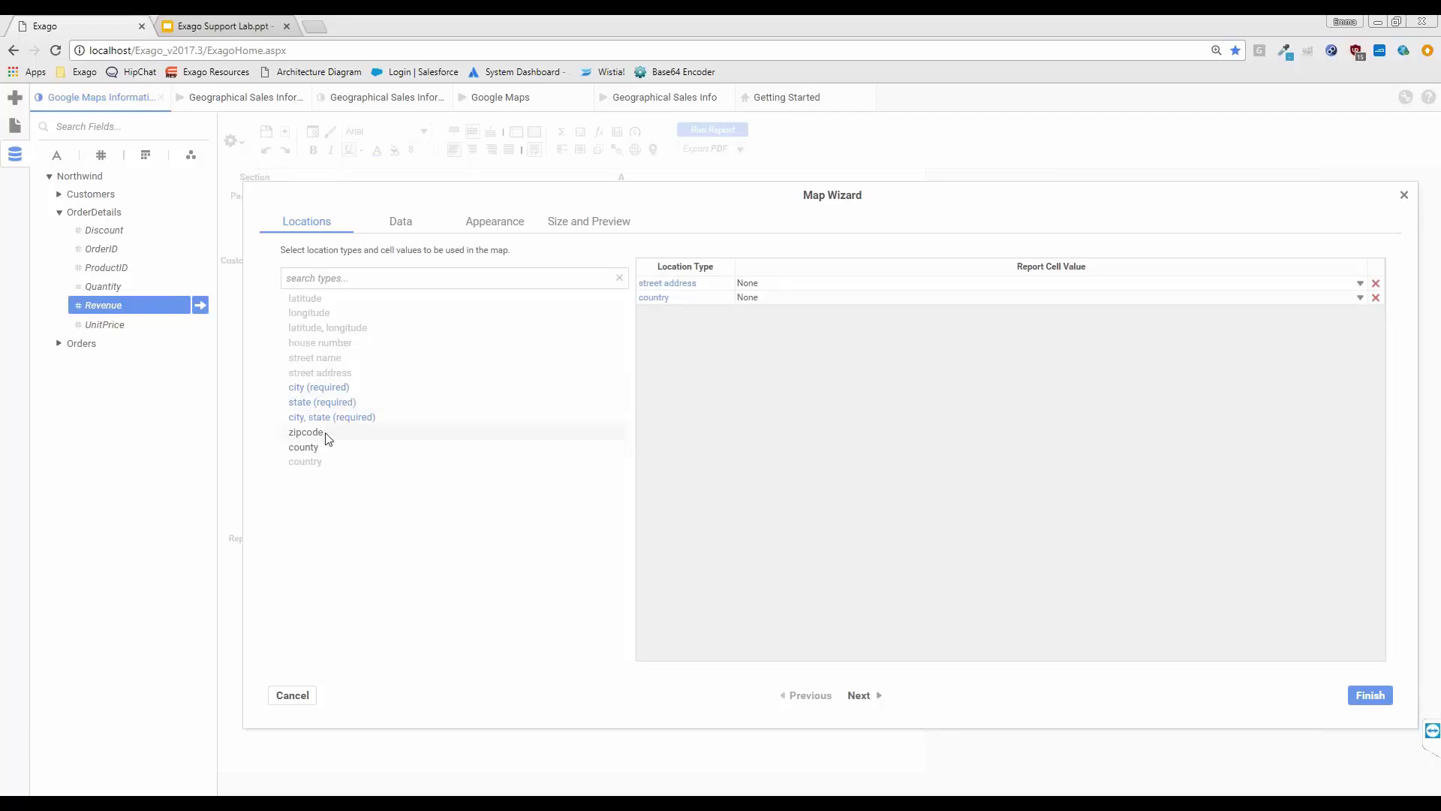
pyautogui.click(332, 402)
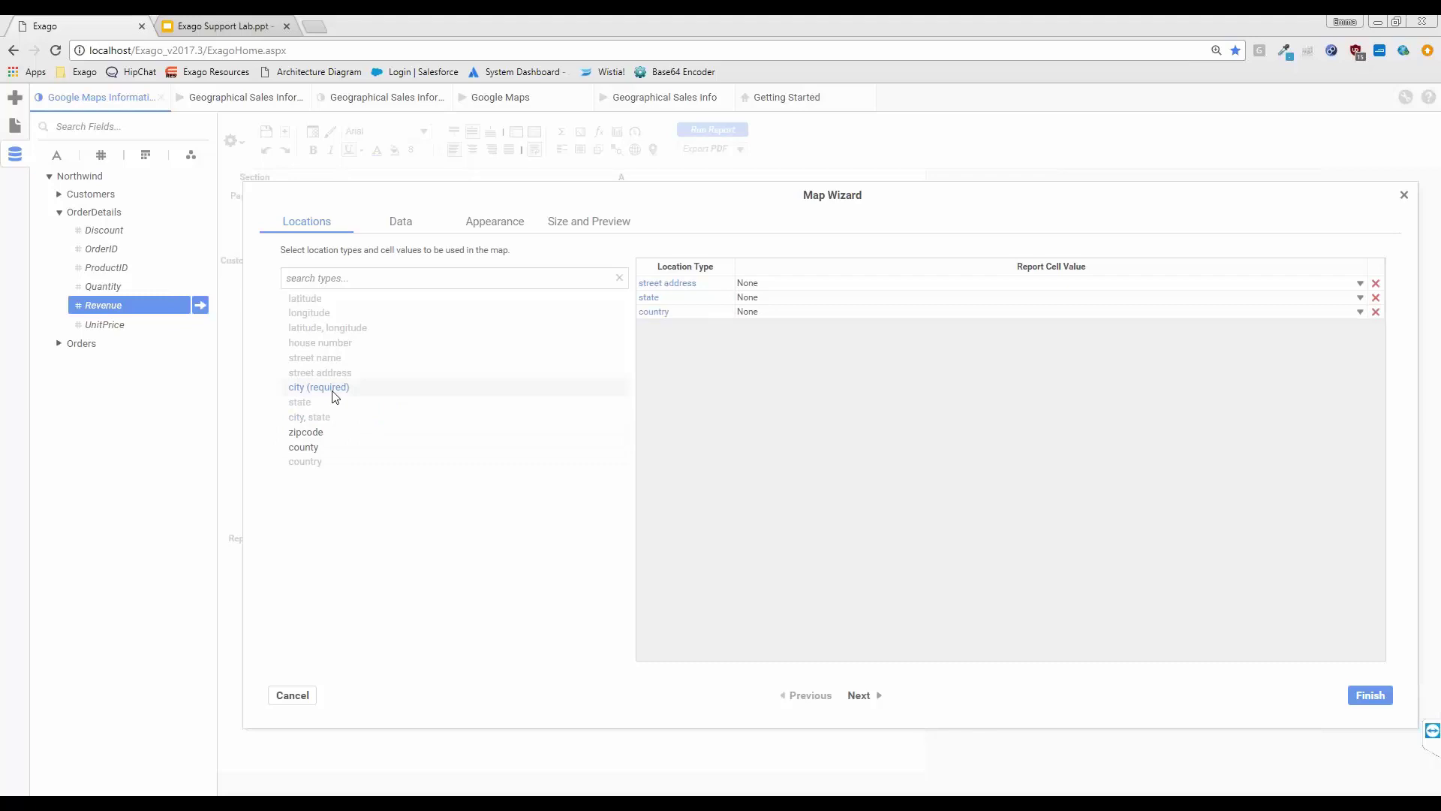
pyautogui.click(331, 388)
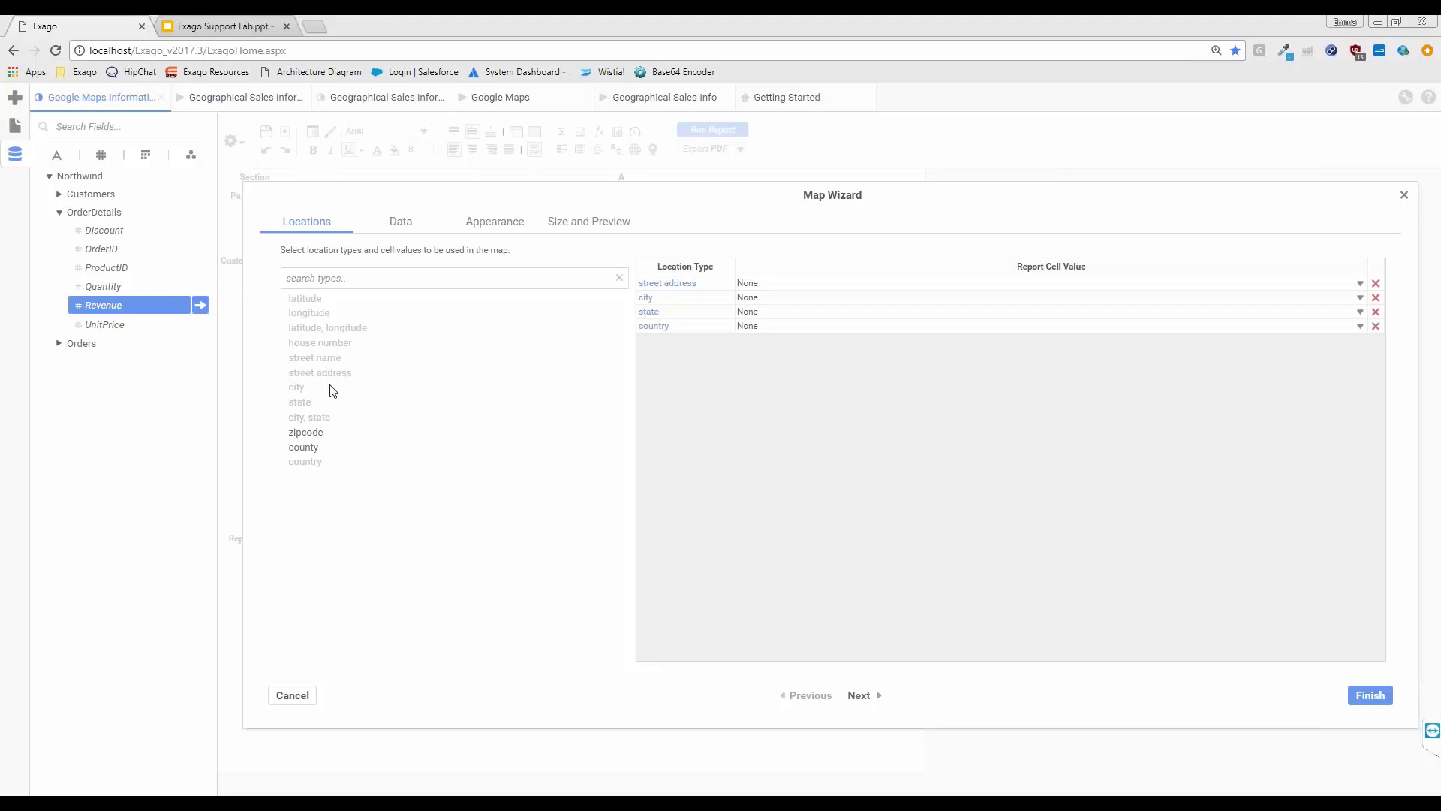
pyautogui.click(325, 432)
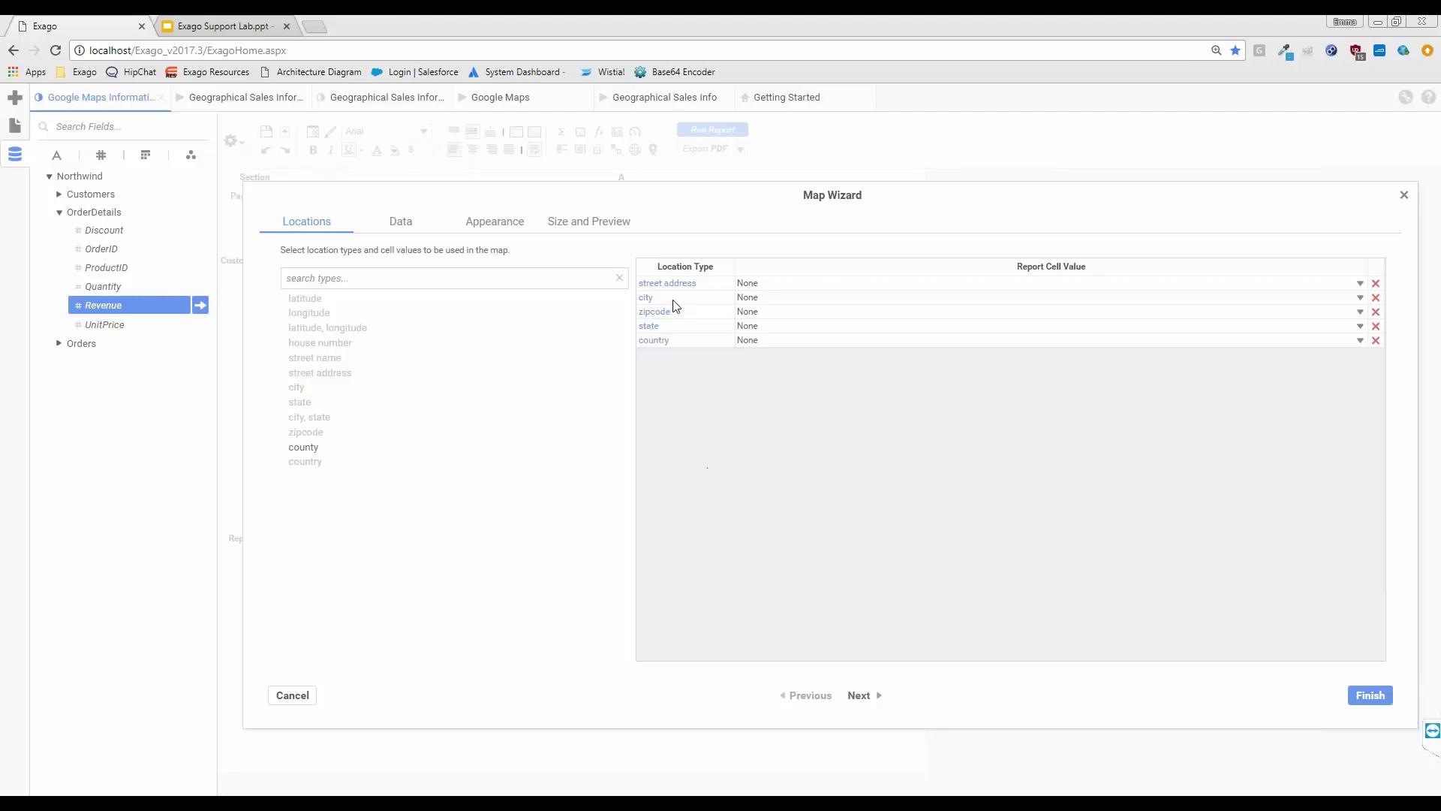
# Assign Customers Address, City, PostalCode, Region and Country to the street address, city, zipcode, state and country location types.
pyautogui.click(771, 283)
pyautogui.click(797, 349)
pyautogui.click(760, 296)
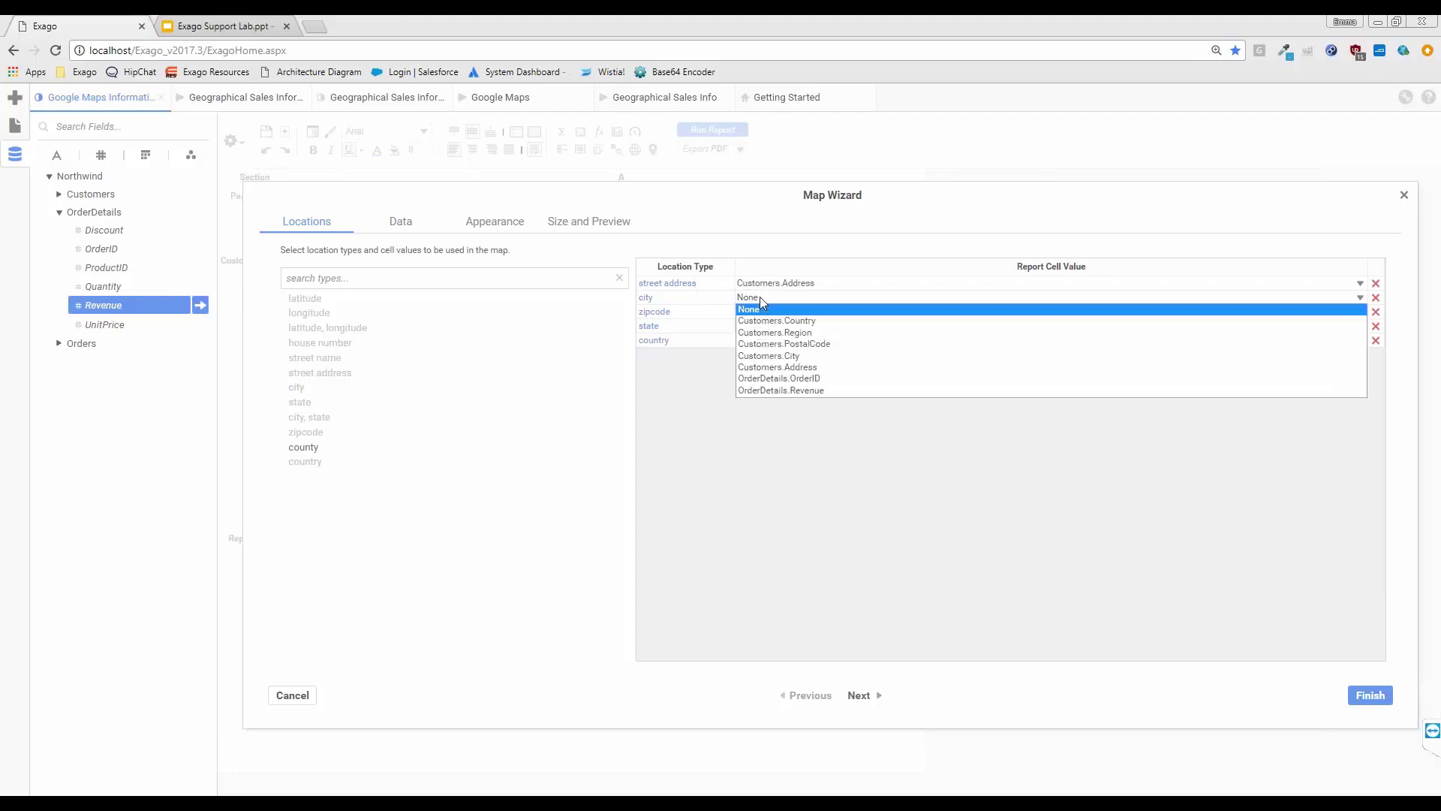
pyautogui.click(778, 335)
pyautogui.click(770, 312)
pyautogui.click(796, 359)
pyautogui.click(762, 330)
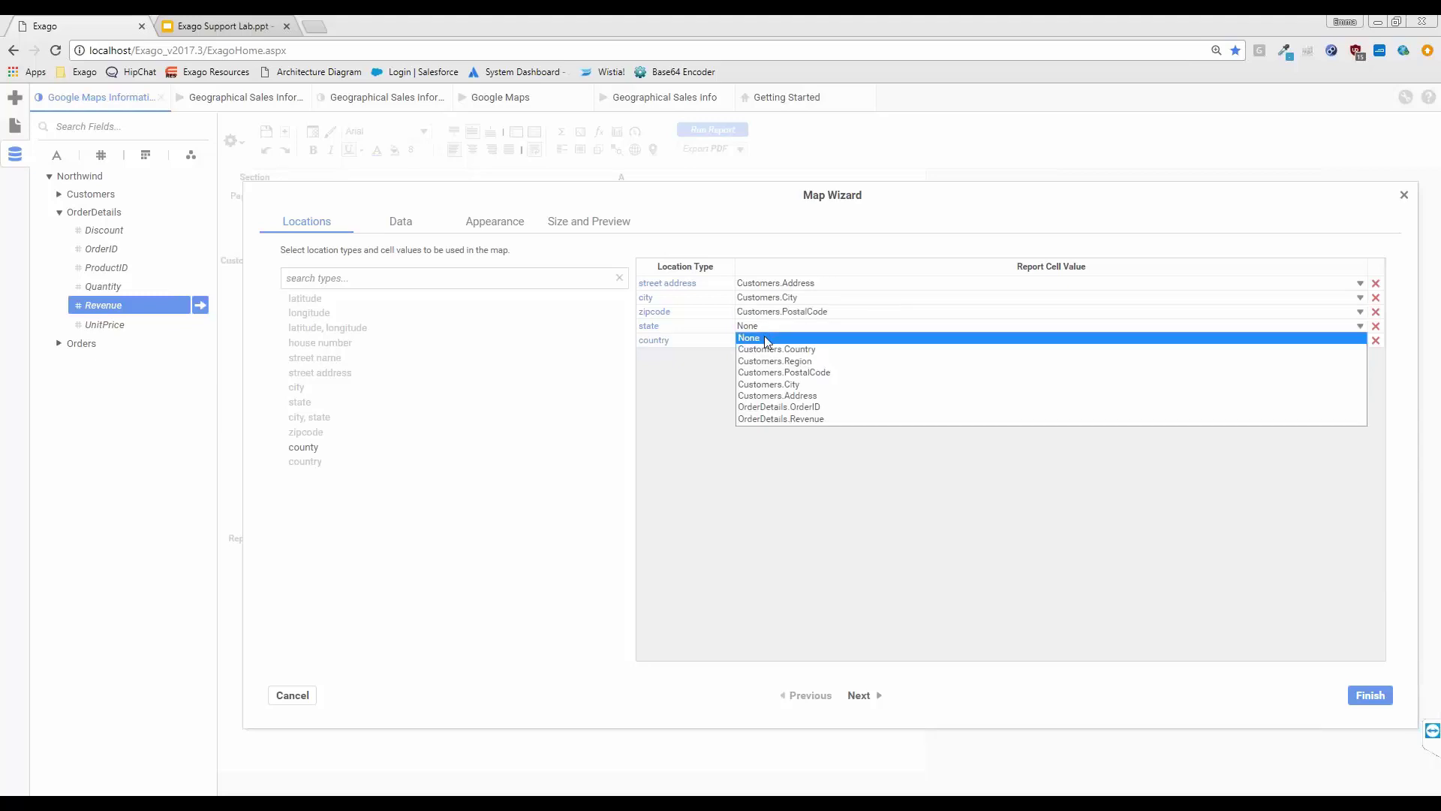
pyautogui.click(773, 360)
pyautogui.click(767, 339)
pyautogui.click(773, 364)
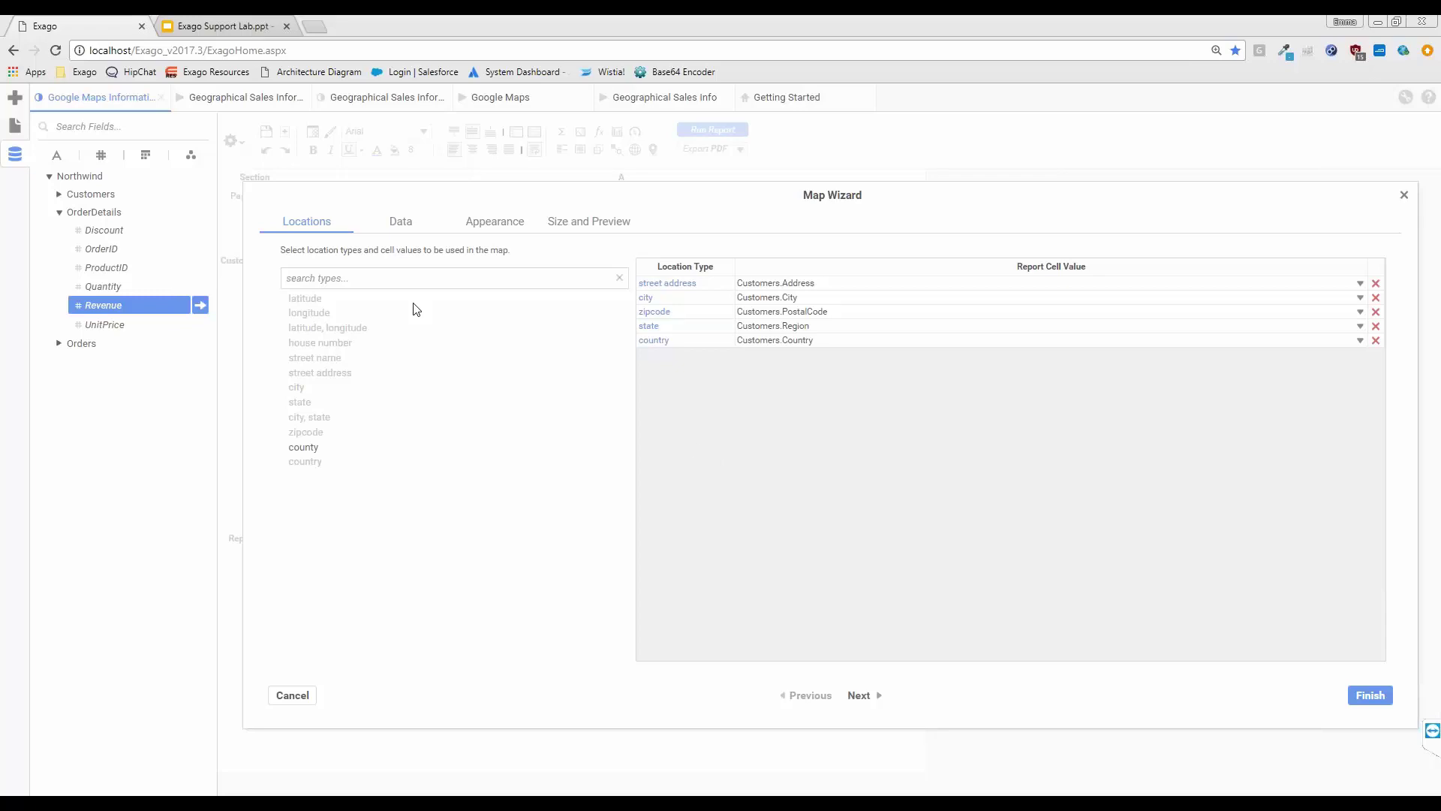
# Add five rows to the map's metrics and delete four of them so that two remain.
pyautogui.click(401, 220)
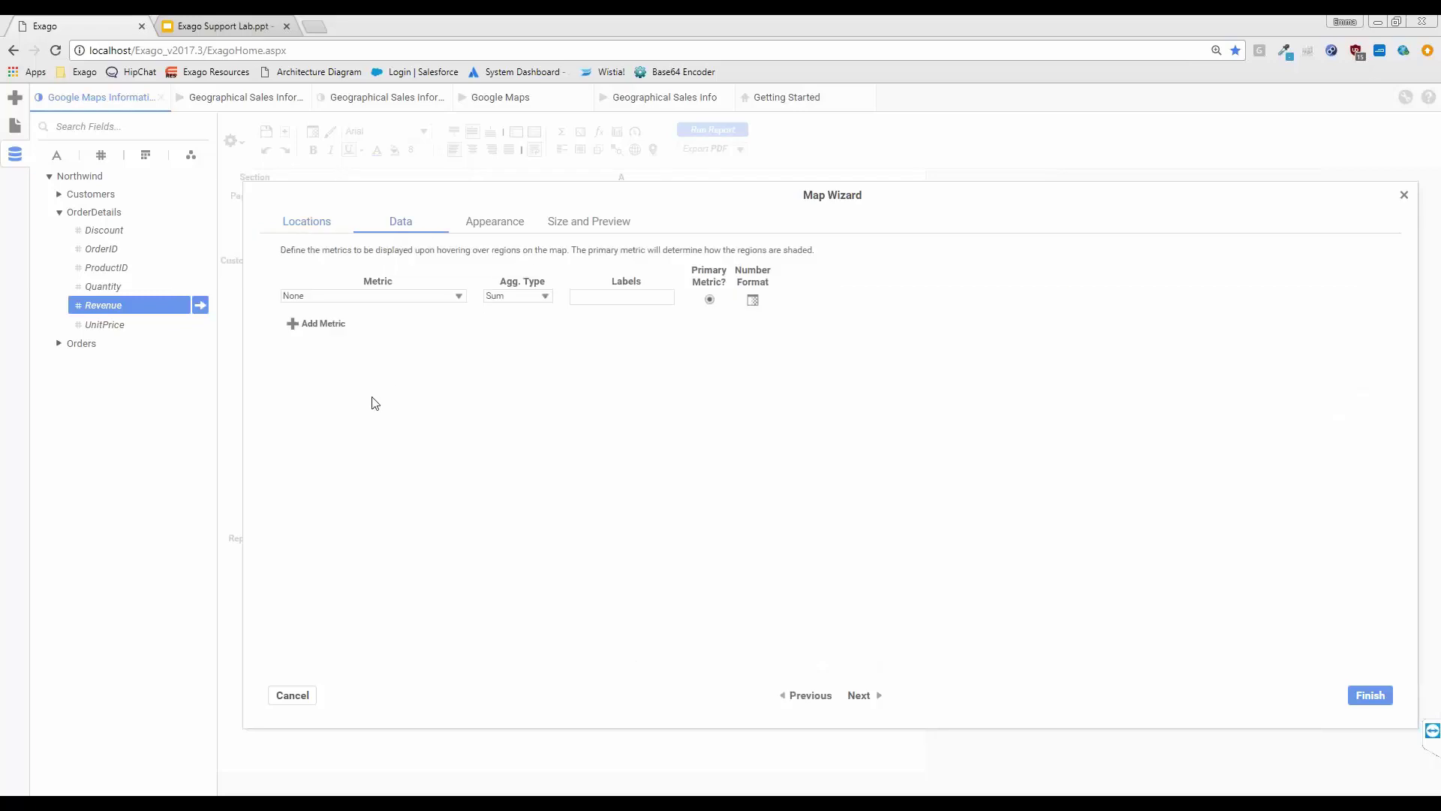
pyautogui.click(321, 324)
pyautogui.click(319, 347)
pyautogui.click(319, 372)
pyautogui.click(319, 397)
pyautogui.click(319, 422)
pyautogui.click(784, 299)
pyautogui.click(784, 300)
pyautogui.click(785, 300)
pyautogui.click(784, 299)
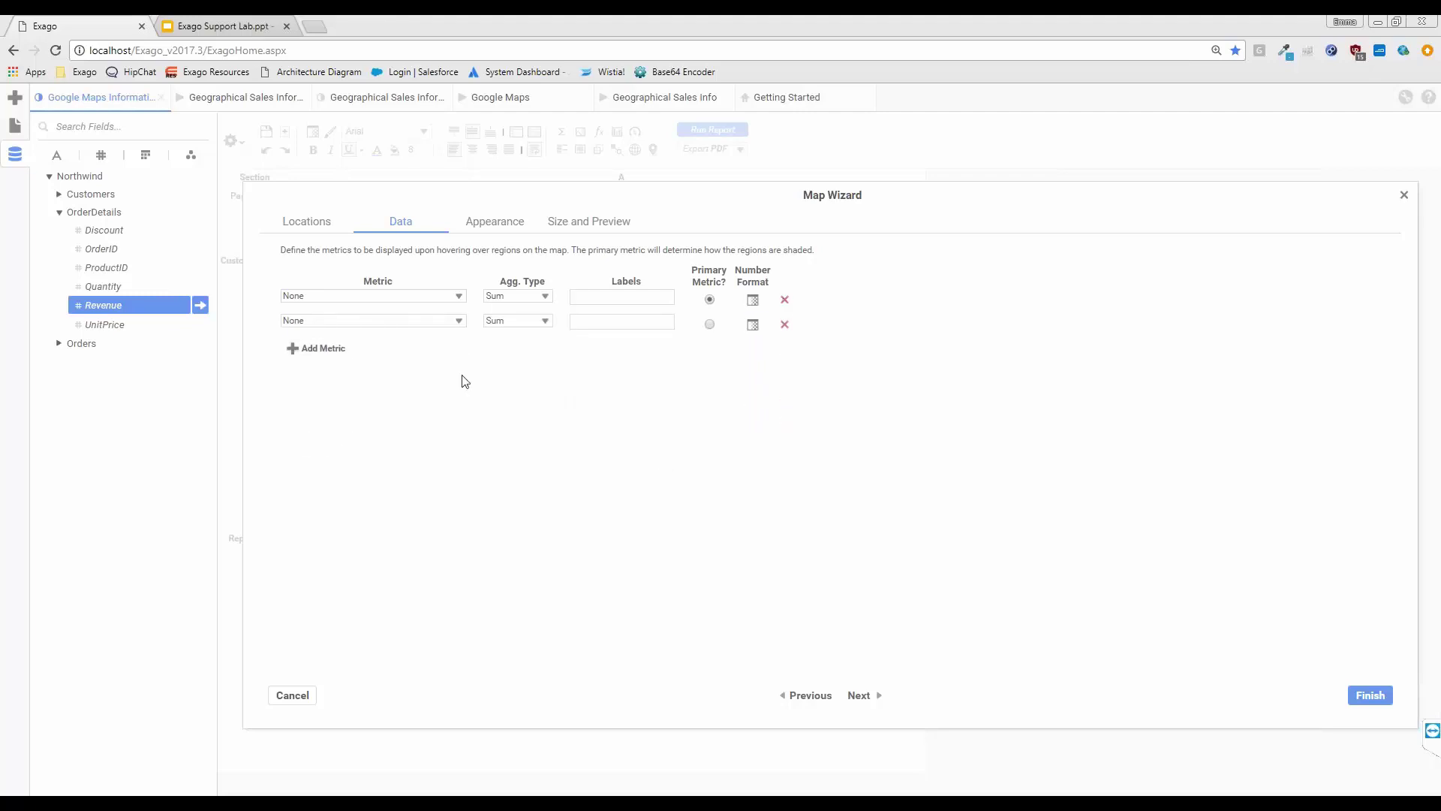
# Set the metrics to OrderDetails.OrderID and OrderDetails.Revenue, and aggregate the OrderID metric by Distinct Count.
pyautogui.click(459, 296)
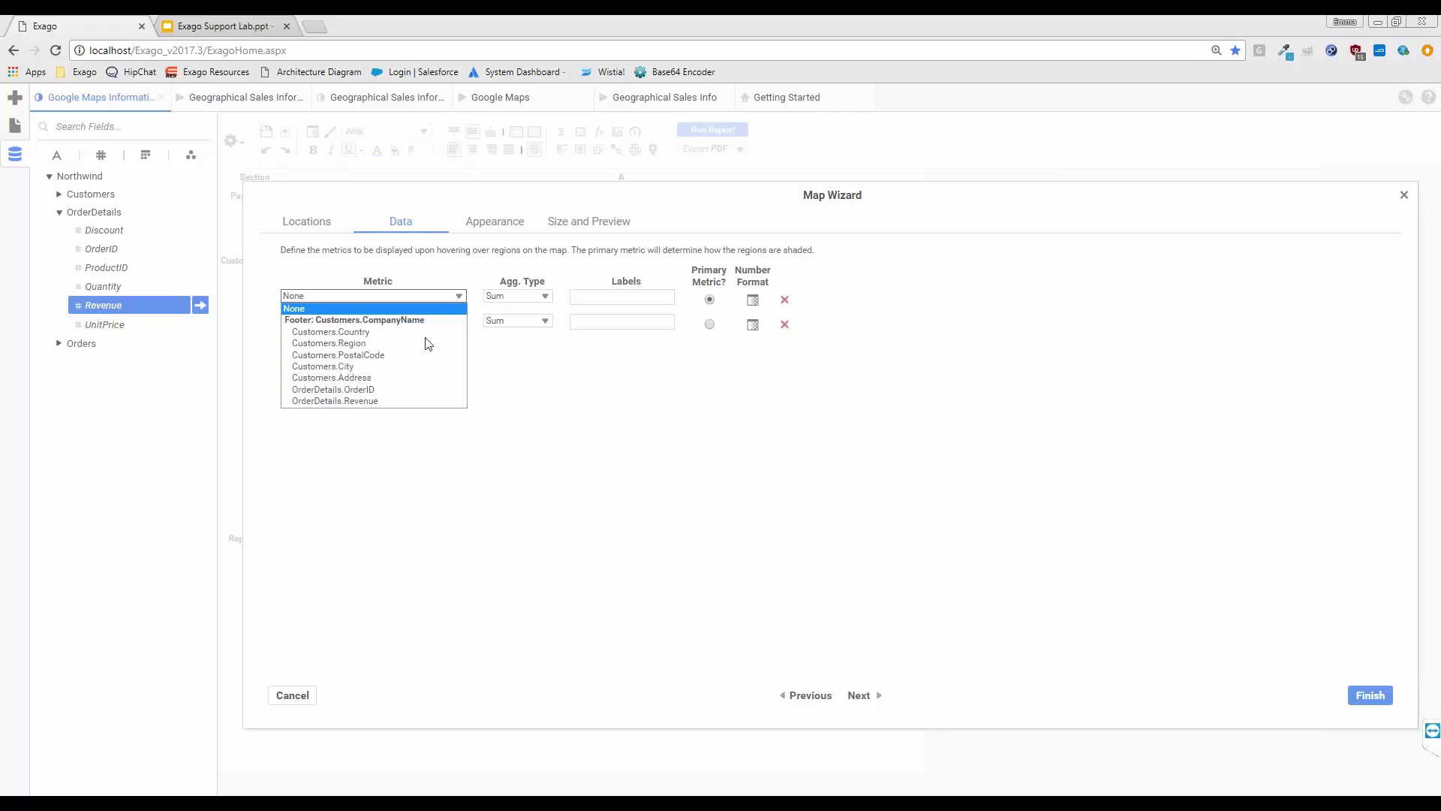
pyautogui.click(390, 389)
pyautogui.click(461, 324)
pyautogui.click(385, 427)
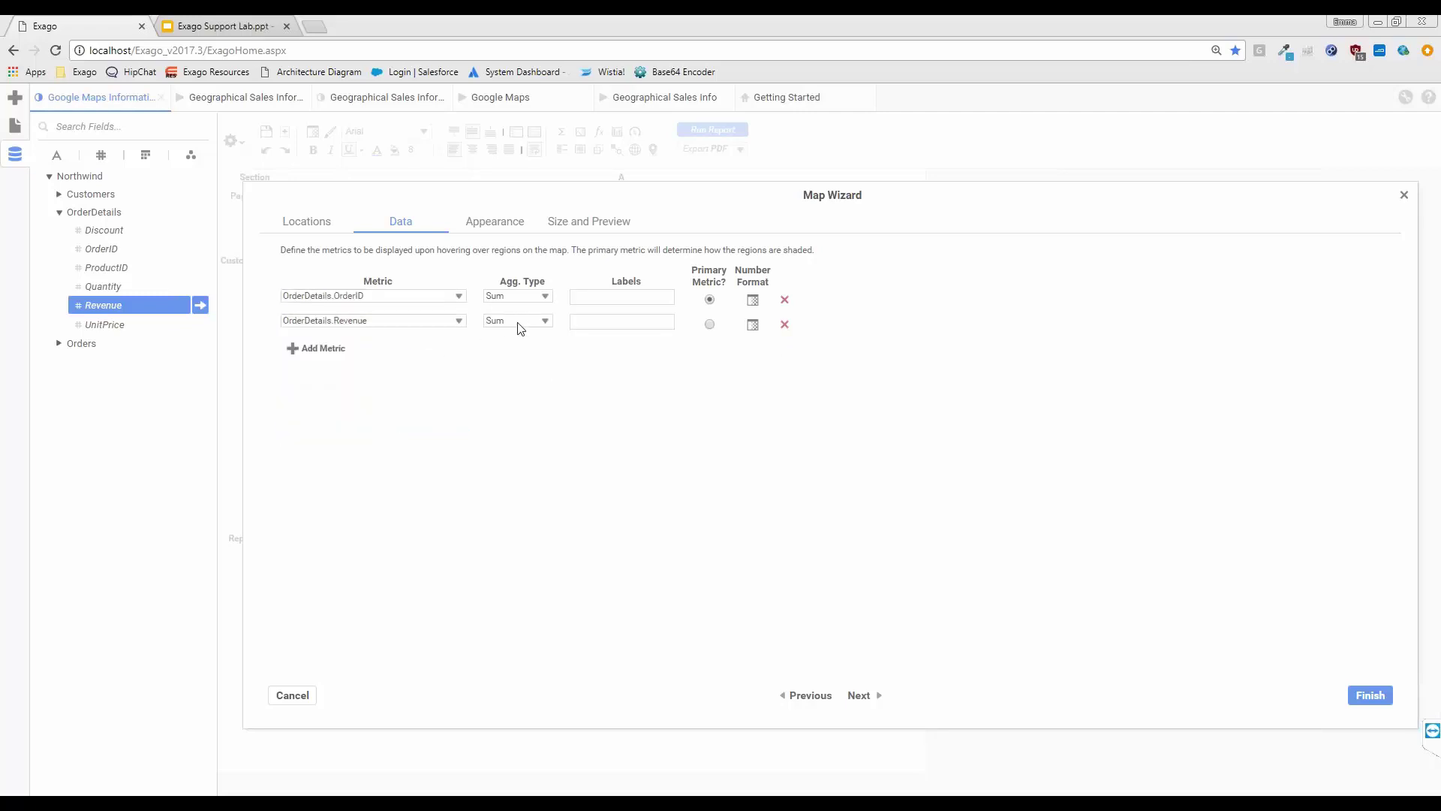
pyautogui.click(524, 296)
pyautogui.click(515, 343)
# Label the OrderID metric "Number of Orders" and the Revenue metric "Total Revenue".
pyautogui.press('Tab')
pyautogui.write('Number of Orders')
pyautogui.click(605, 325)
pyautogui.write('Total Revenue')
pyautogui.click(790, 481)
# Format the Total Revenue metric's numbers with a 1000 separator and the $ currency symbol.
pyautogui.click(754, 326)
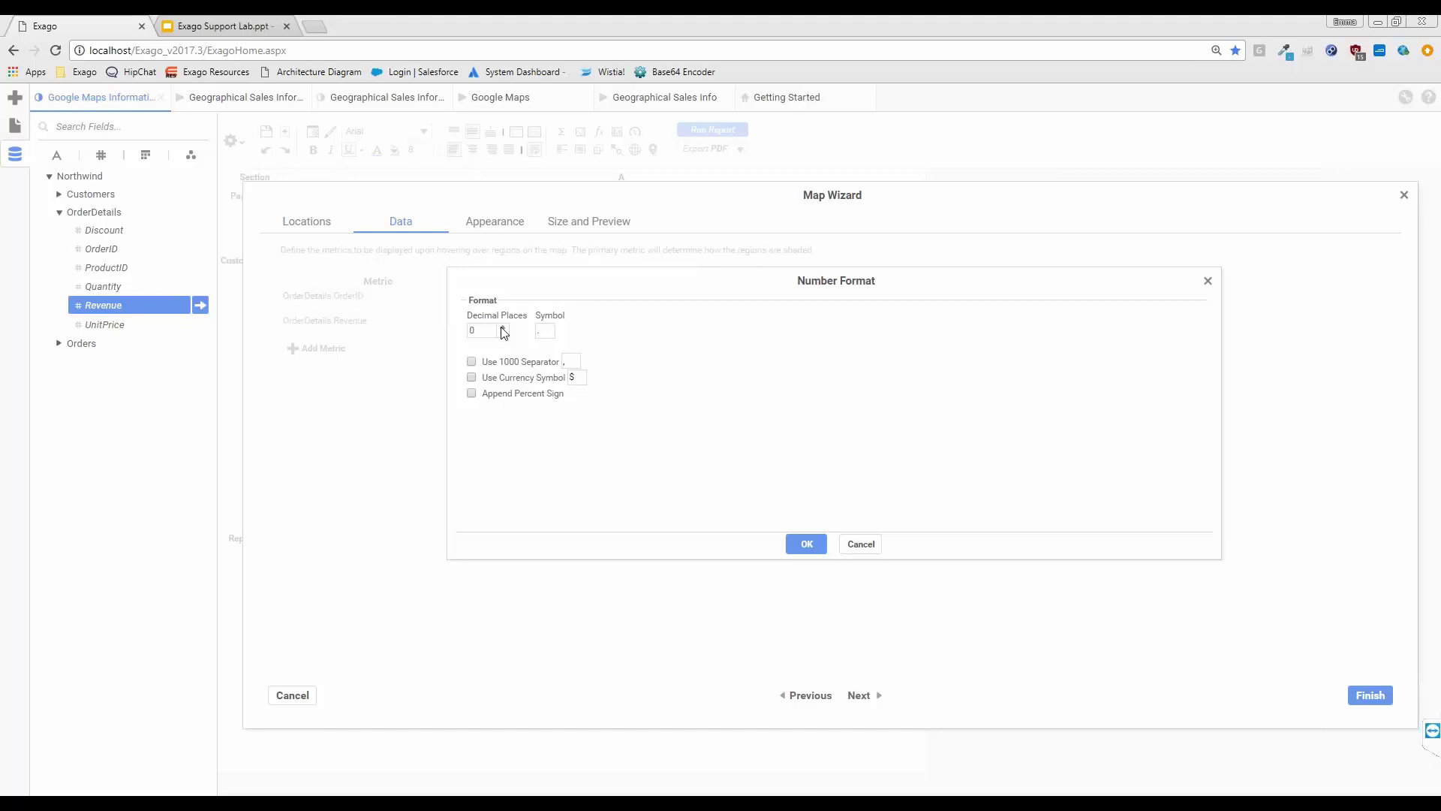
pyautogui.click(471, 362)
pyautogui.click(472, 378)
pyautogui.click(807, 548)
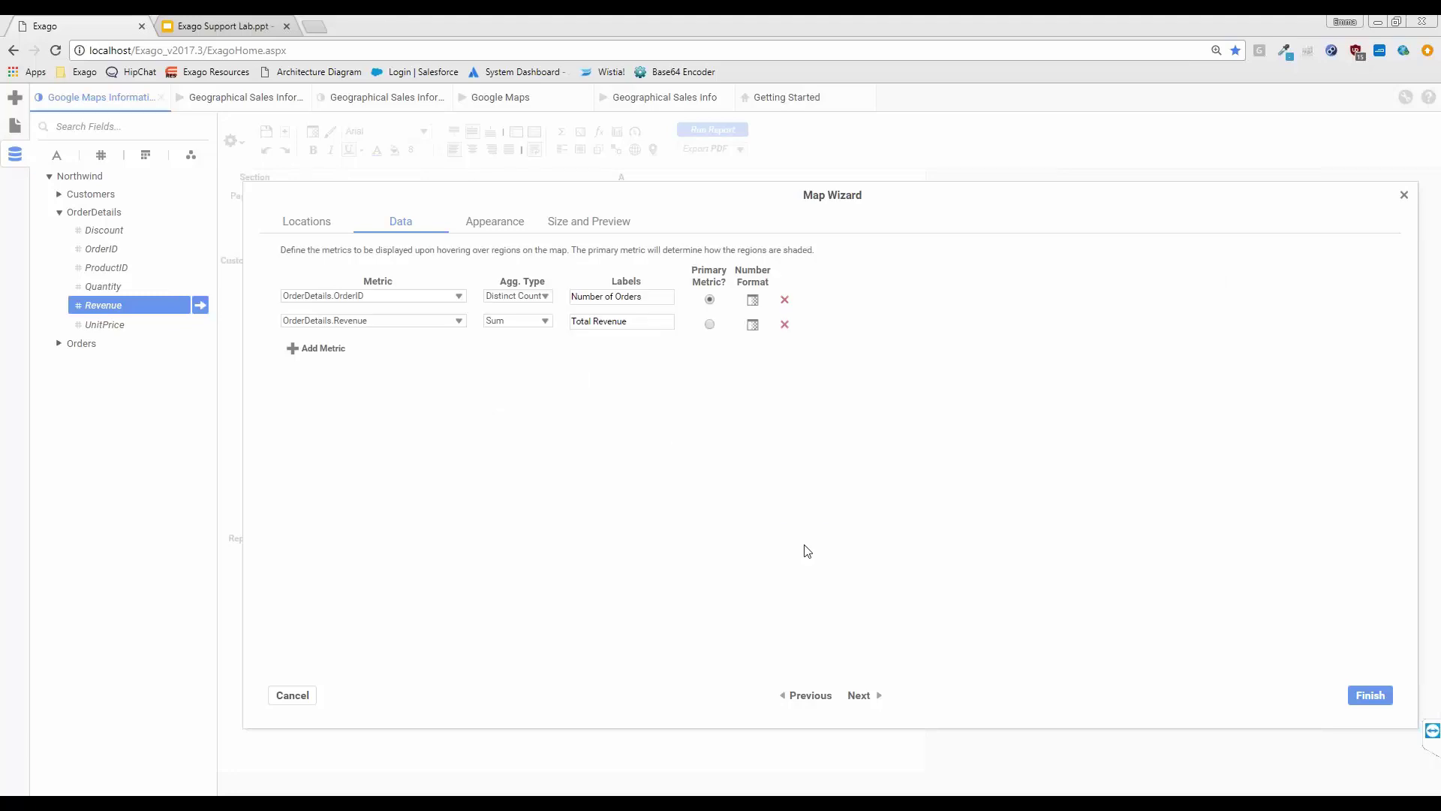
# Review the map's primary metric color themes and the explanation of its metric calculation levels.
pyautogui.click(500, 228)
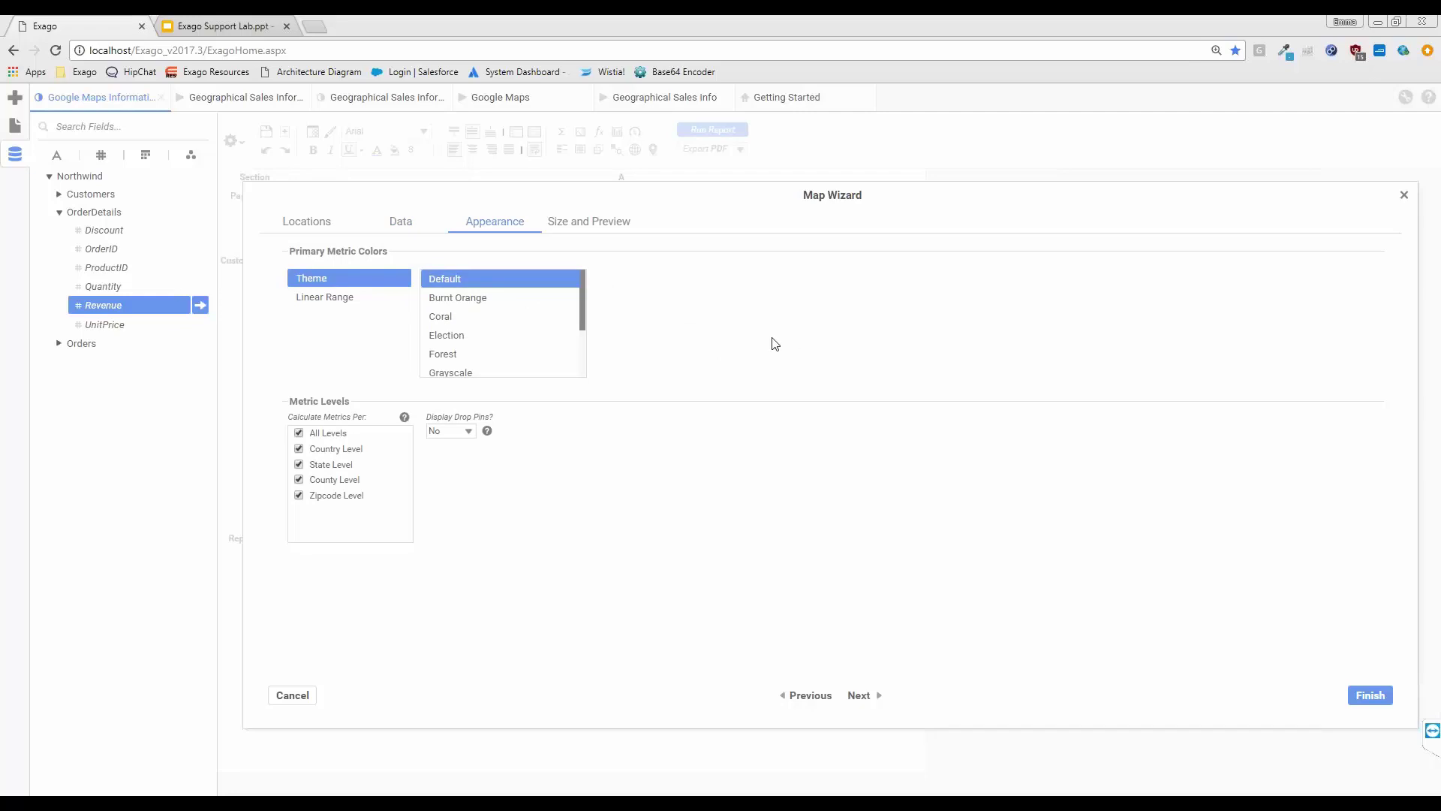
pyautogui.scroll(-2, 557, 315)
pyautogui.scroll(2, 560, 319)
pyautogui.scroll(-2, 479, 318)
pyautogui.scroll(2, 457, 283)
pyautogui.moveTo(404, 421)
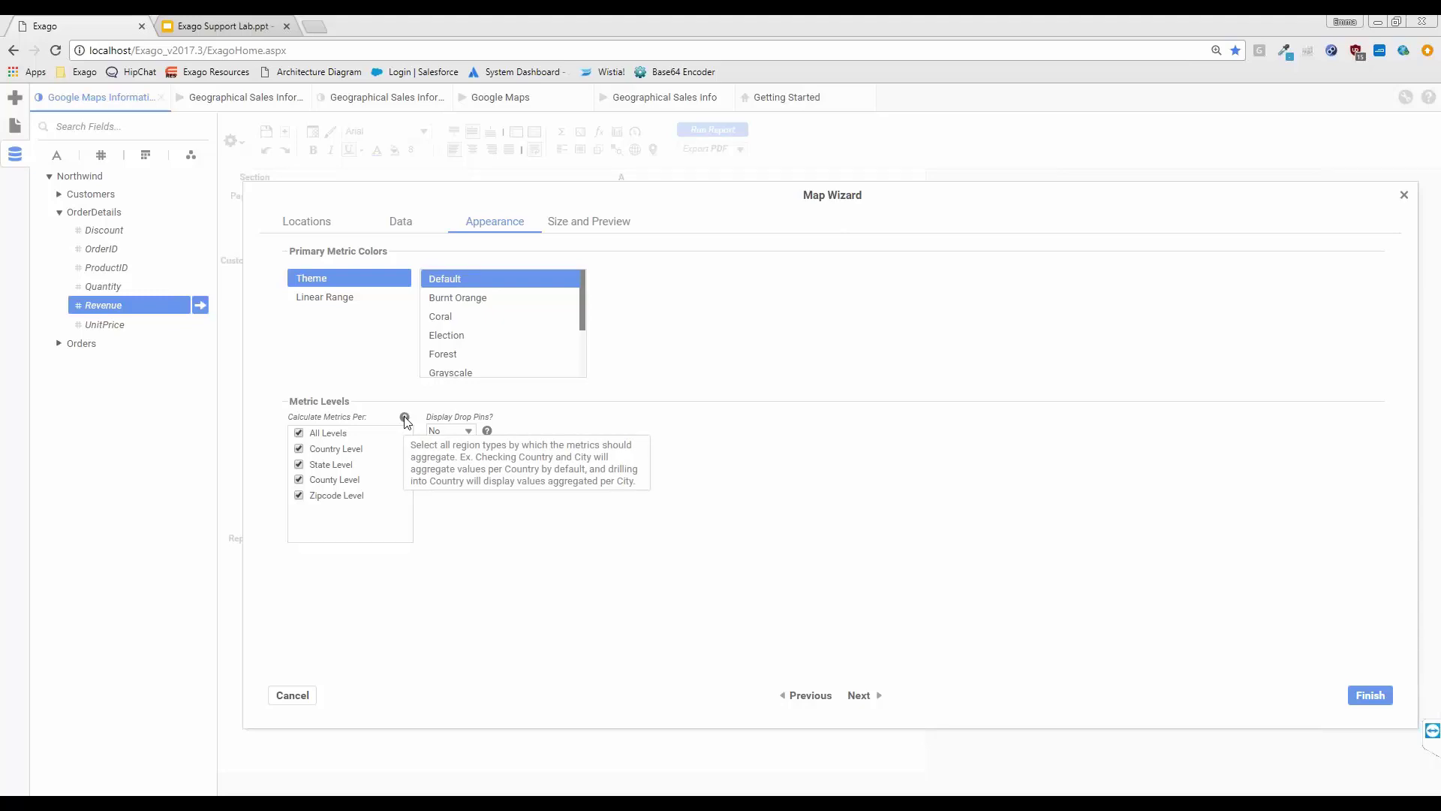
# Turn off metric calculation for the State and Zipcode levels, and turn both levels back on.
pyautogui.click(299, 449)
pyautogui.click(298, 465)
pyautogui.click(299, 495)
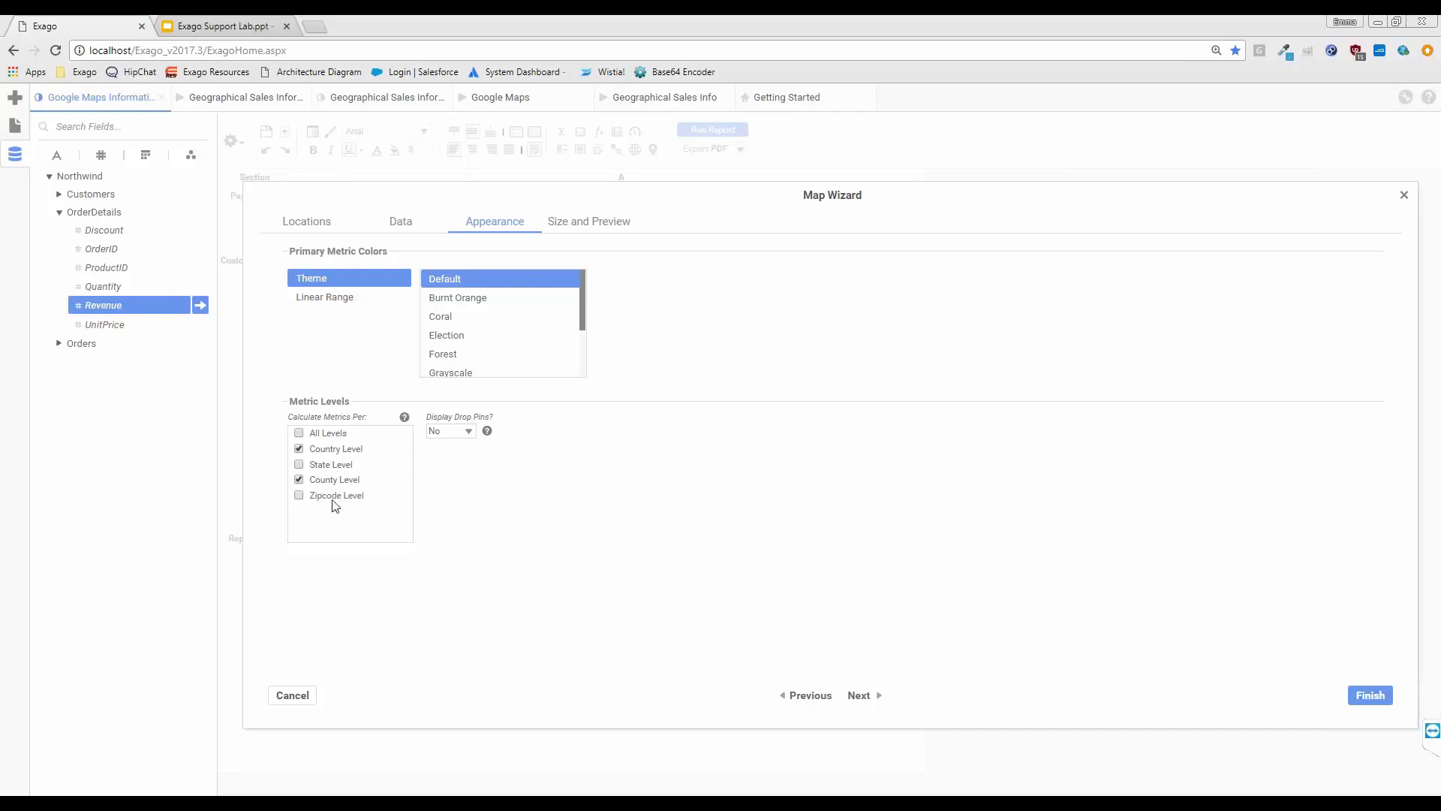
pyautogui.click(299, 465)
pyautogui.click(299, 496)
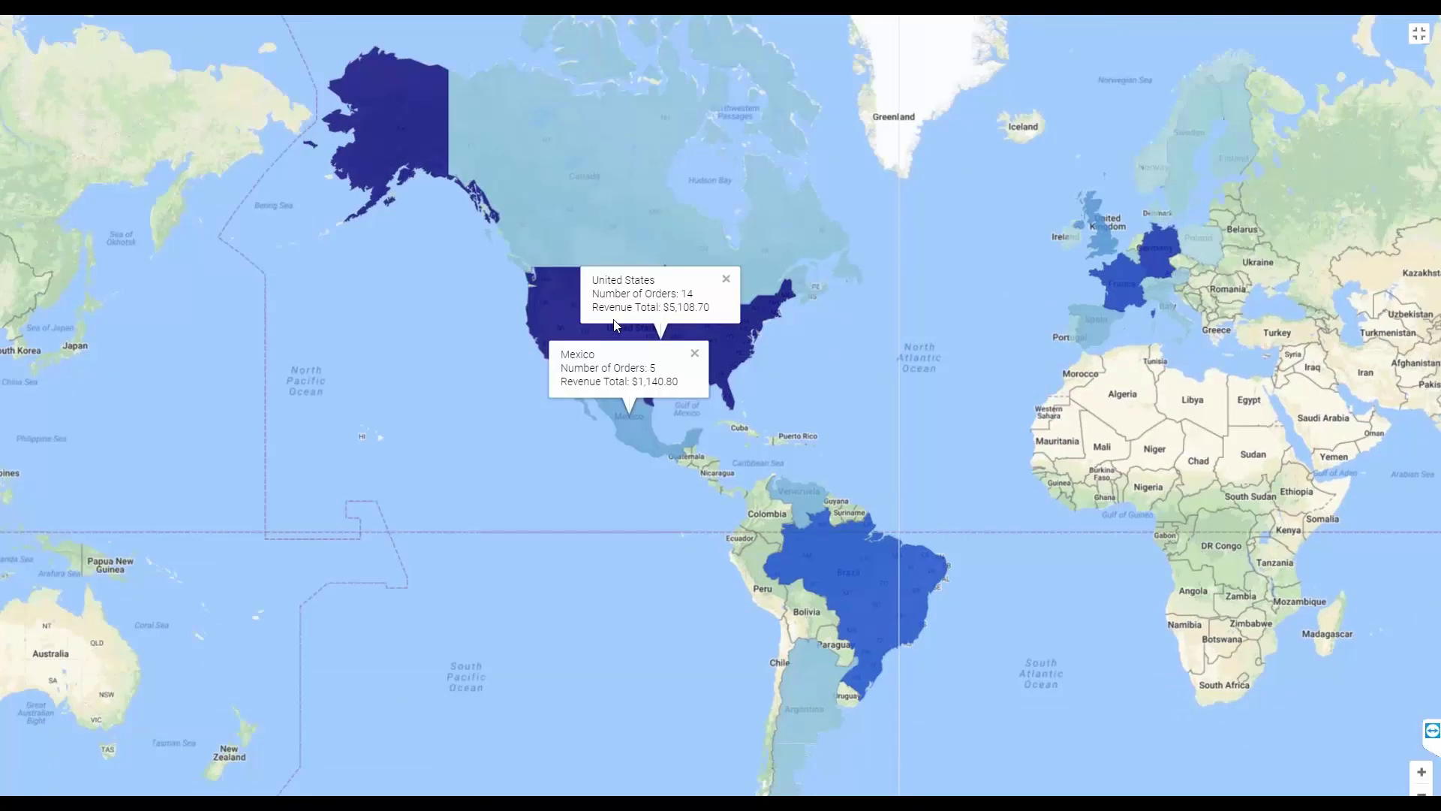
# Drill down the full-screen Google Maps report into the United States and Oregon to examine the regional metrics, and exit full screen.
pyautogui.click(568, 333)
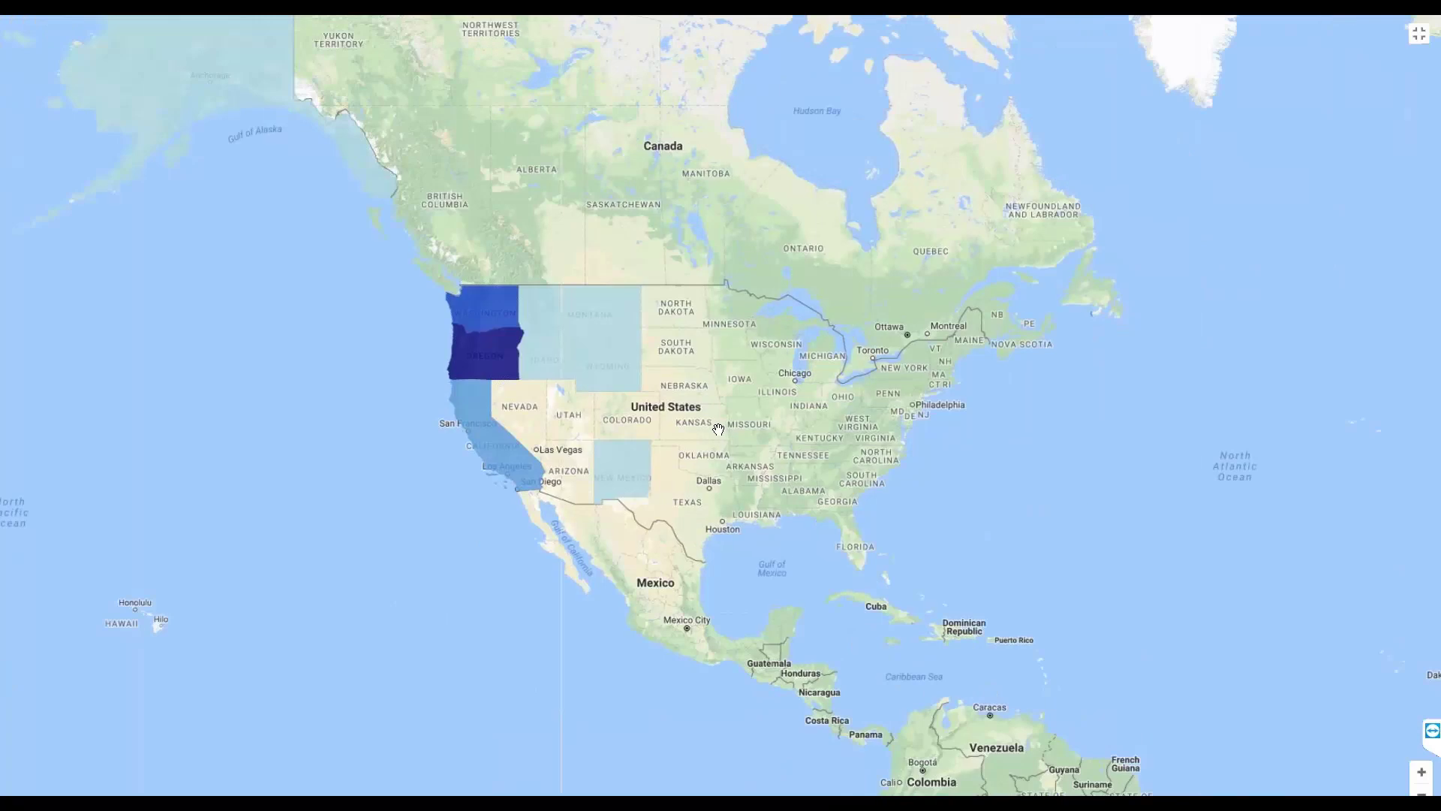
pyautogui.scroll(1, 718, 429)
pyautogui.click(294, 287)
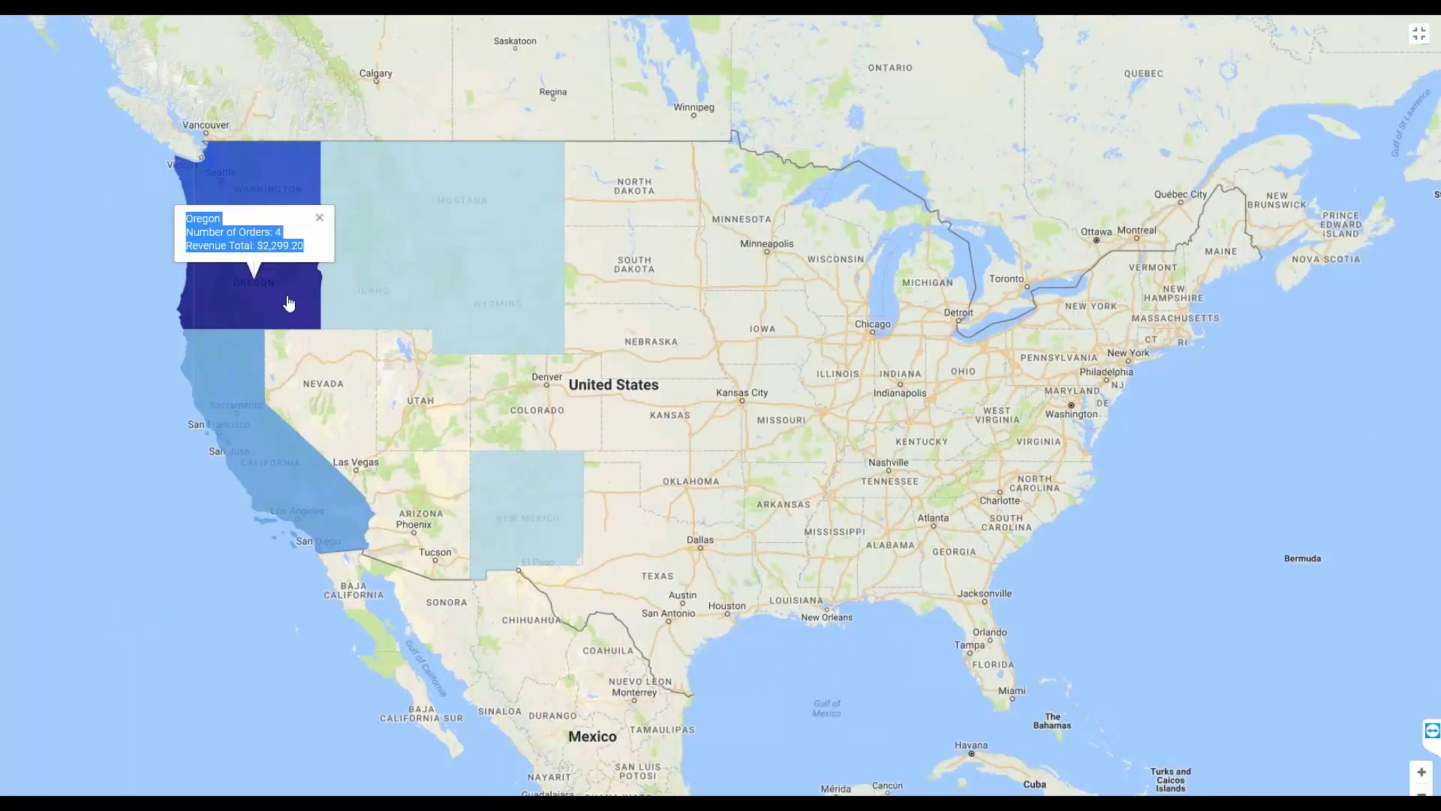
pyautogui.click(259, 315)
pyautogui.click(259, 315)
pyautogui.moveTo(809, 366); pyautogui.dragTo(742, 338)
pyautogui.click(742, 339)
pyautogui.click(676, 380)
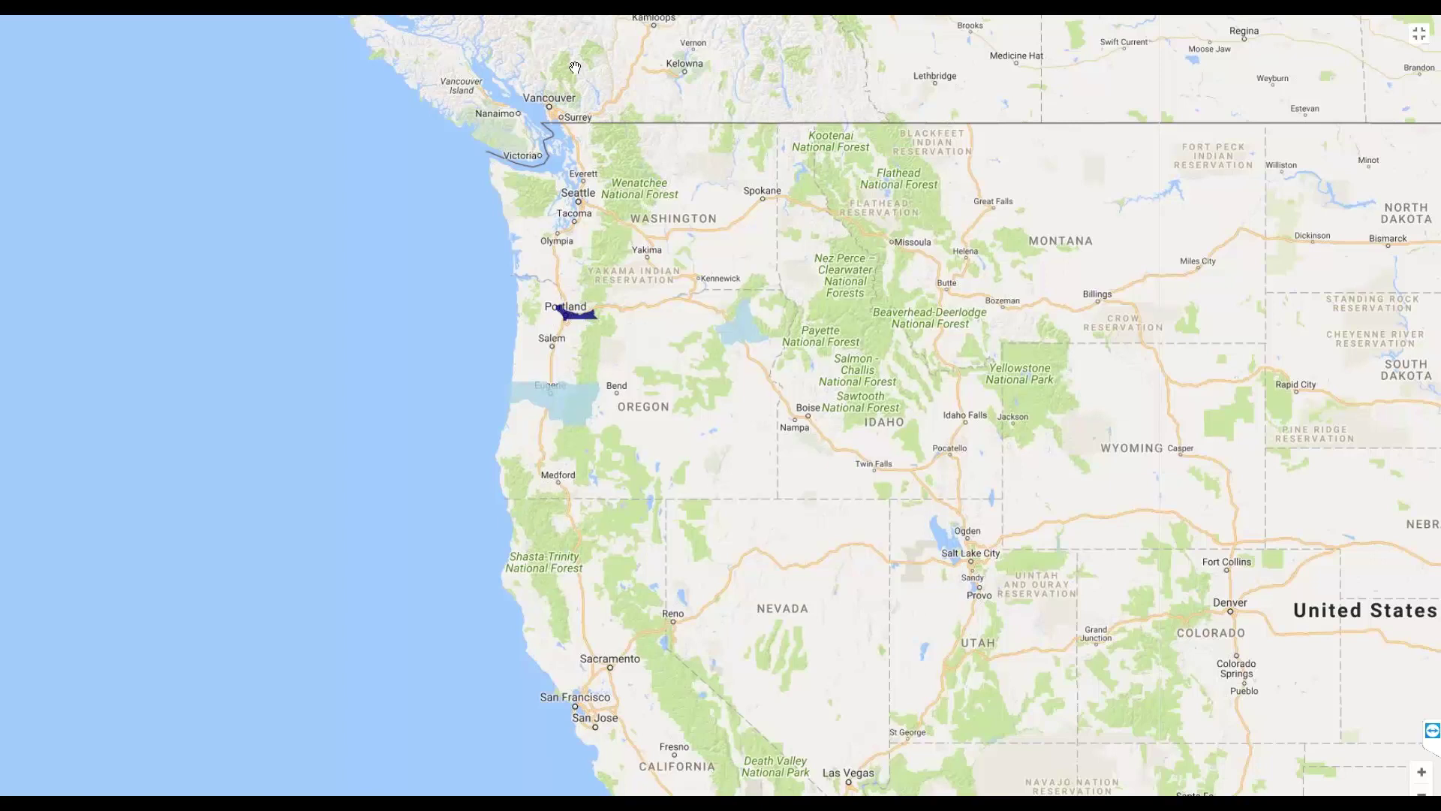
pyautogui.press('Escape')
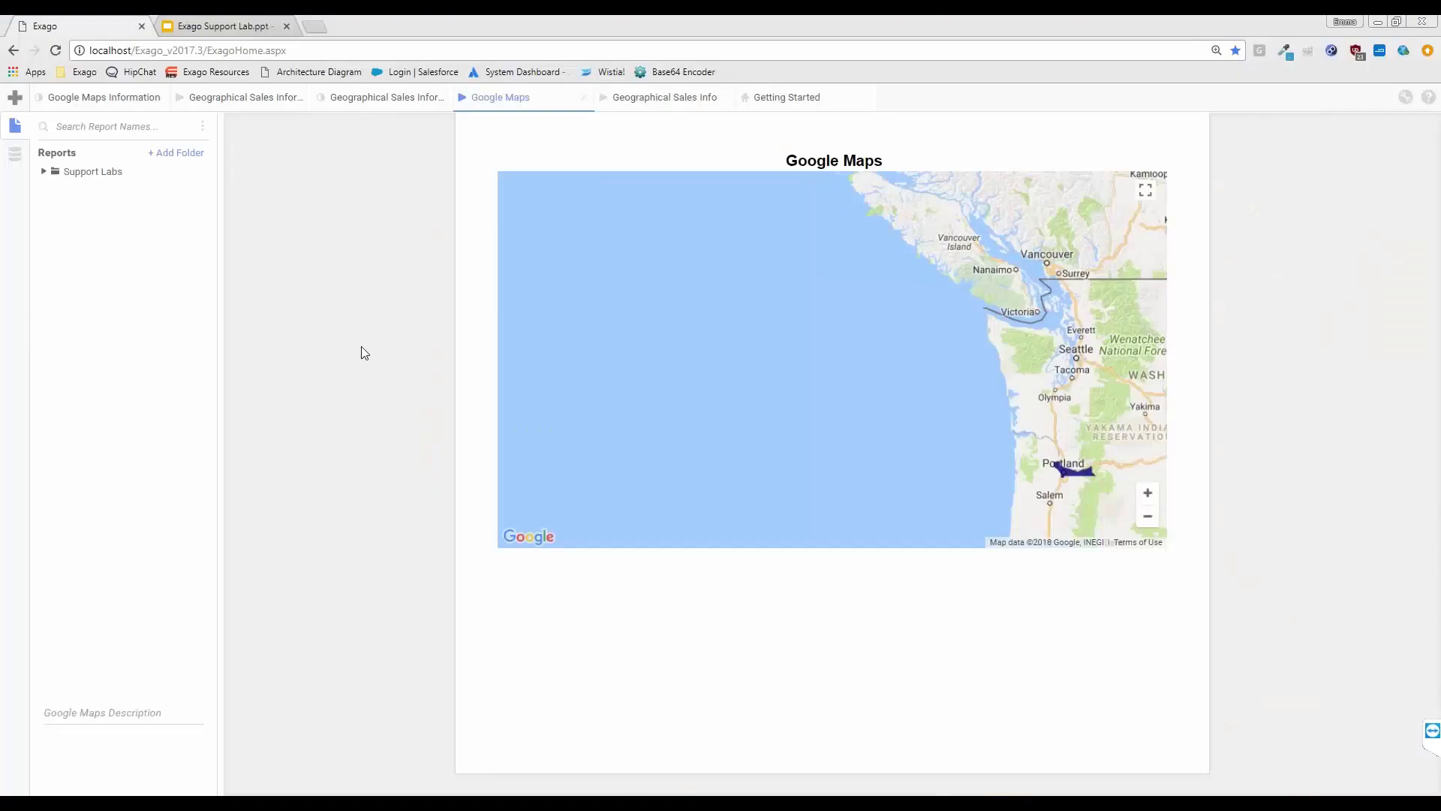
# Switch to the Exago Support Lab.ppt presentation in Google Slides and present it from slide 4, the survey slide.
pyautogui.click(220, 27)
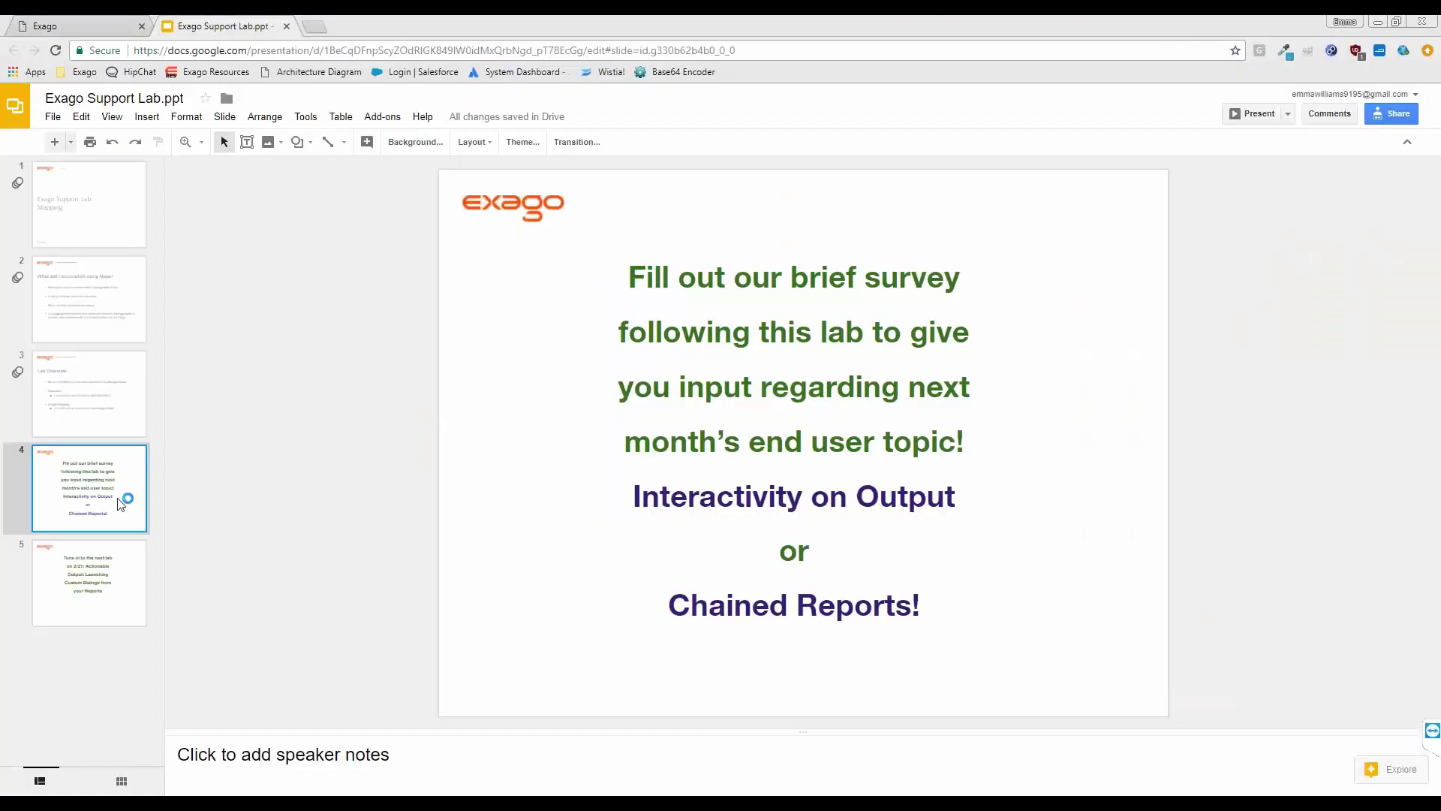
pyautogui.click(114, 118)
pyautogui.click(139, 147)
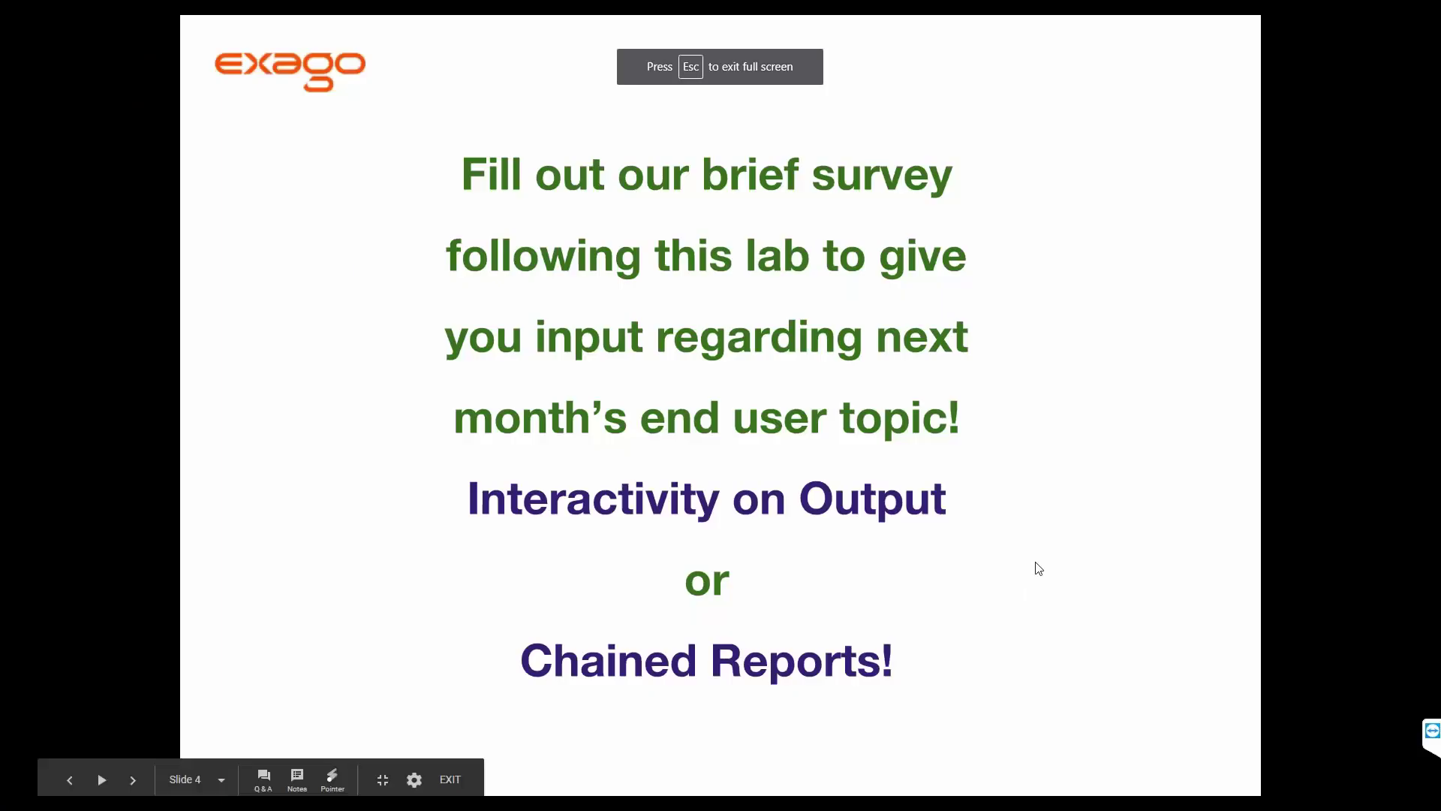